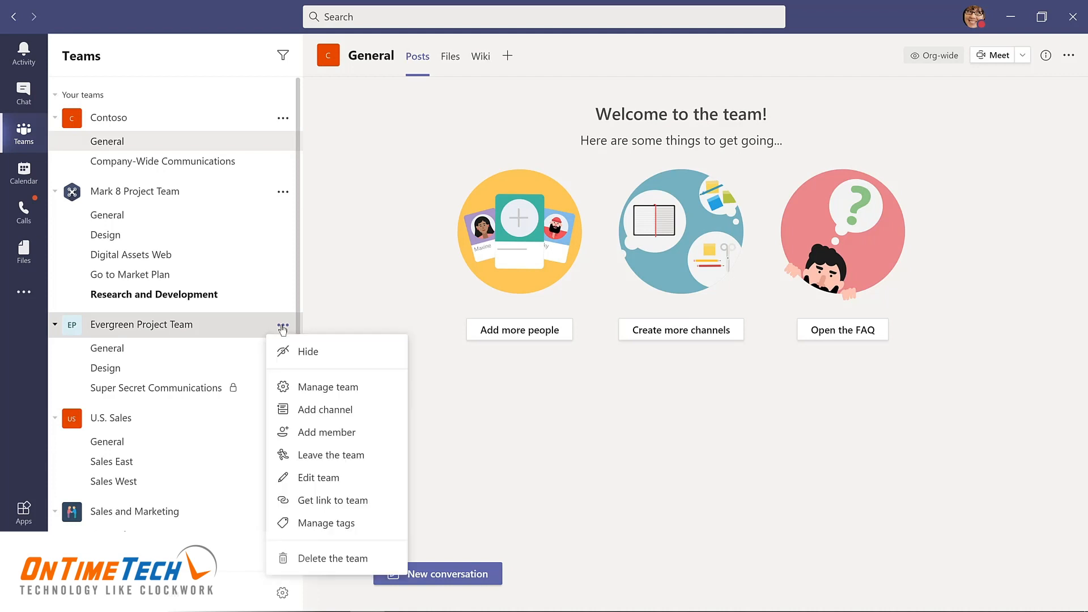
Open the management page of the Evergreen Project Team and expand its members and guests list.
click(309, 387)
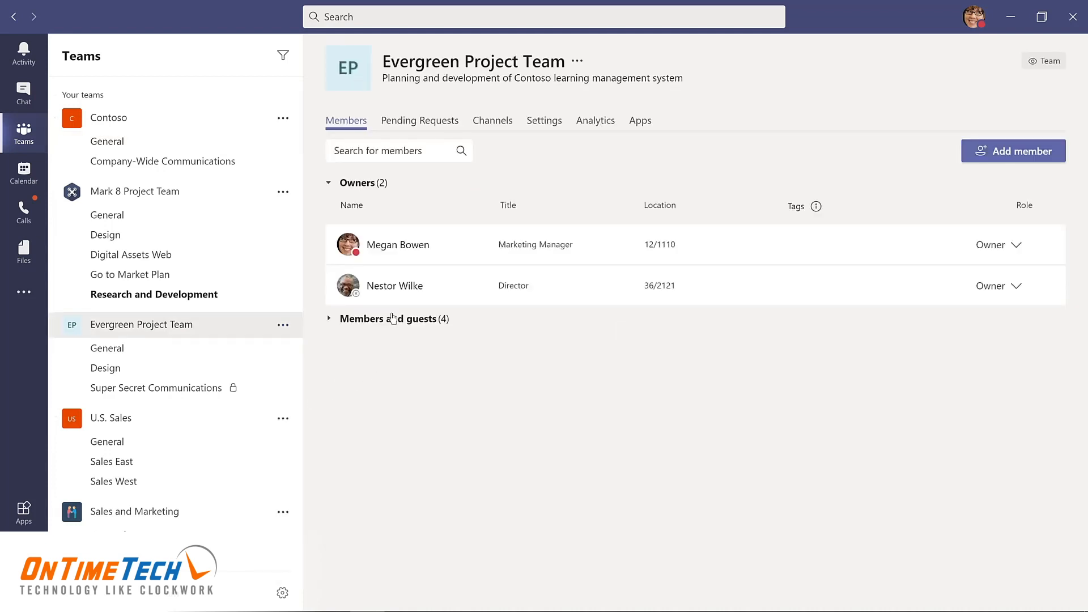
click(388, 321)
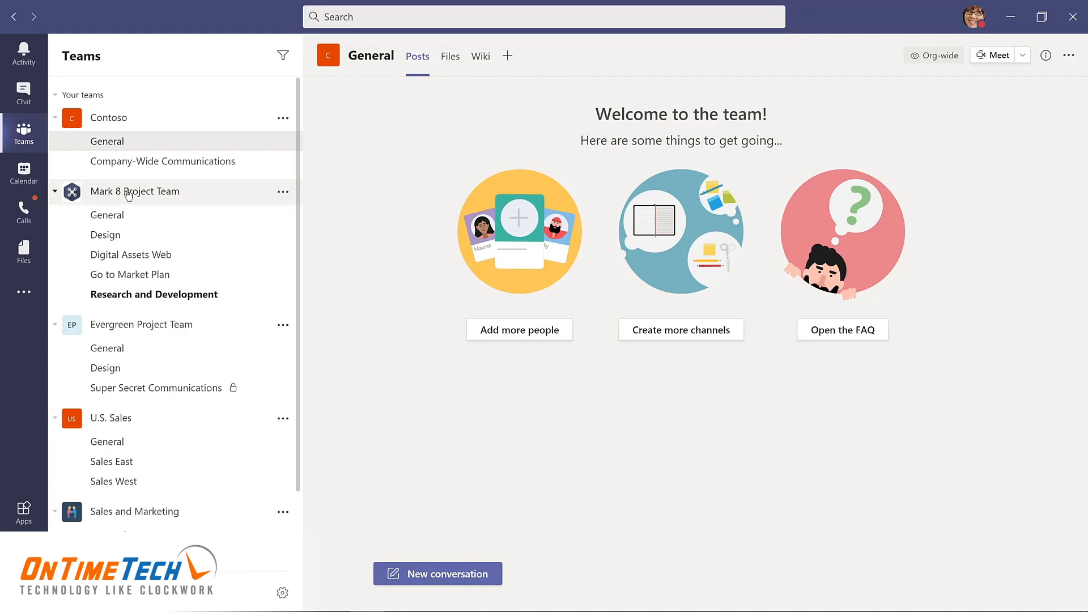
Search for "marketing", view the people and file results, and open the filters for the file results.
click(357, 16)
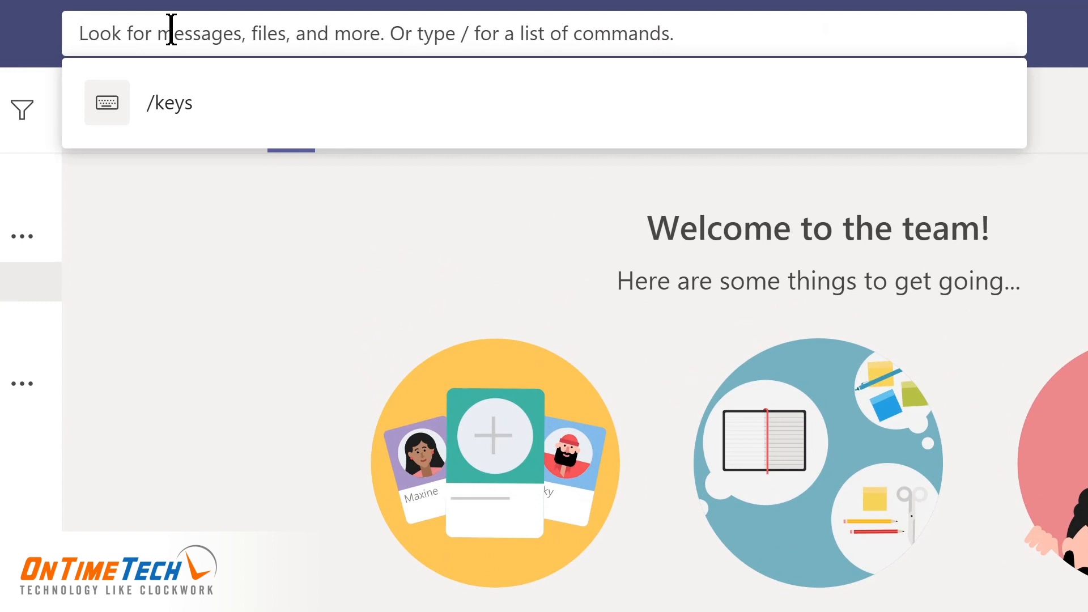
text(marketing)
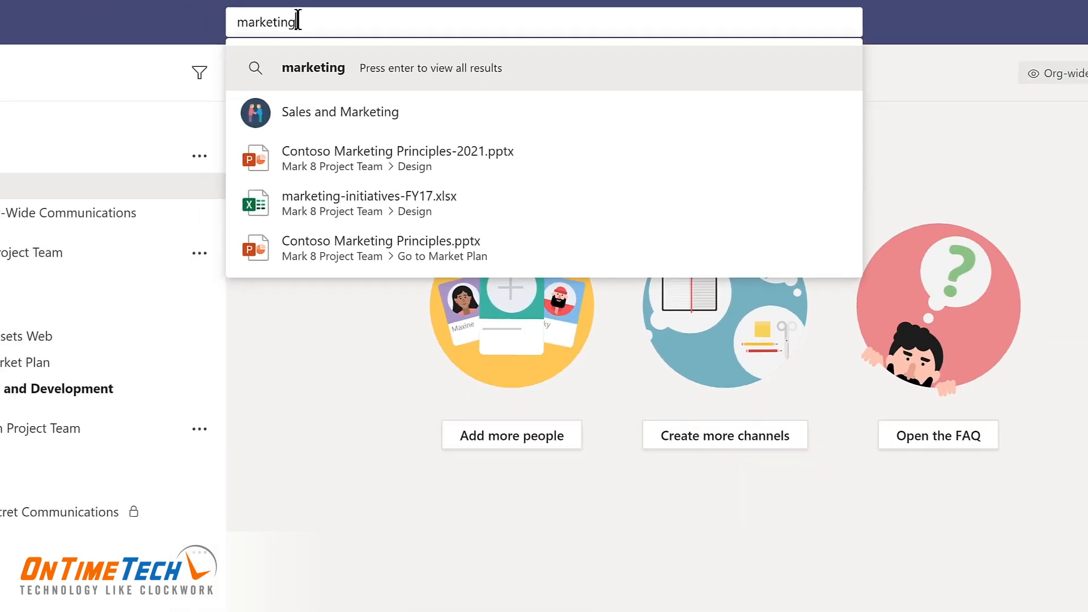
key(Return)
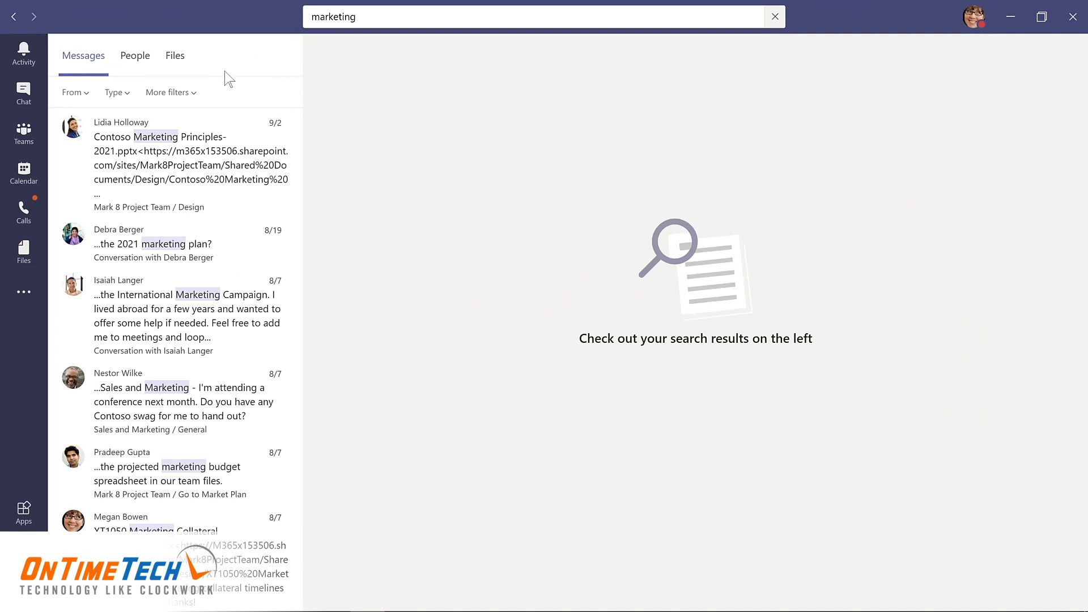
click(135, 57)
click(176, 56)
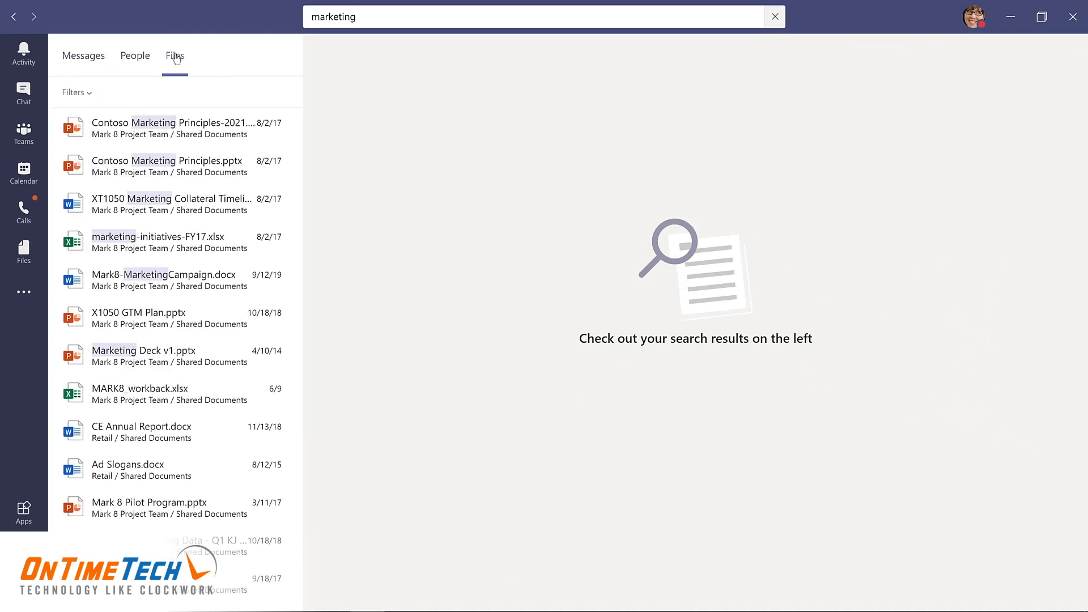
click(89, 94)
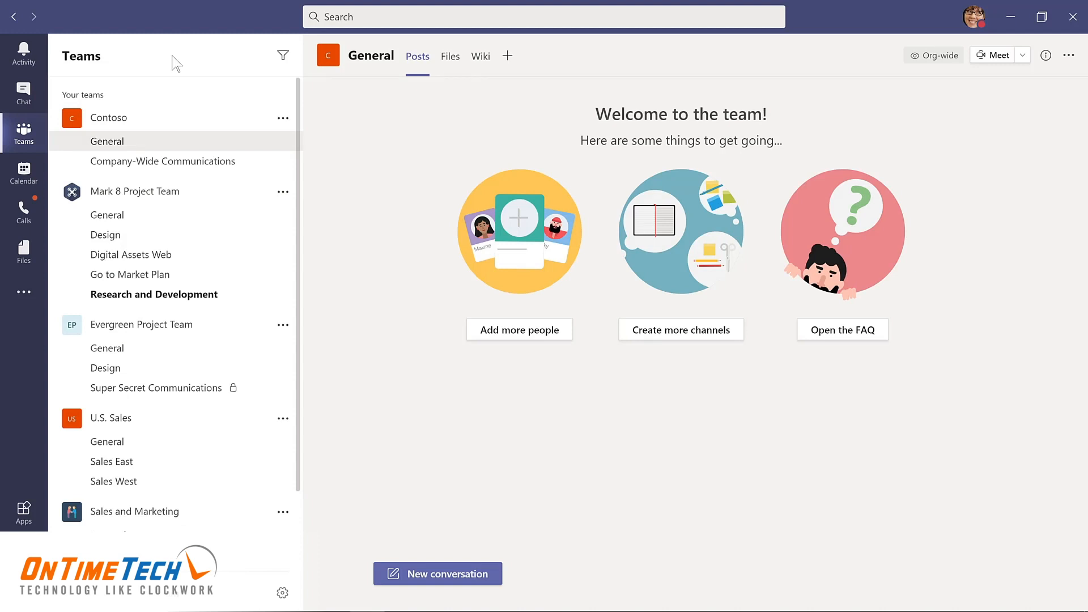
View the keyboard shortcuts list using the /keys command and close it.
key(ctrl+e)
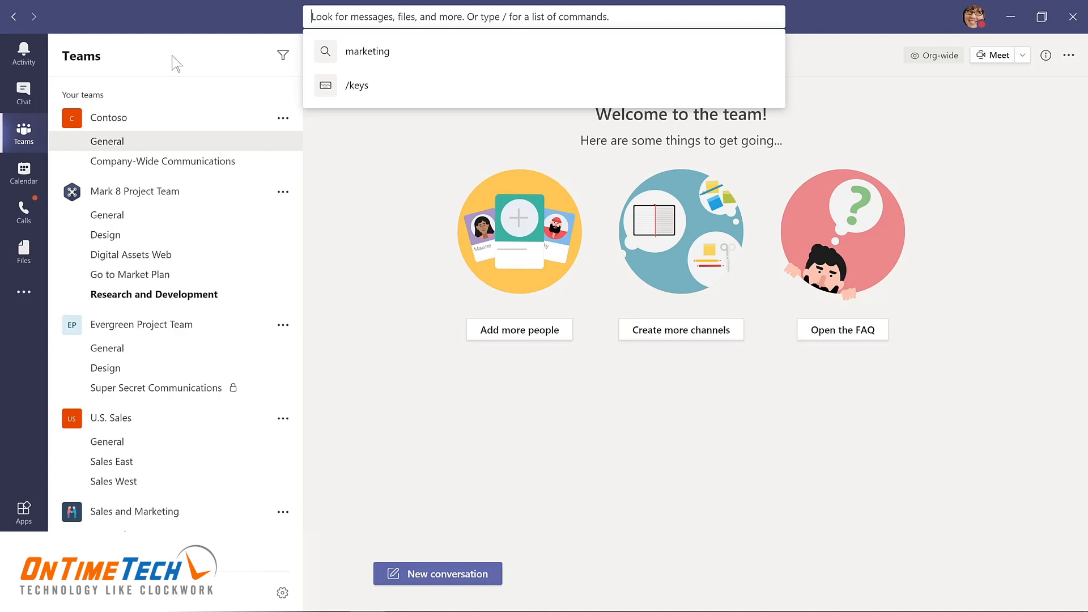
text(/keys)
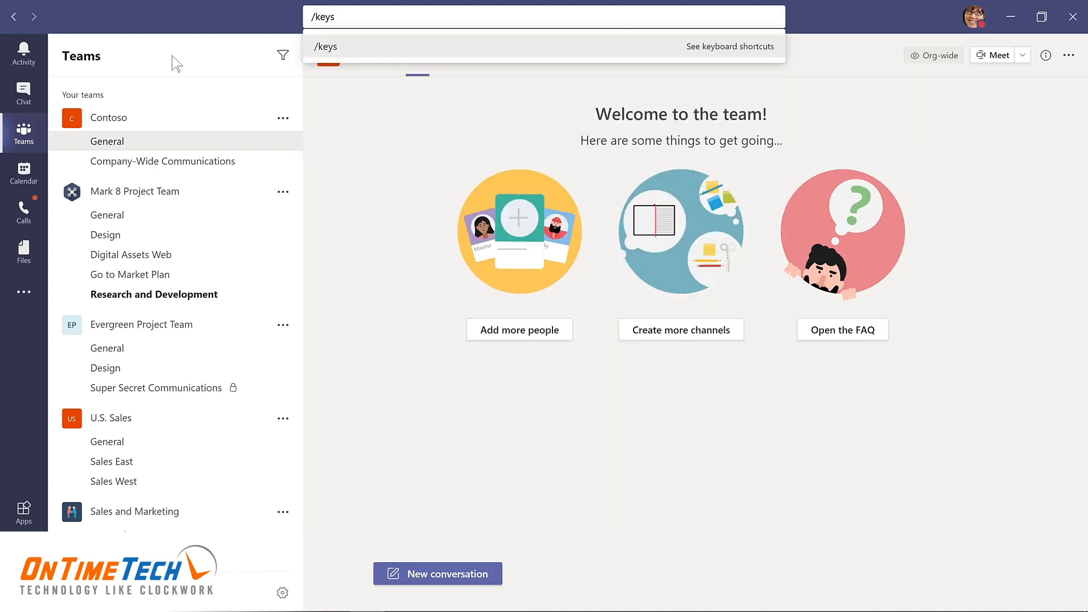
key(Return)
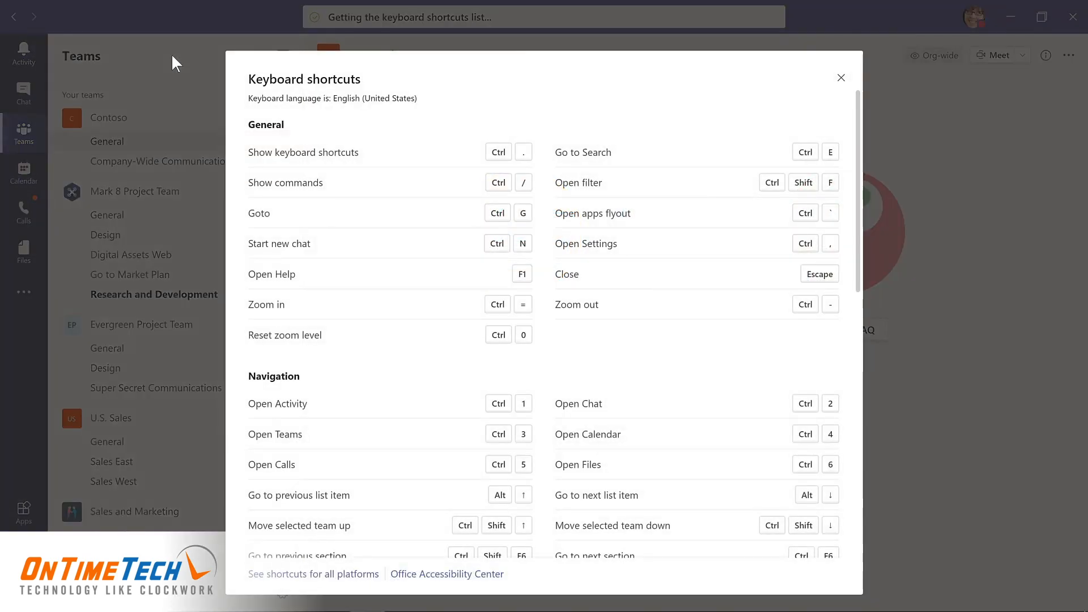
key(Escape)
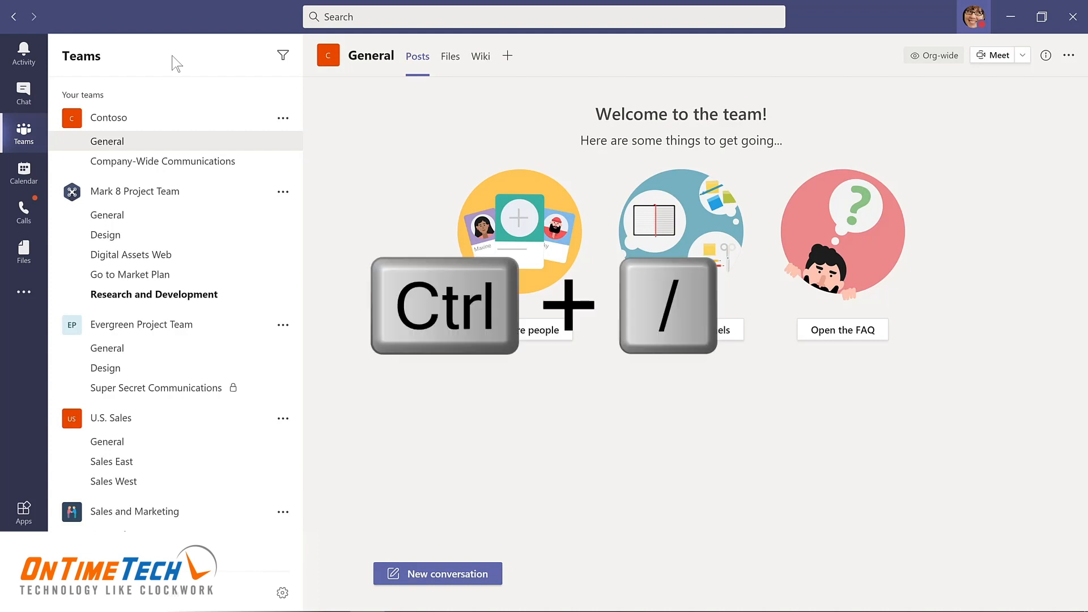
Run the /whatsnew command to see what's new in Teams.
key(ctrl+slash)
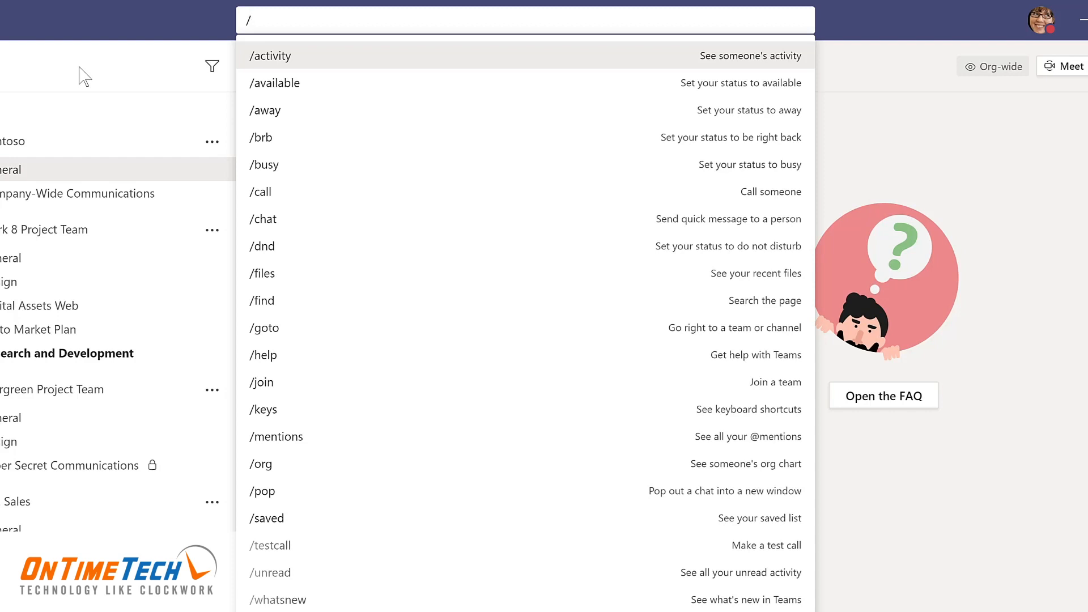
text(whatsnew)
click(287, 56)
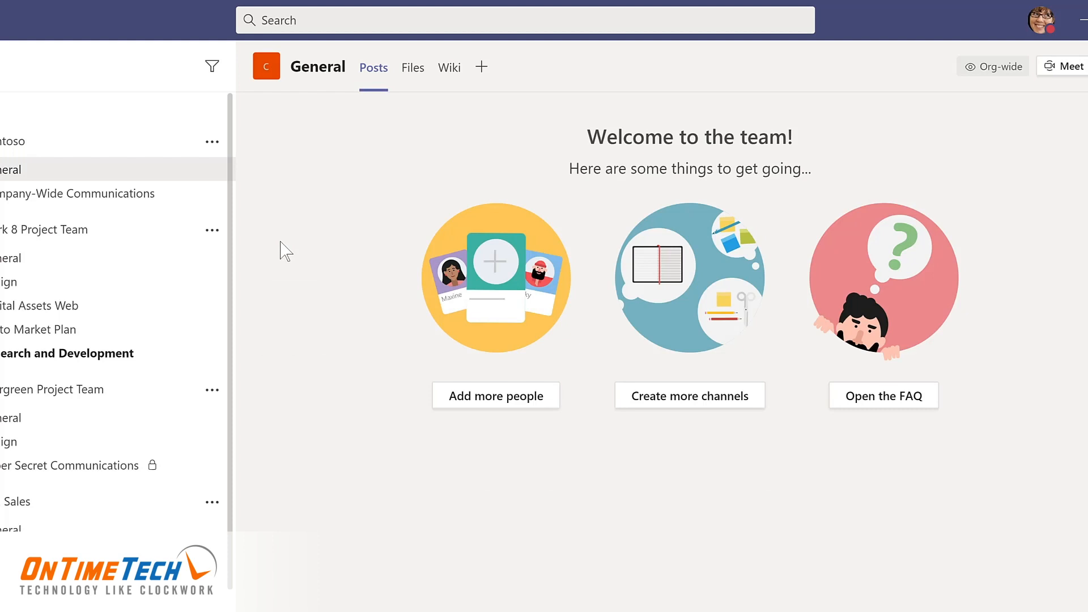
List the recent files with the /files command and choose Usability Testing Priorities.docx.
key(ctrl+slash)
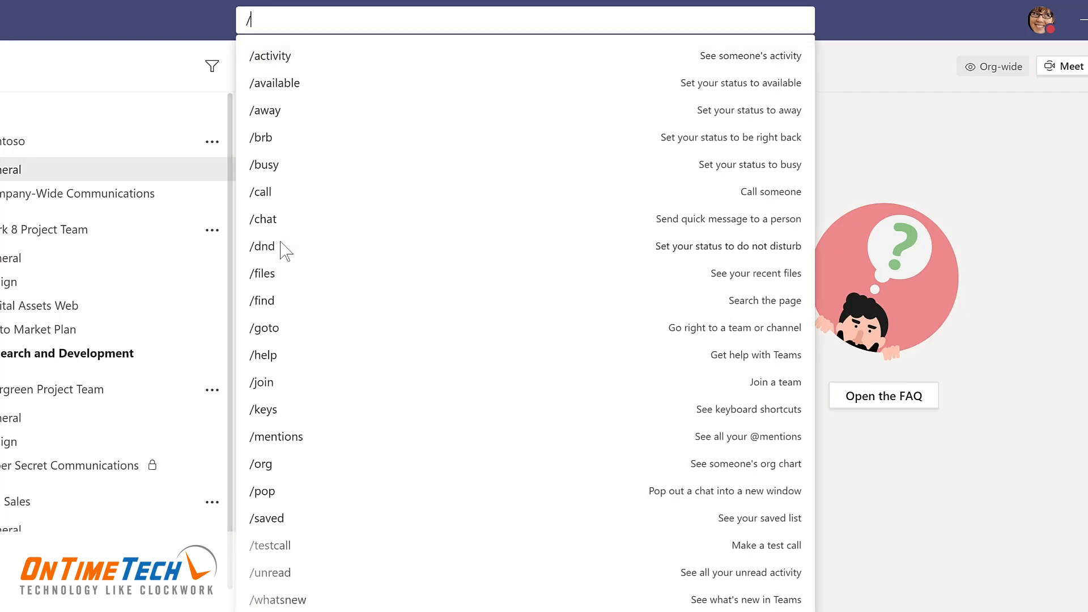
click(274, 278)
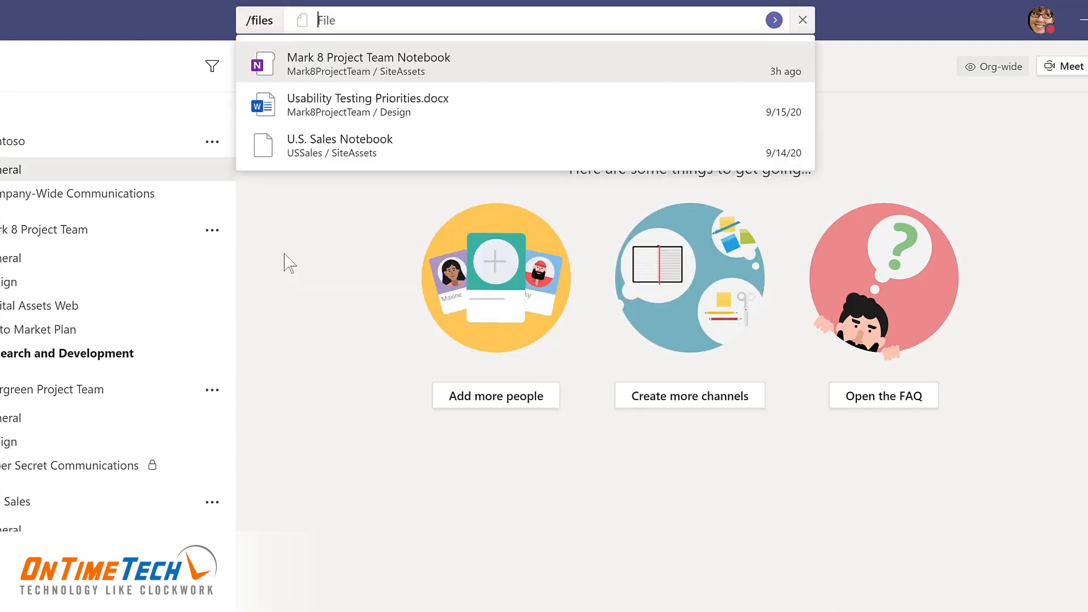
click(353, 112)
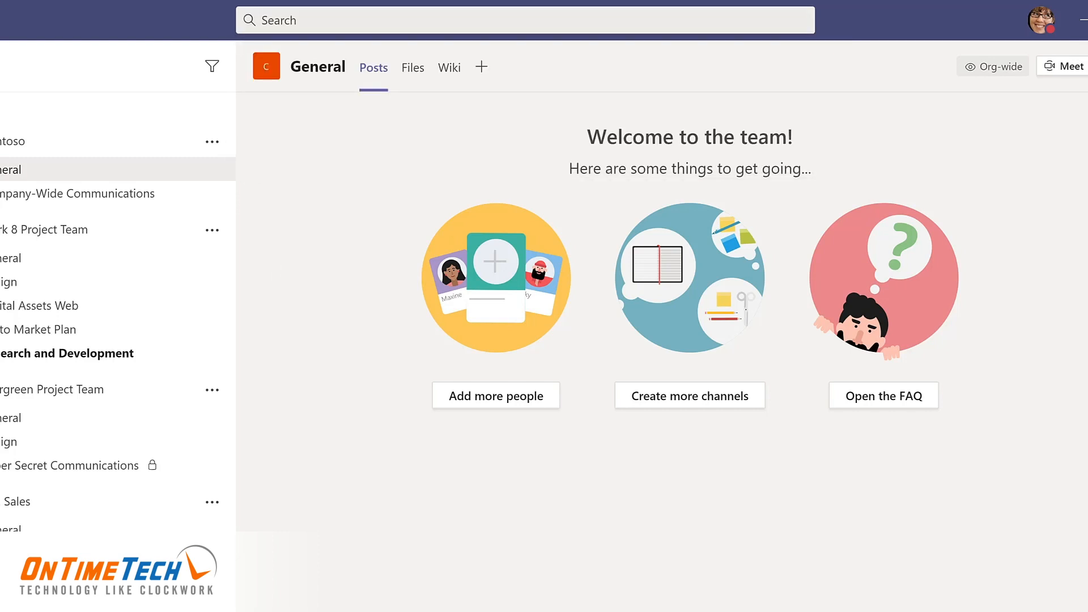
Bring up the list of slash commands and dismiss it.
key(ctrl+slash)
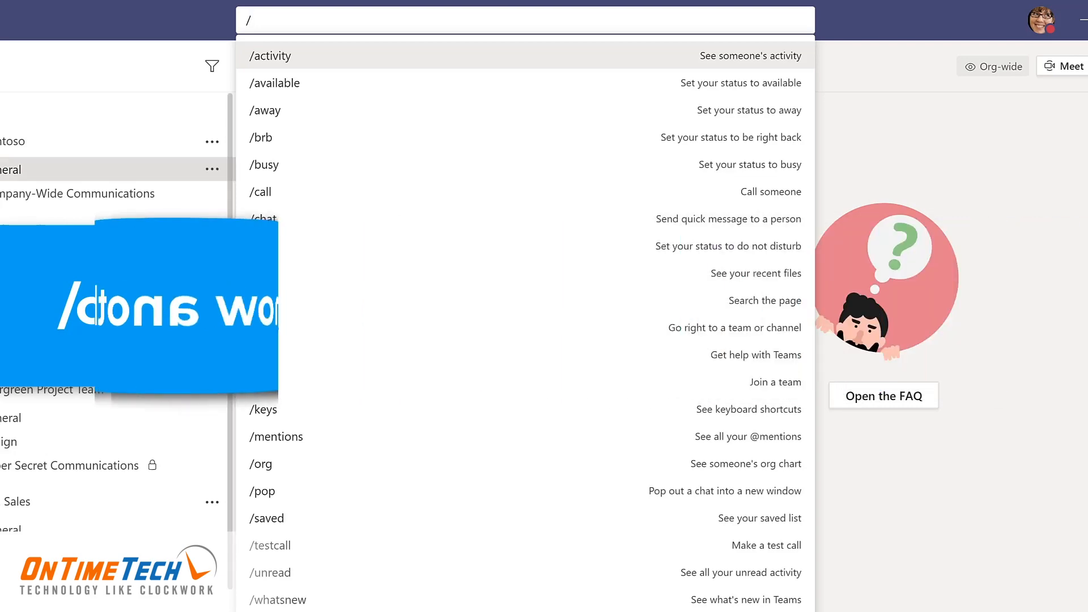
key(Escape)
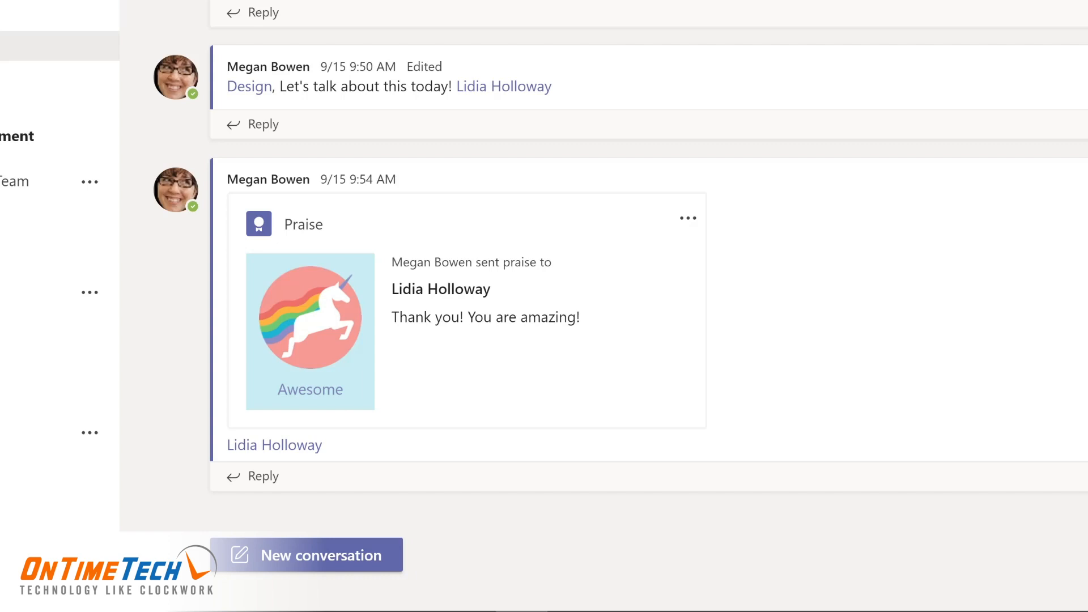
click(316, 553)
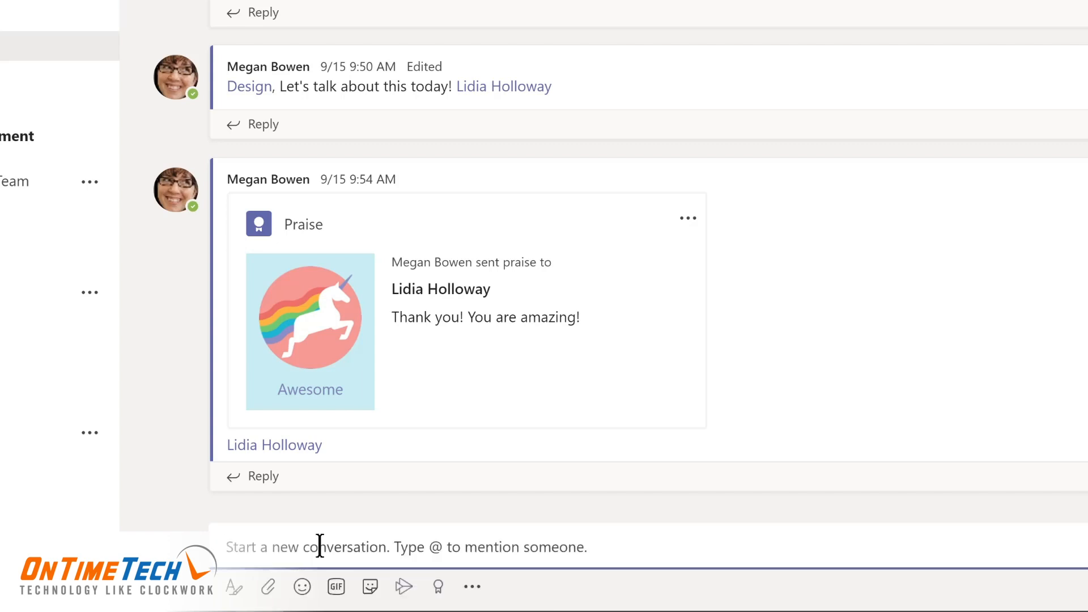
text(@)
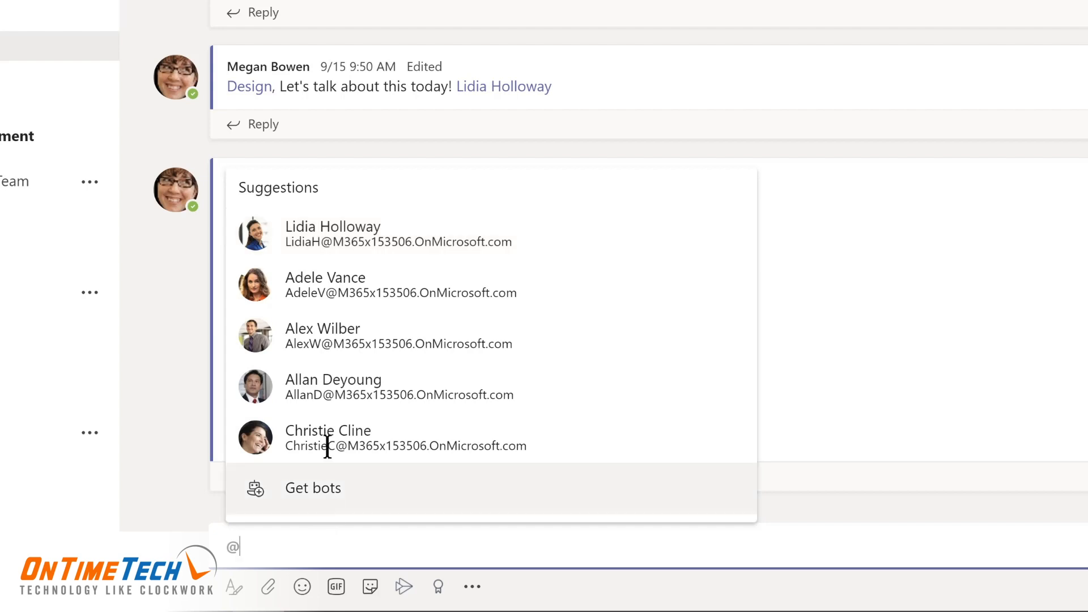
click(323, 245)
text(,)
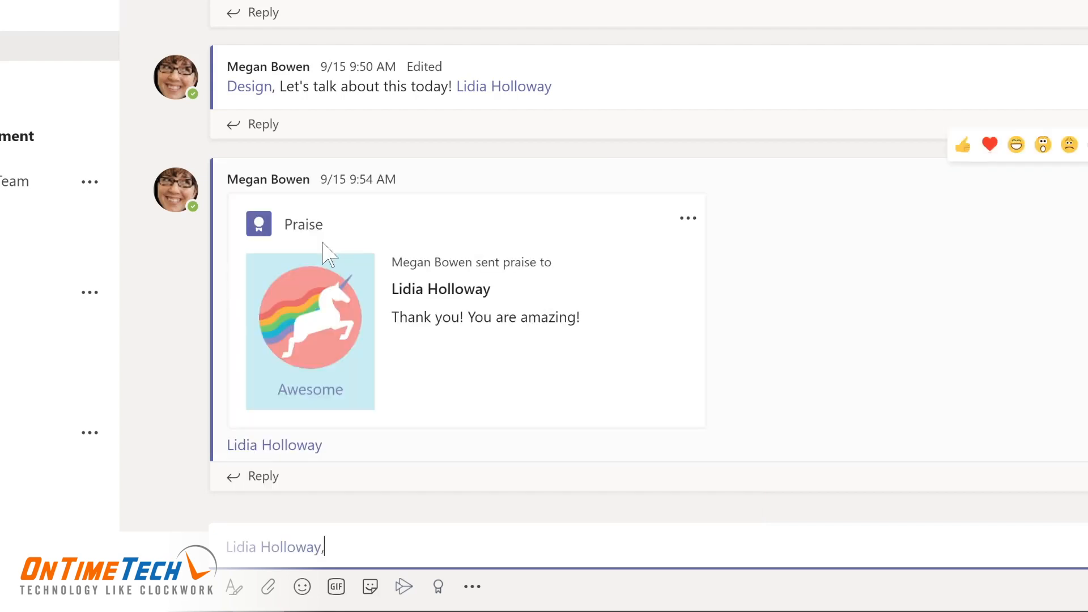
text( please share an update on your conversation with the sales team.)
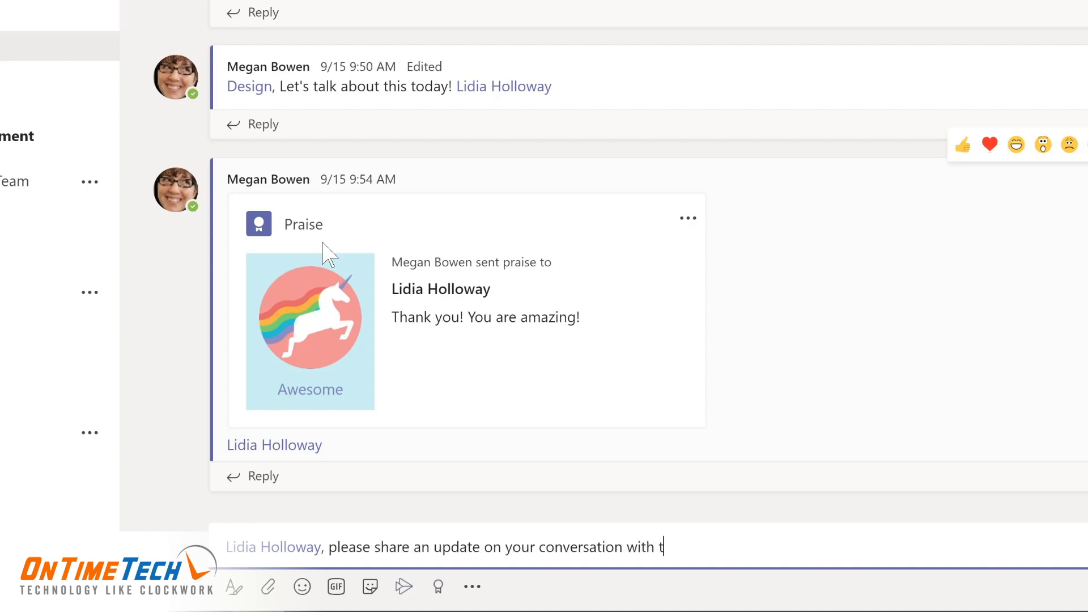
key(Return)
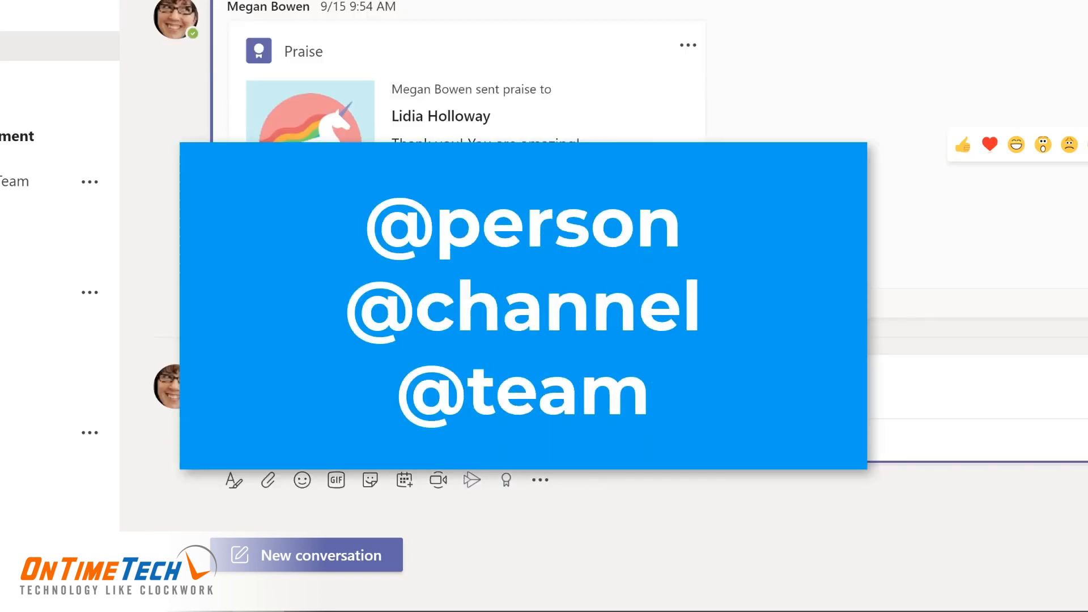
click(332, 552)
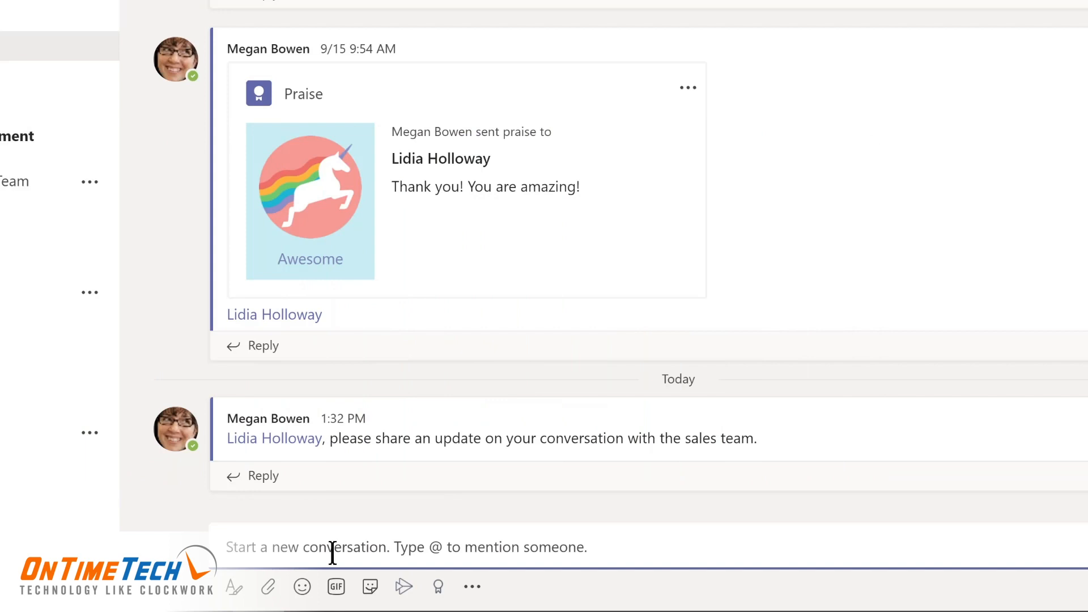
text(@De)
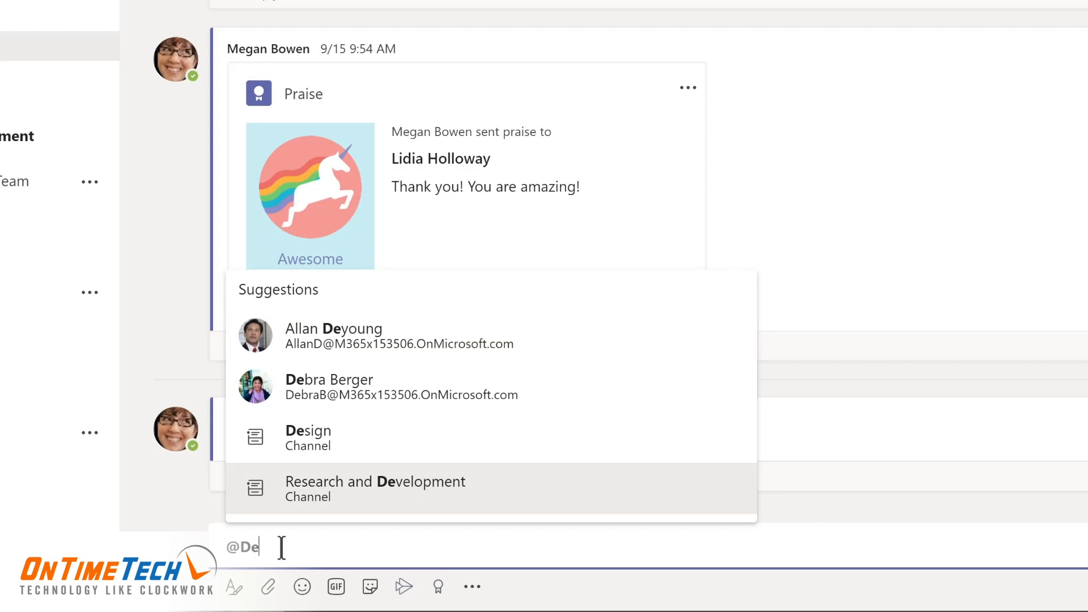
click(308, 440)
text(, I'm so excited about our team retreat tomorrow!)
key(Return)
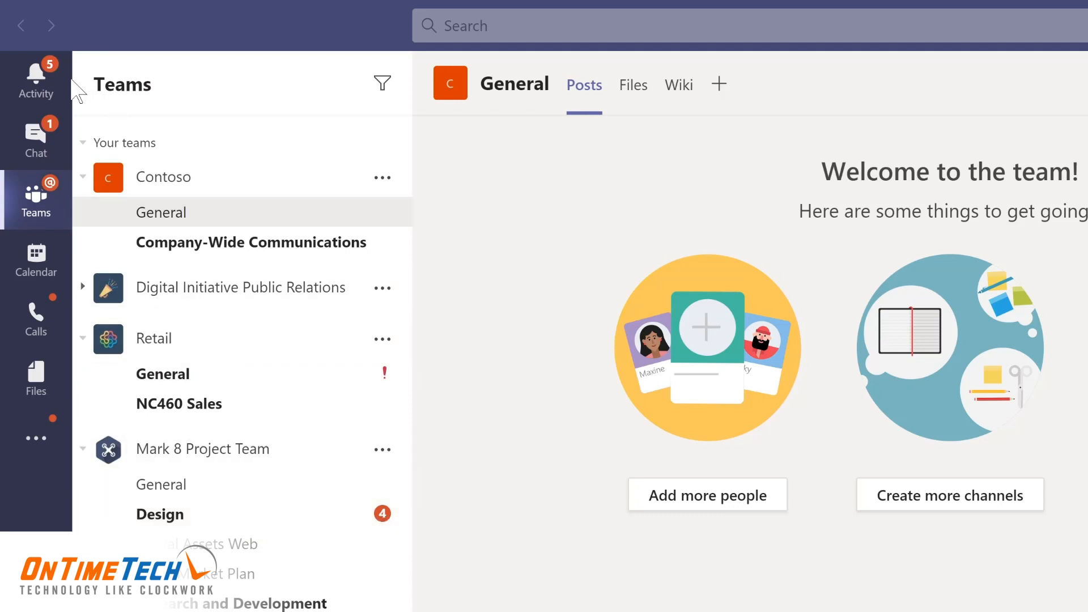
click(40, 79)
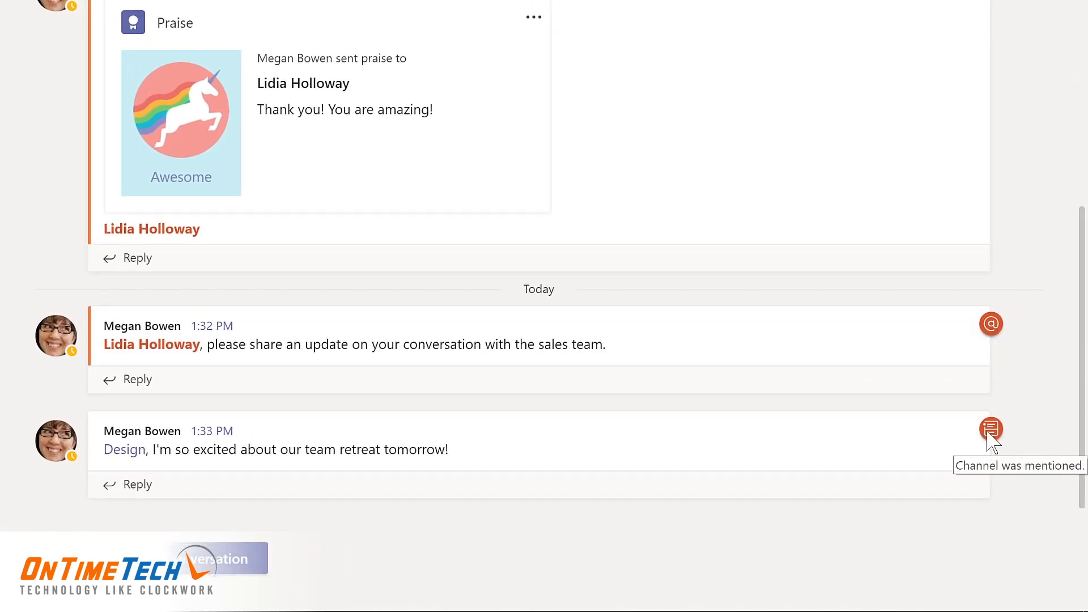
click(127, 485)
text(Ya)
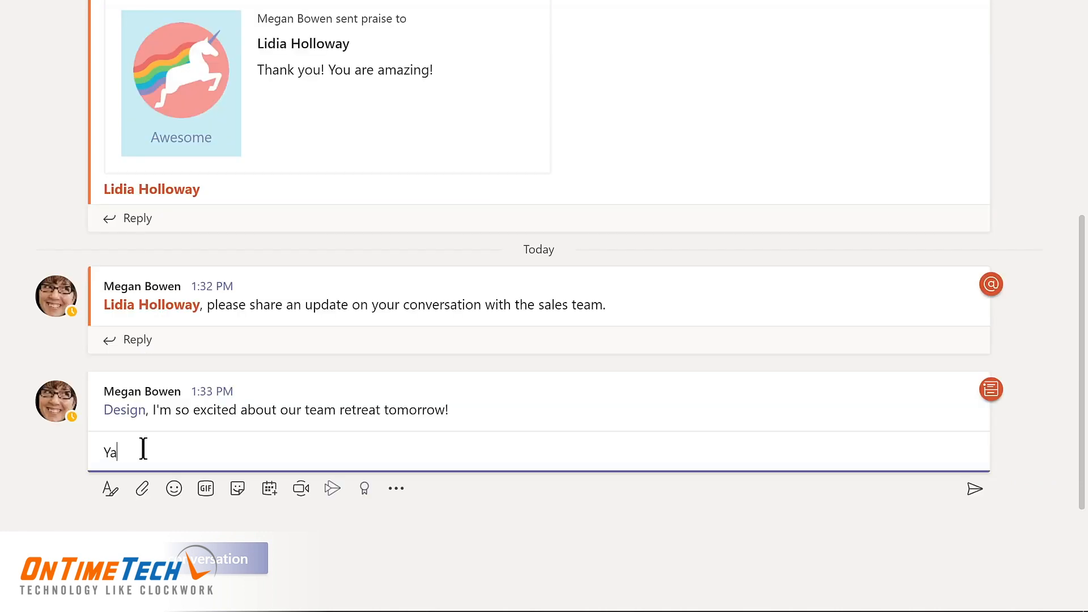
text(y! I'm looking forward to working with the @m)
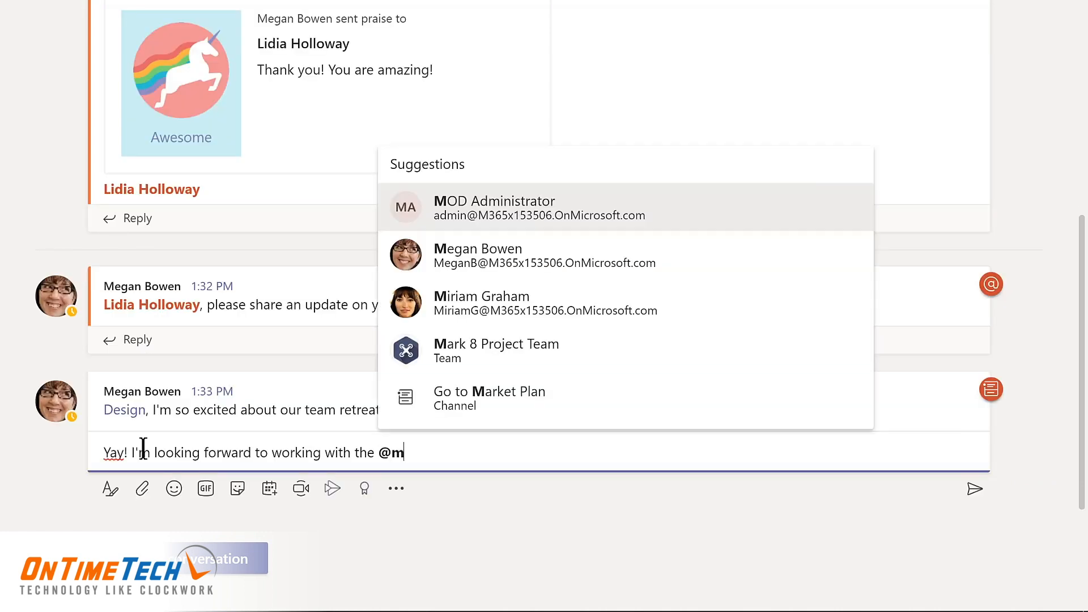
click(493, 347)
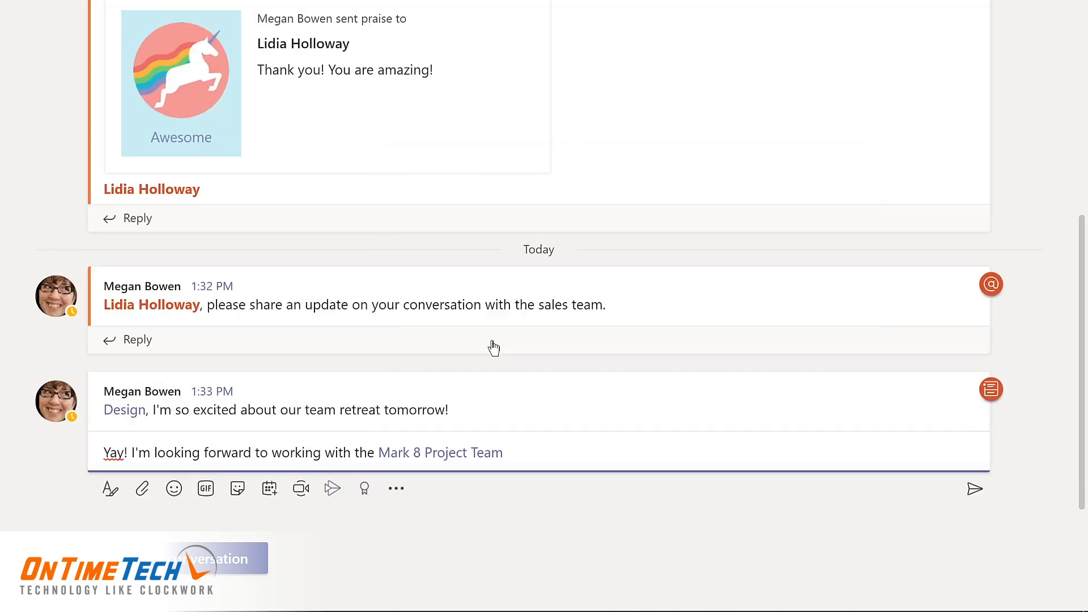
key(Return)
mouse_move(996, 396)
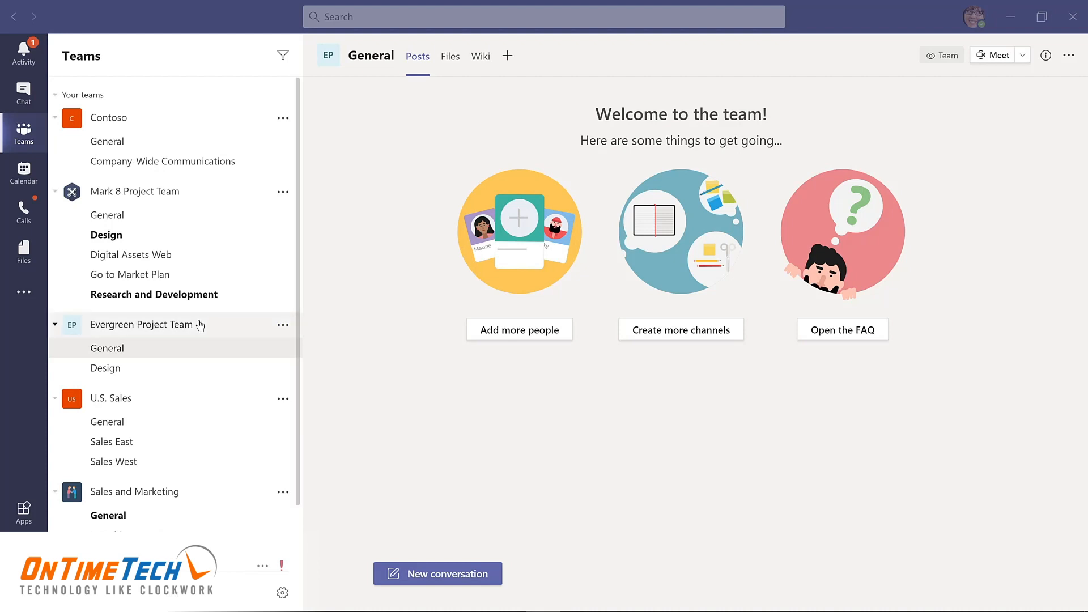
Rename the Evergreen Project Team to "Evergreen LMS Project Team" and save the change.
click(282, 326)
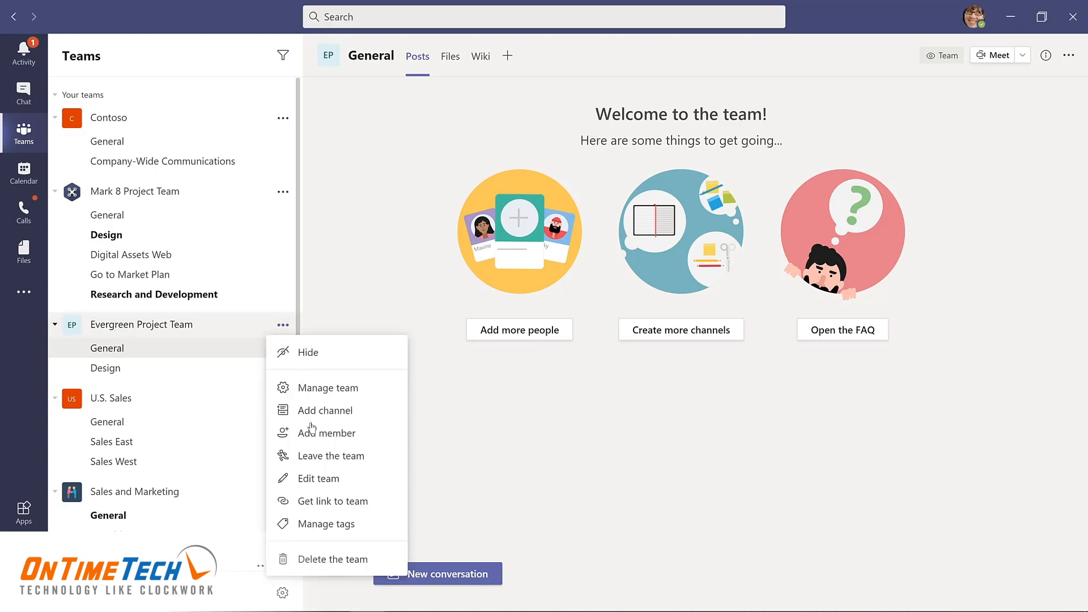
click(310, 482)
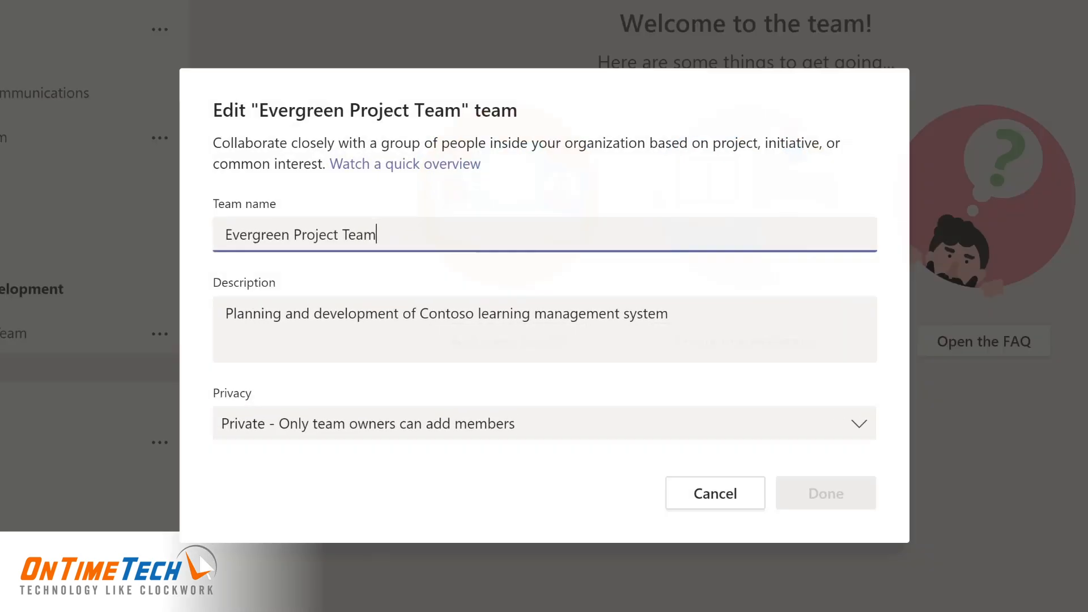
click(375, 257)
text(LMS Project Team)
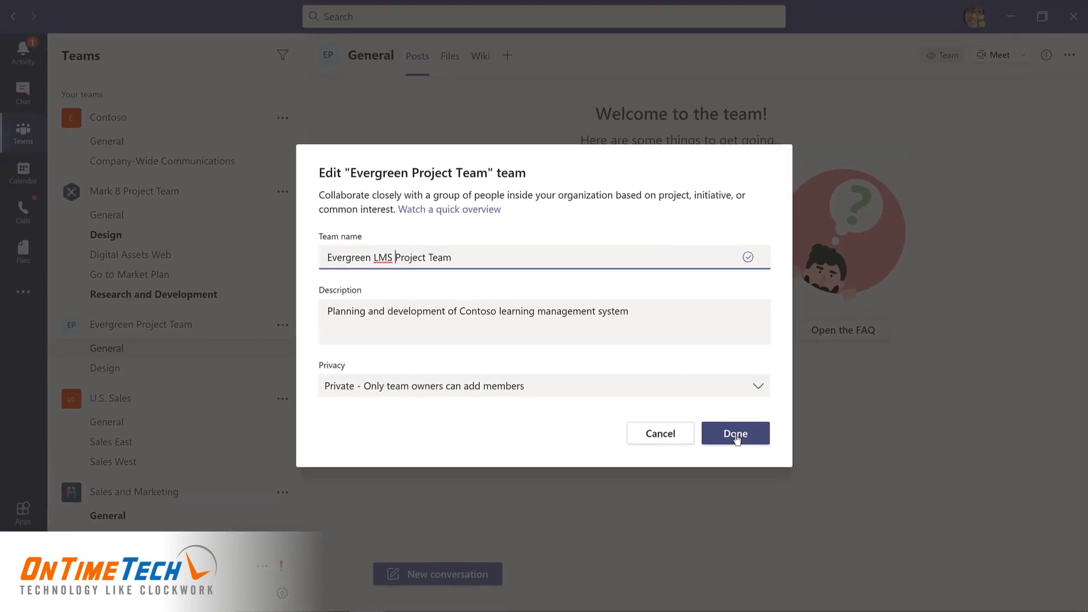
click(790, 471)
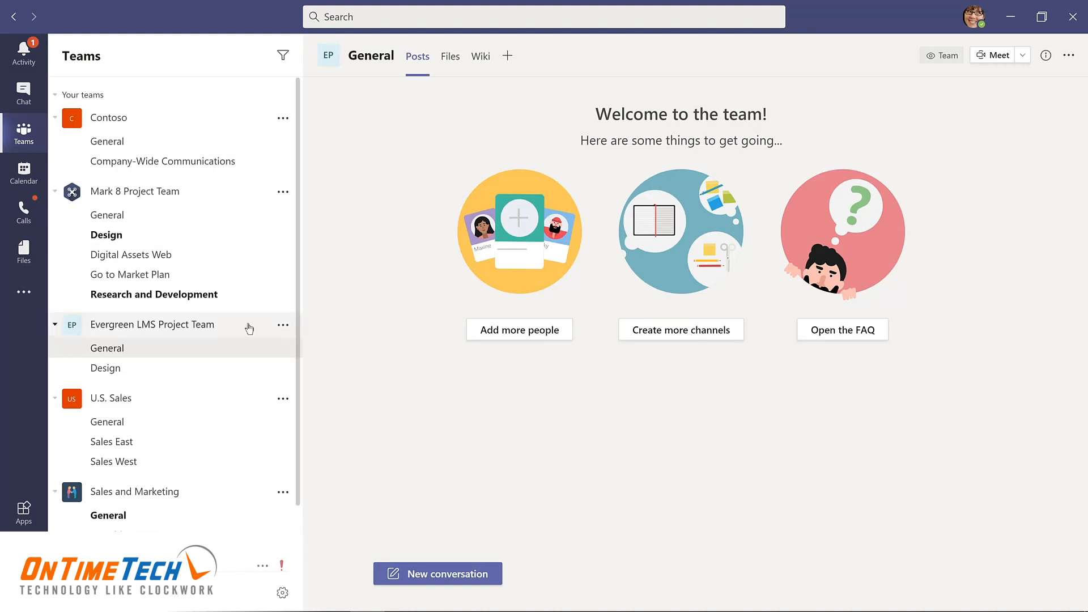
Add the suggested Product Manager as a new member of the Evergreen LMS Project Team.
click(281, 326)
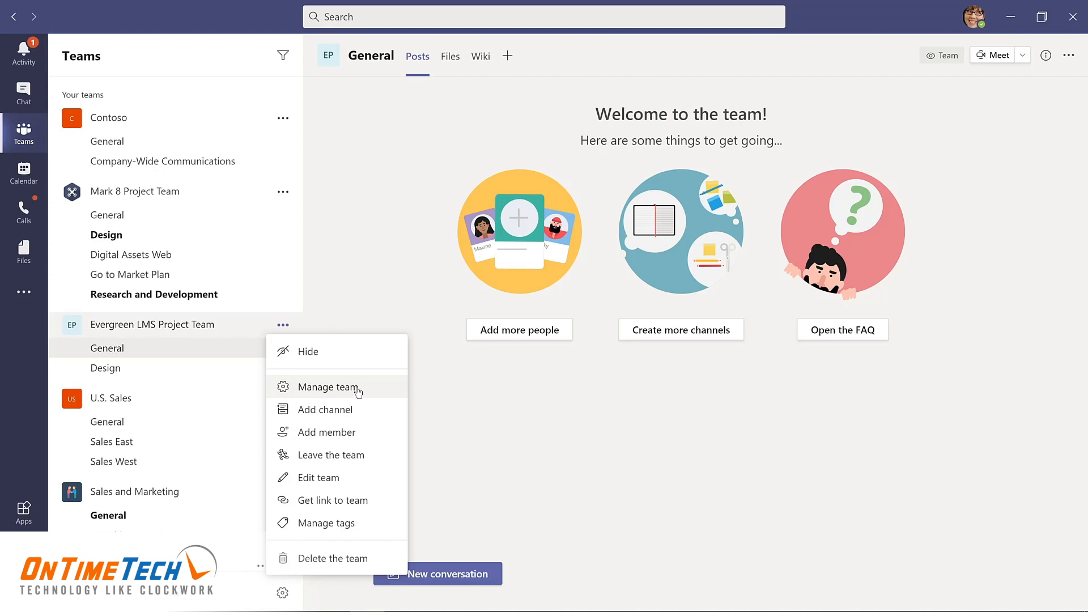
click(357, 389)
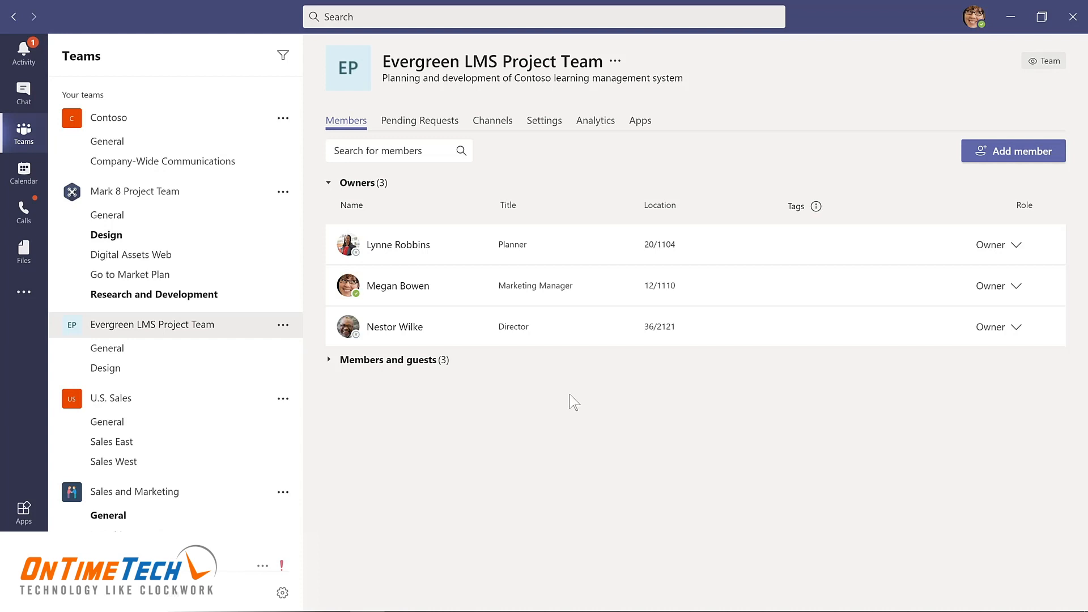
click(1015, 151)
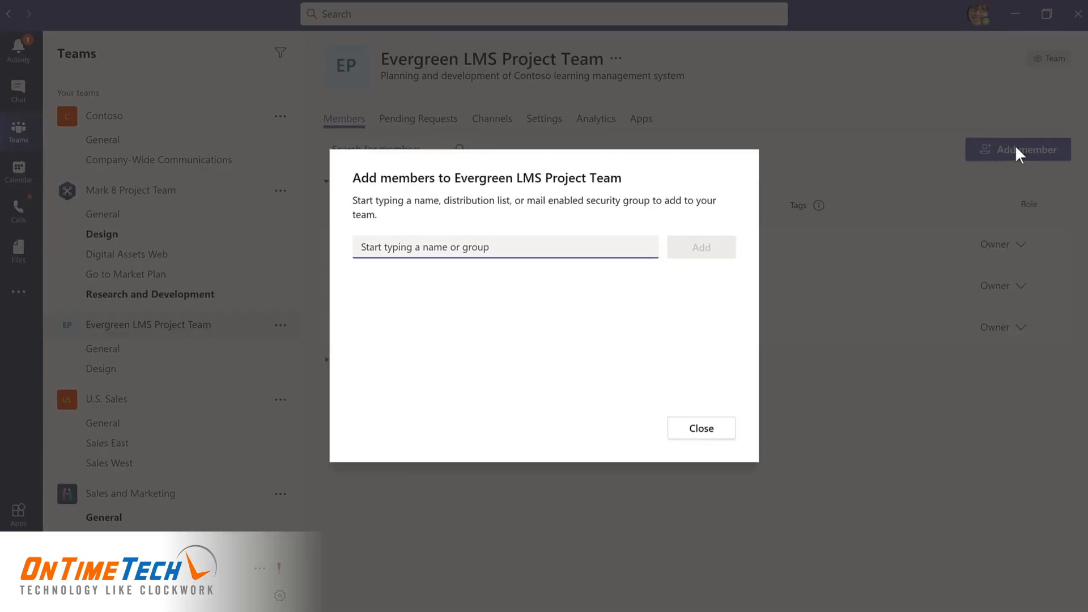
text(lid)
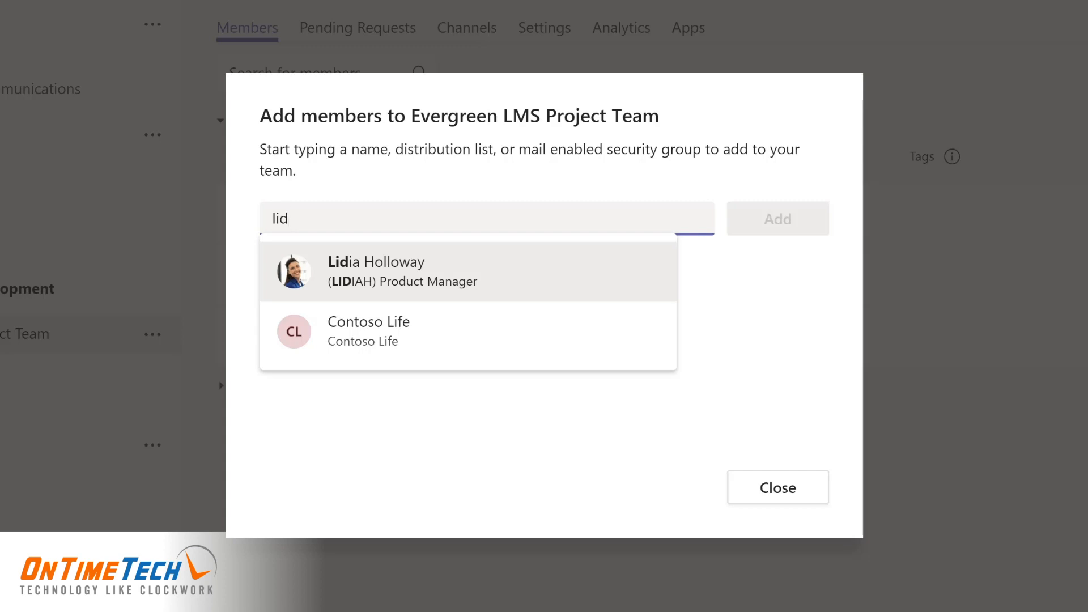
click(399, 266)
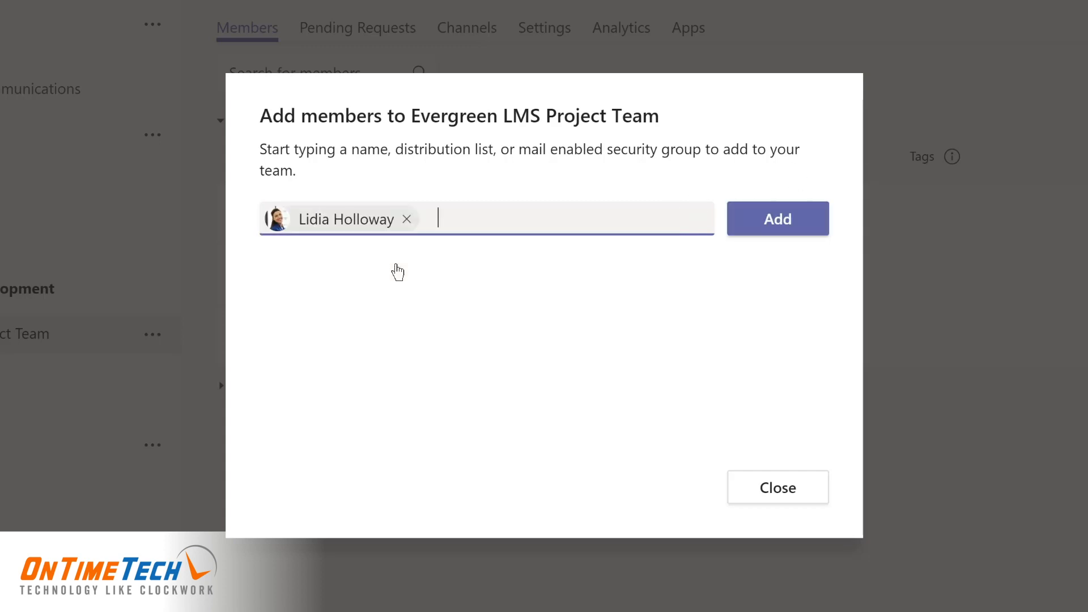
click(765, 224)
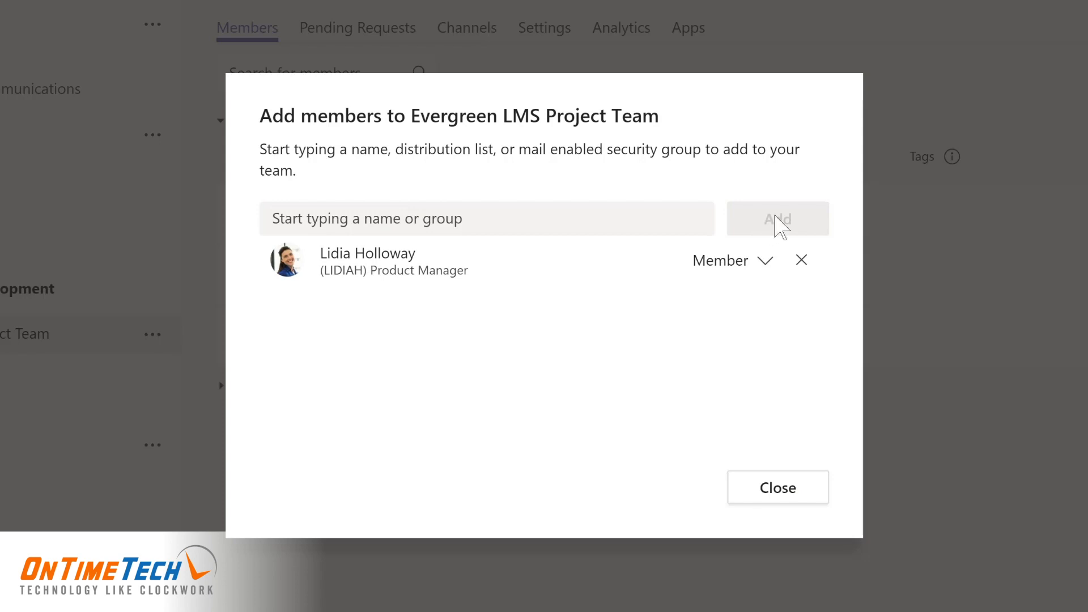
Set the newly added Product Manager's role to Owner and finish adding members.
click(761, 261)
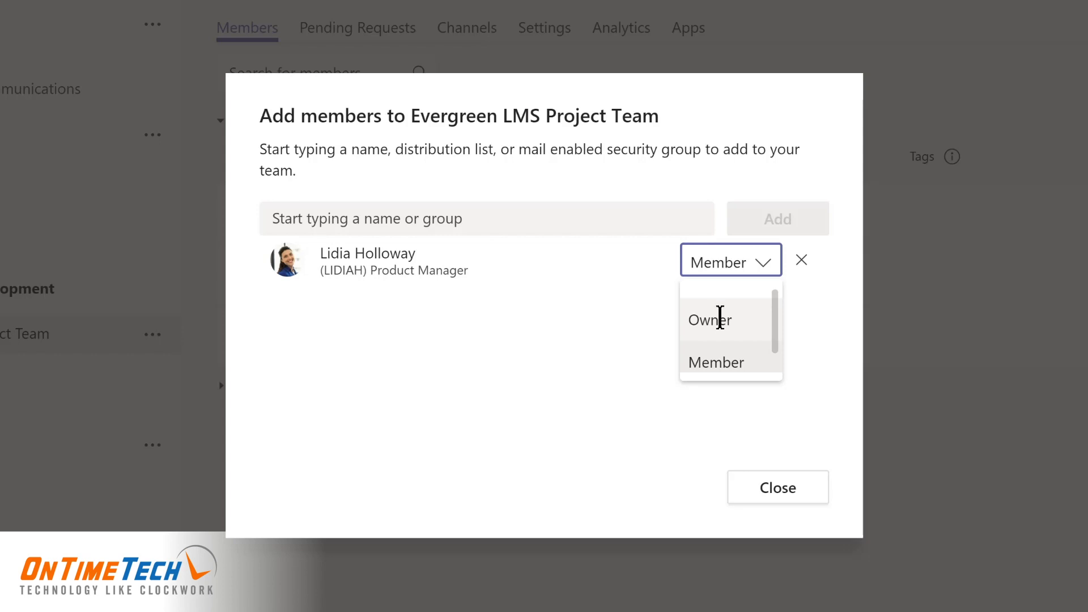
click(719, 317)
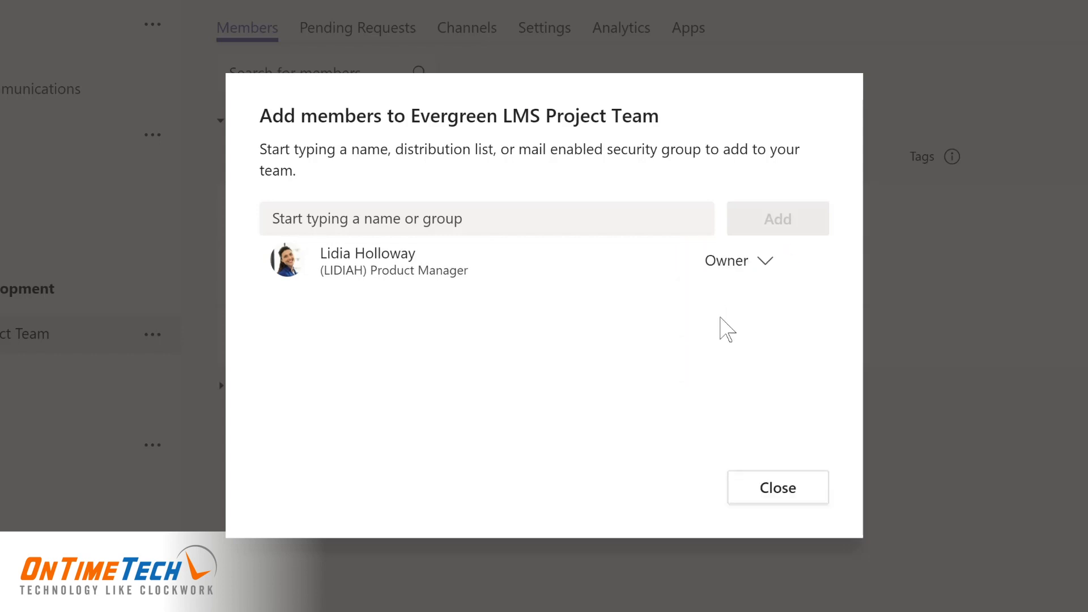
click(774, 492)
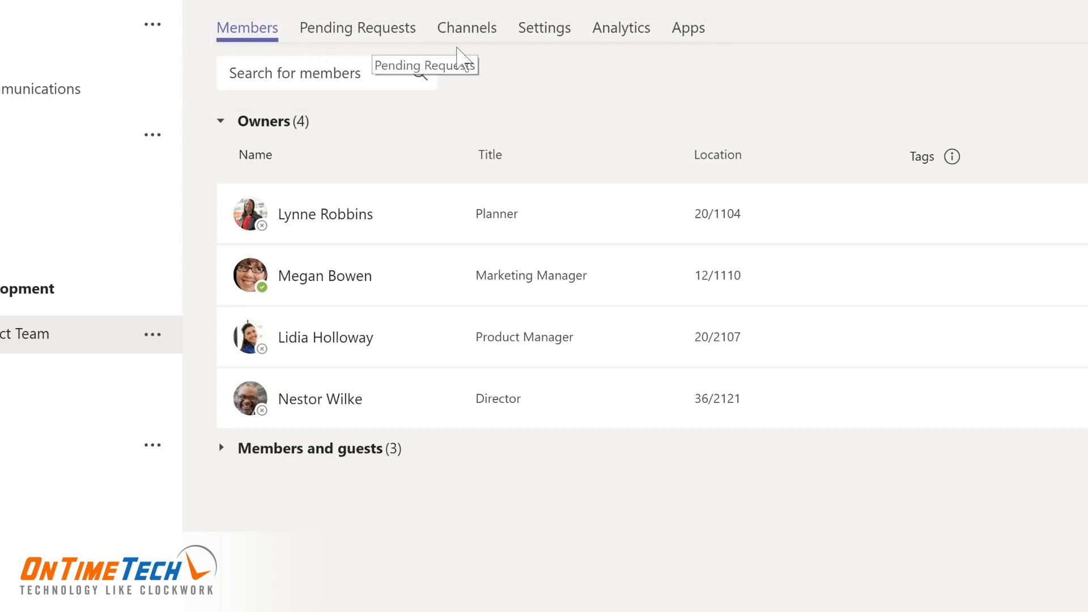
Replace the Evergreen LMS Project Team's picture with the round evergreen forest image and save it.
click(466, 32)
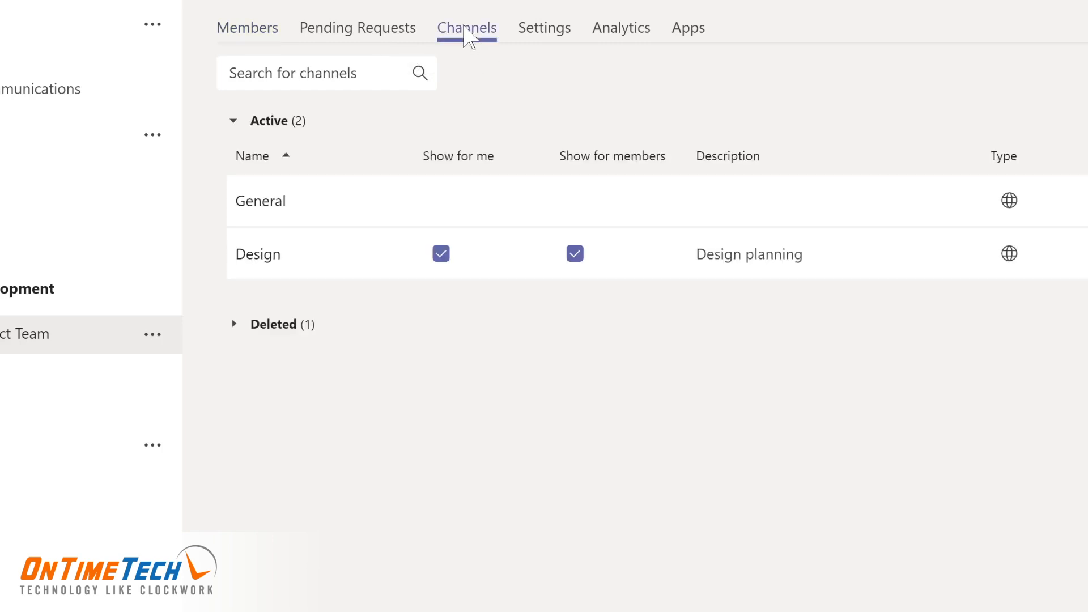
click(538, 31)
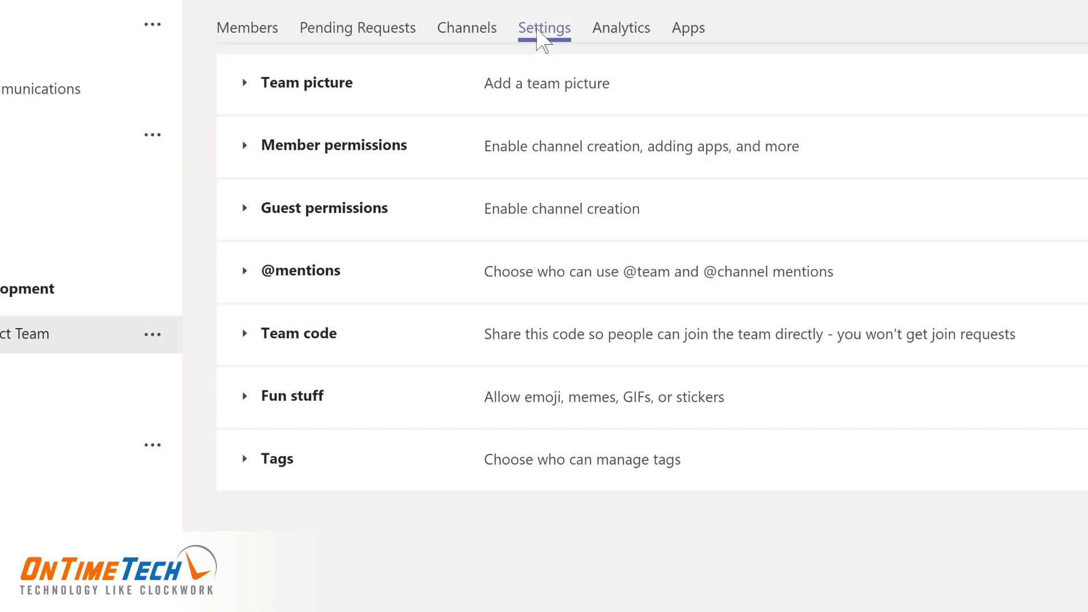
click(300, 93)
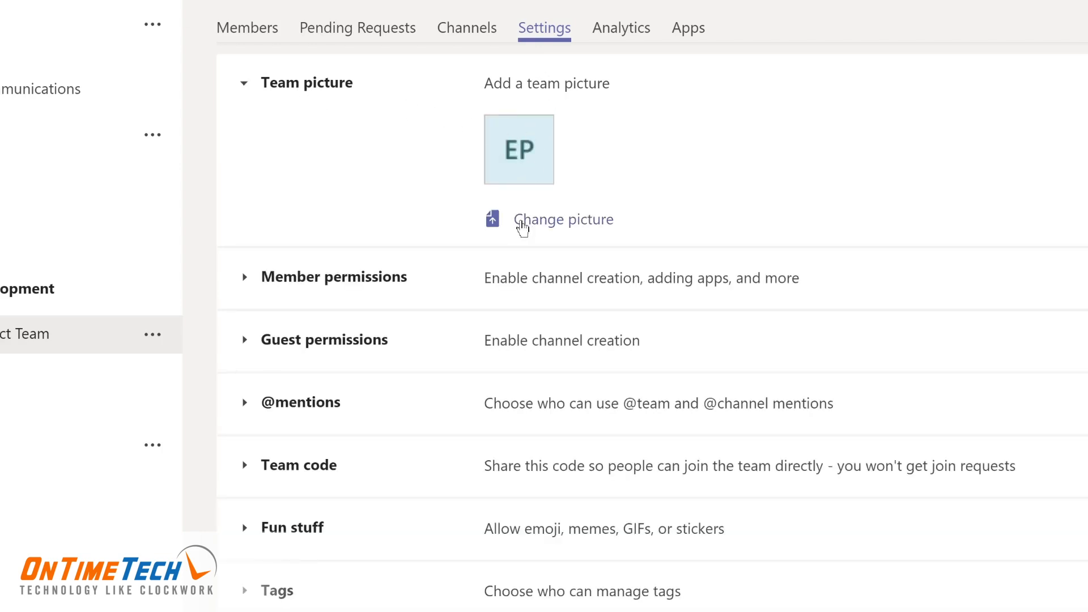
click(522, 228)
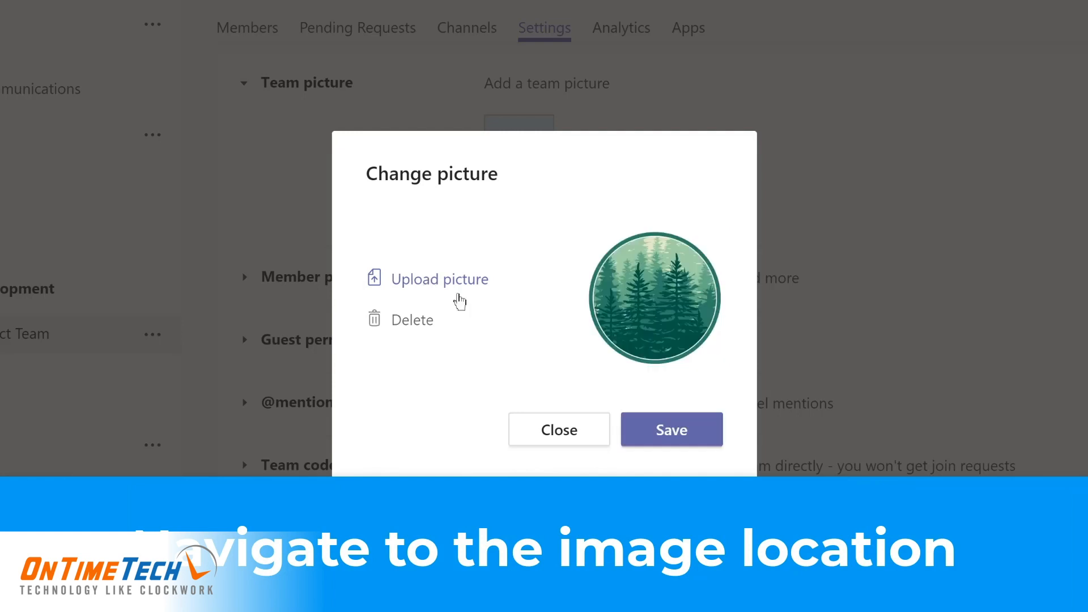
click(671, 431)
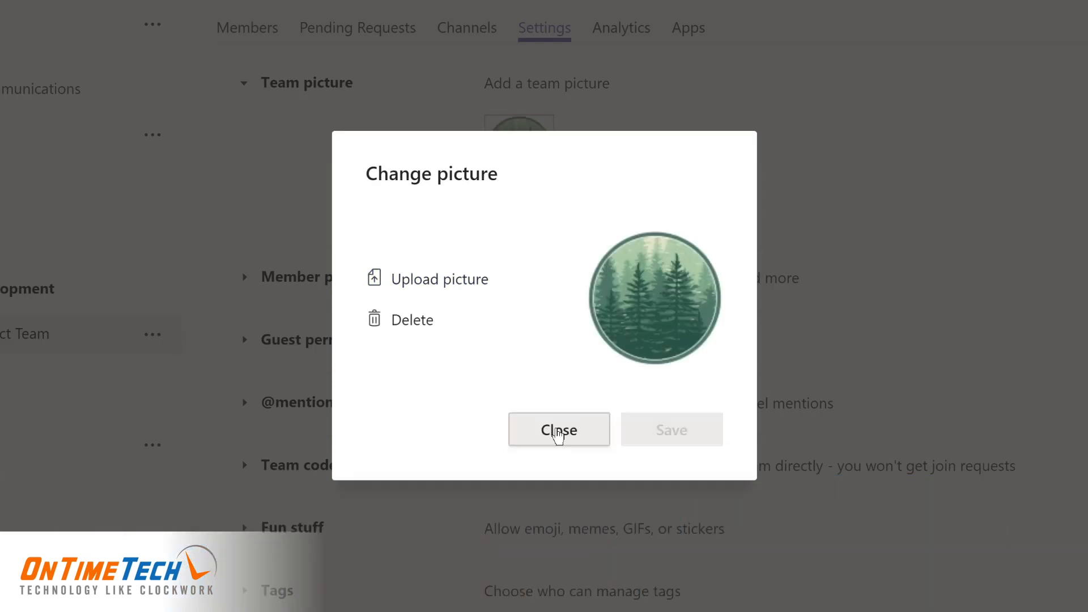
click(557, 430)
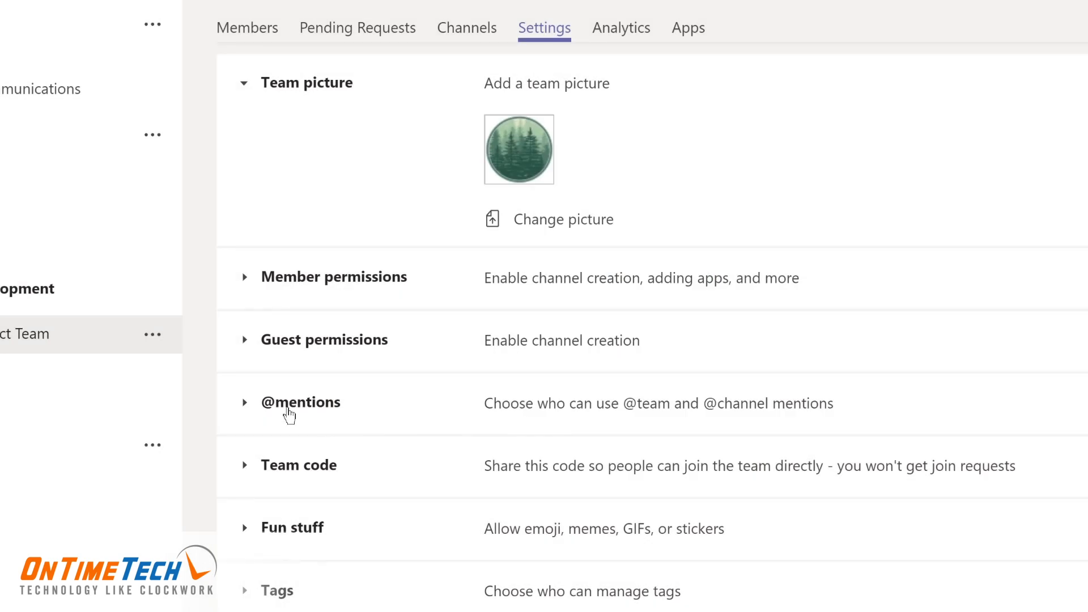
click(291, 404)
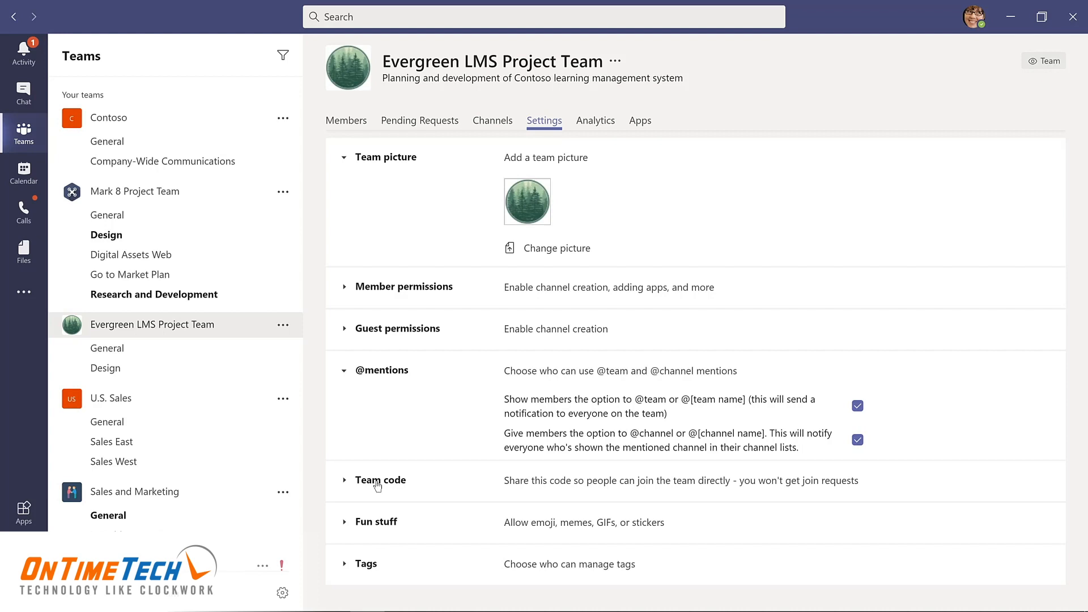
click(385, 523)
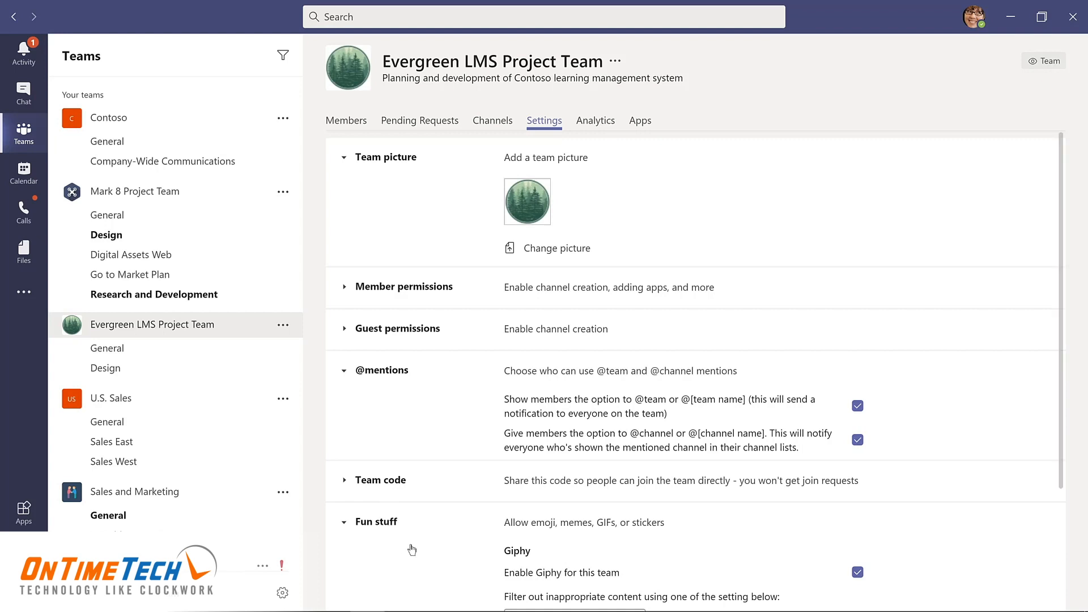
scroll(409, 545, down, 2)
scroll(412, 546, down, 2)
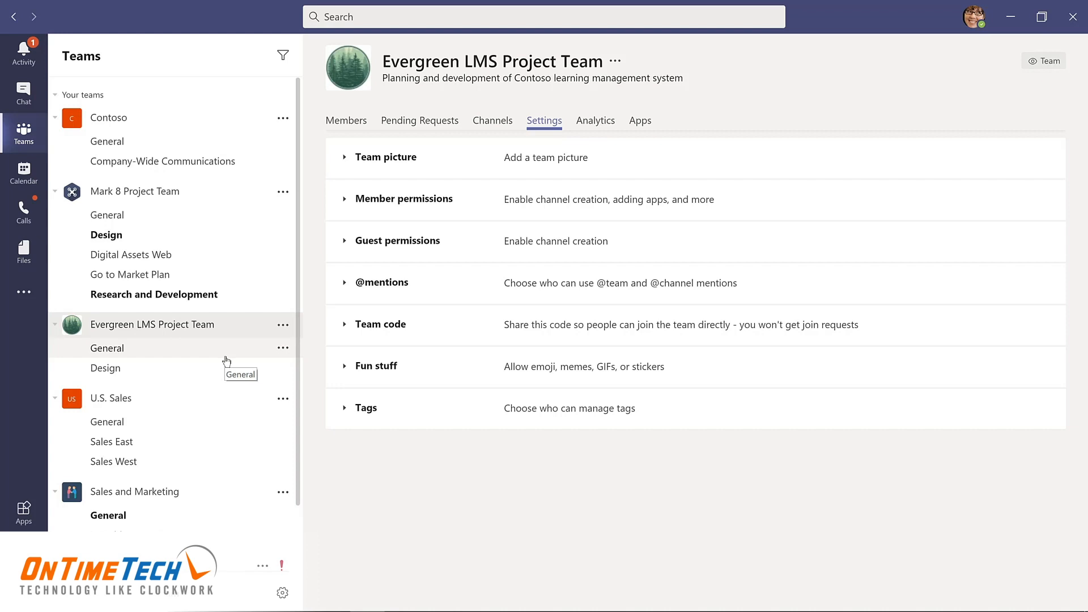
Hide the Retail team from the list of teams.
scroll(249, 430, down, 2)
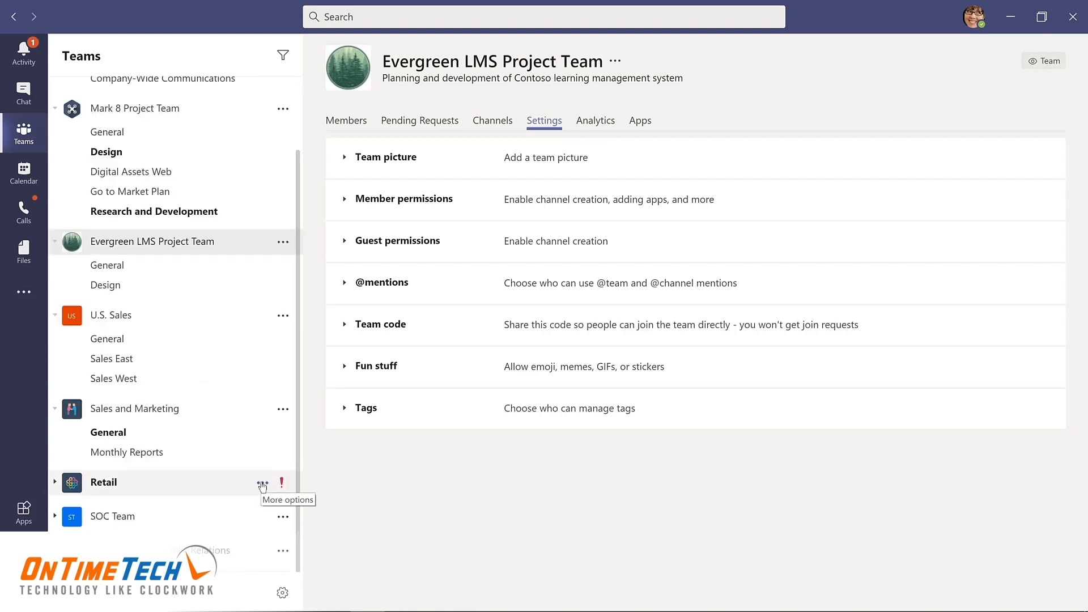
click(262, 485)
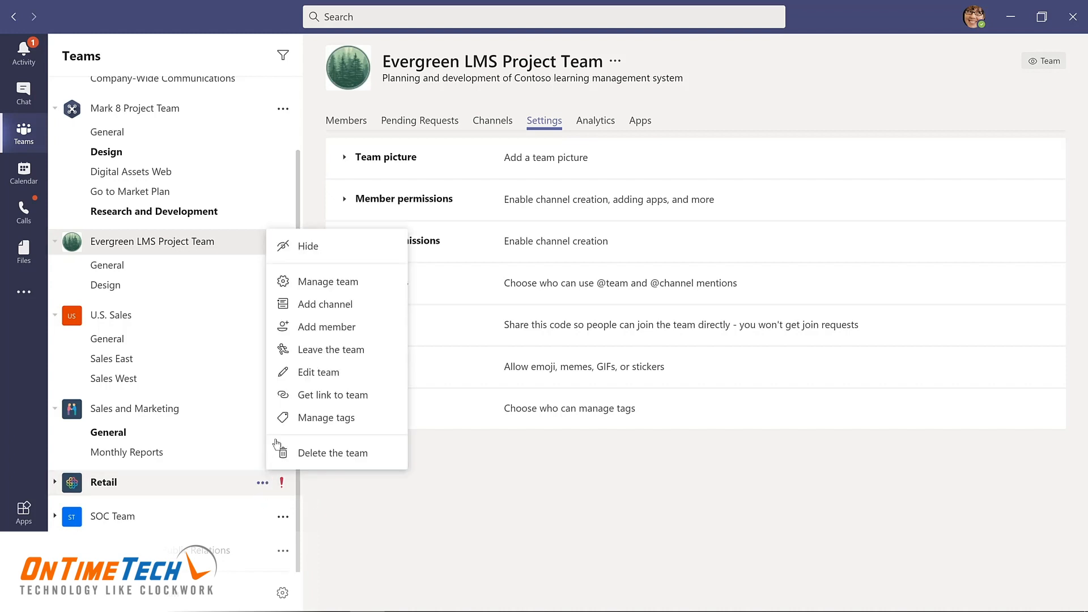
click(305, 247)
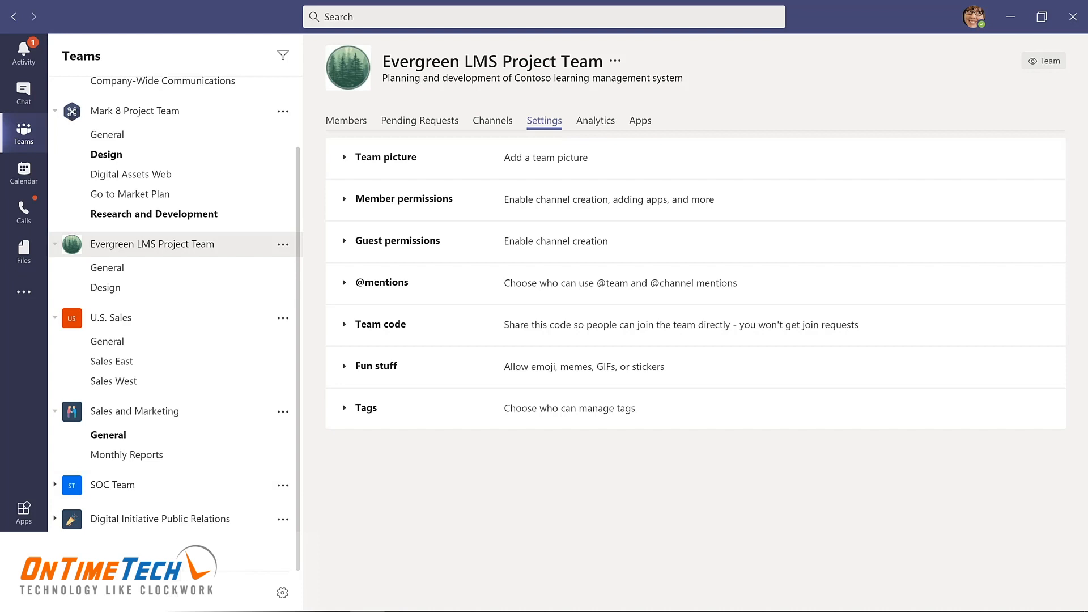
Show the hidden Retail team among the visible teams again.
scroll(175, 315, down, 1)
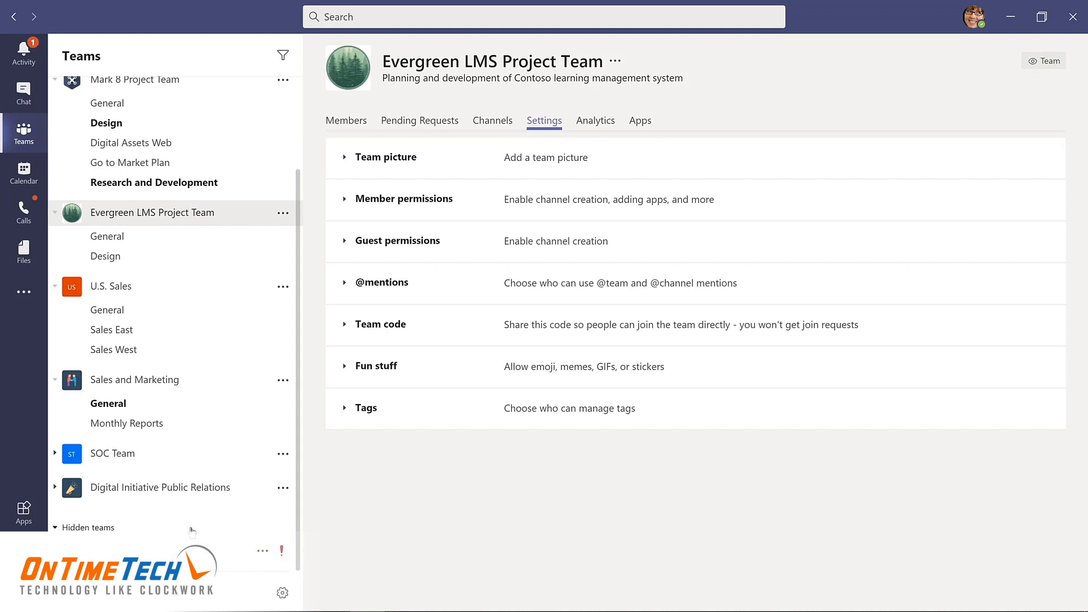
click(263, 553)
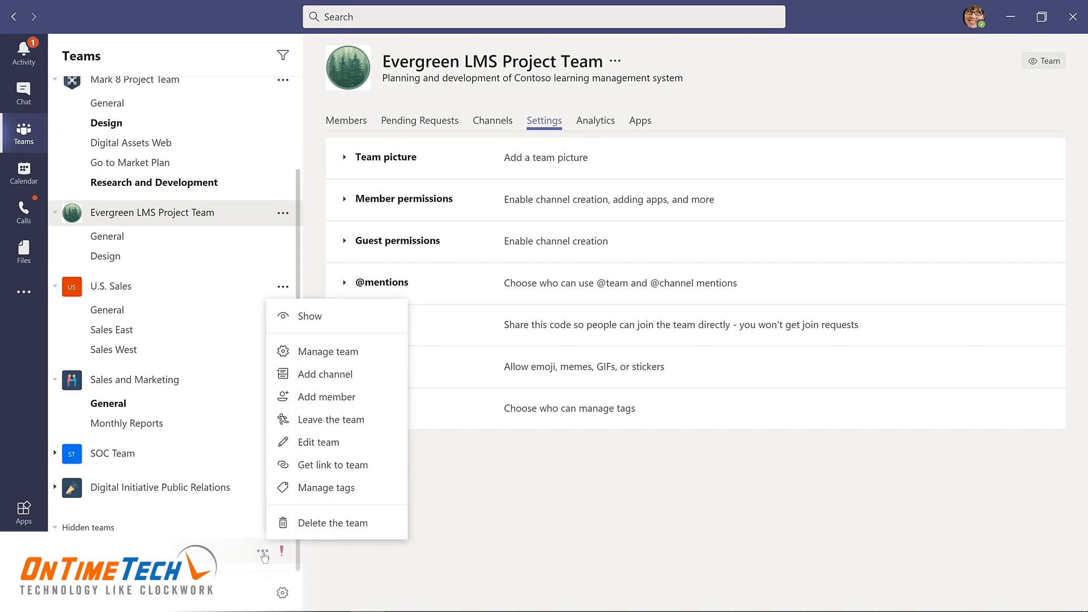
click(308, 317)
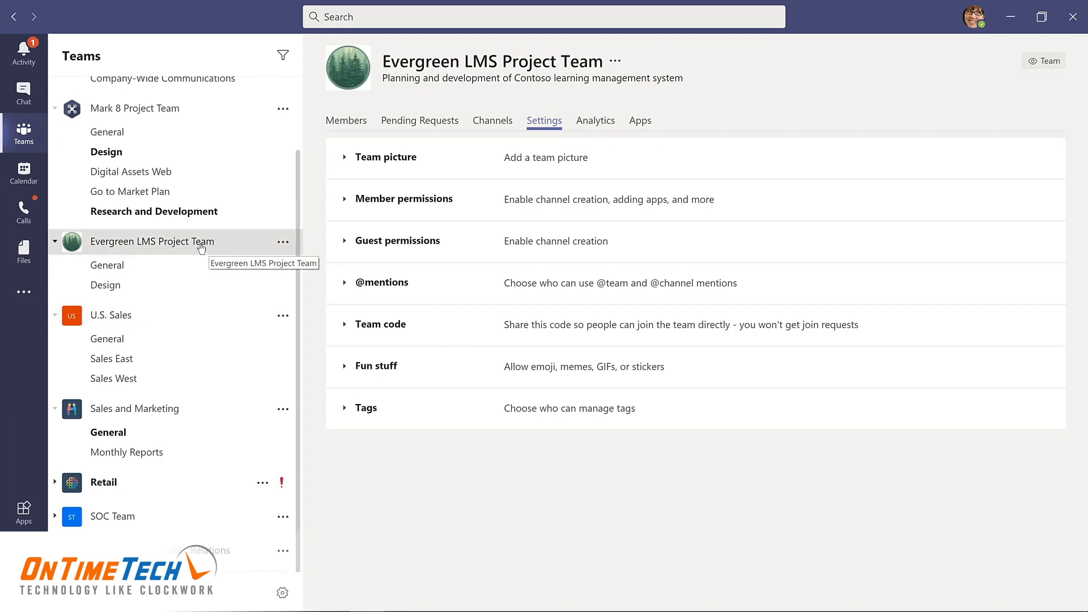
Move the Evergreen LMS Project Team above the Mark 8 Project Team in the teams list.
drag(201, 248, 193, 134)
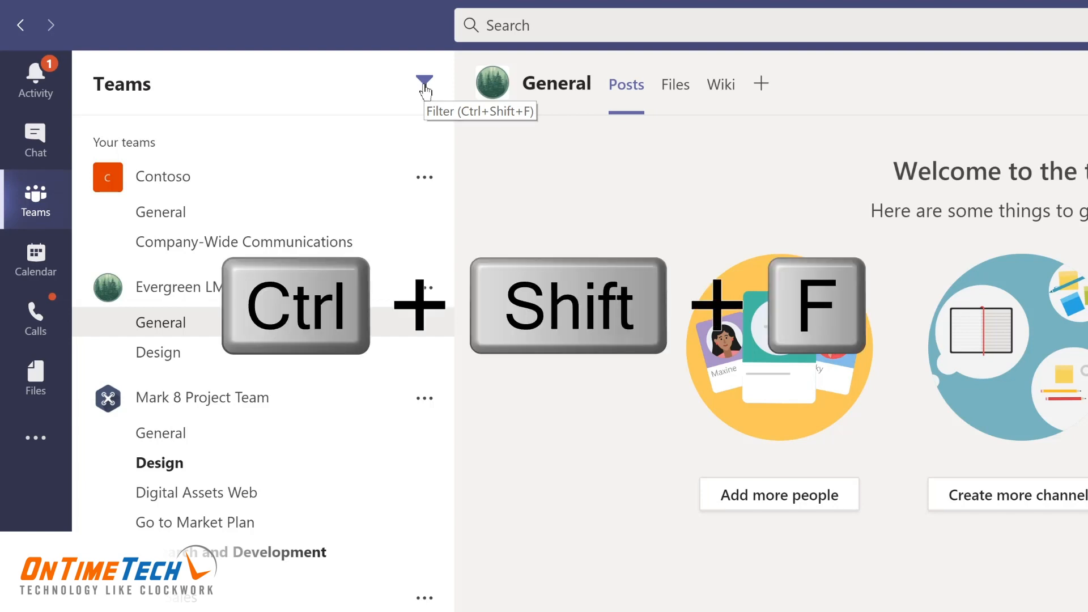
Filter the teams list by "marketing", and replace that filter with "project".
key(ctrl+shift+f)
text(m)
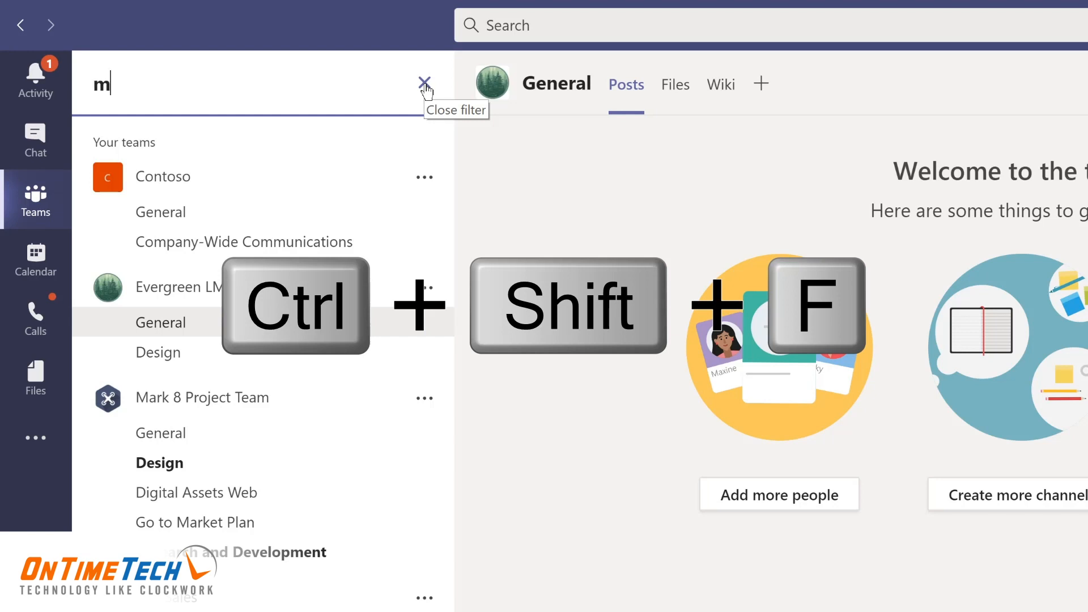
text(arketing)
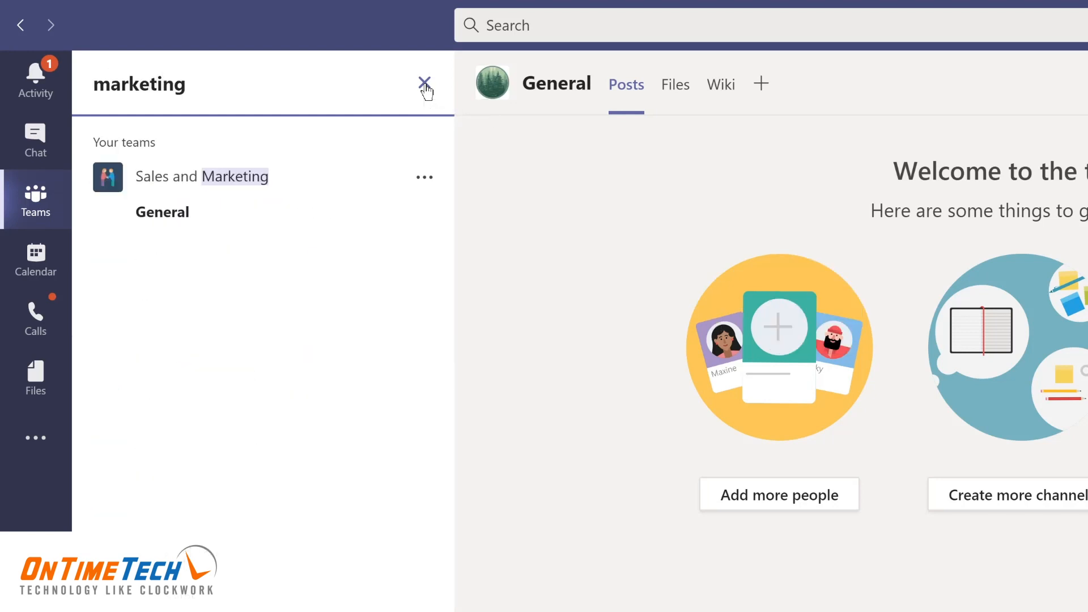
key(ctrl+a)
text(proj)
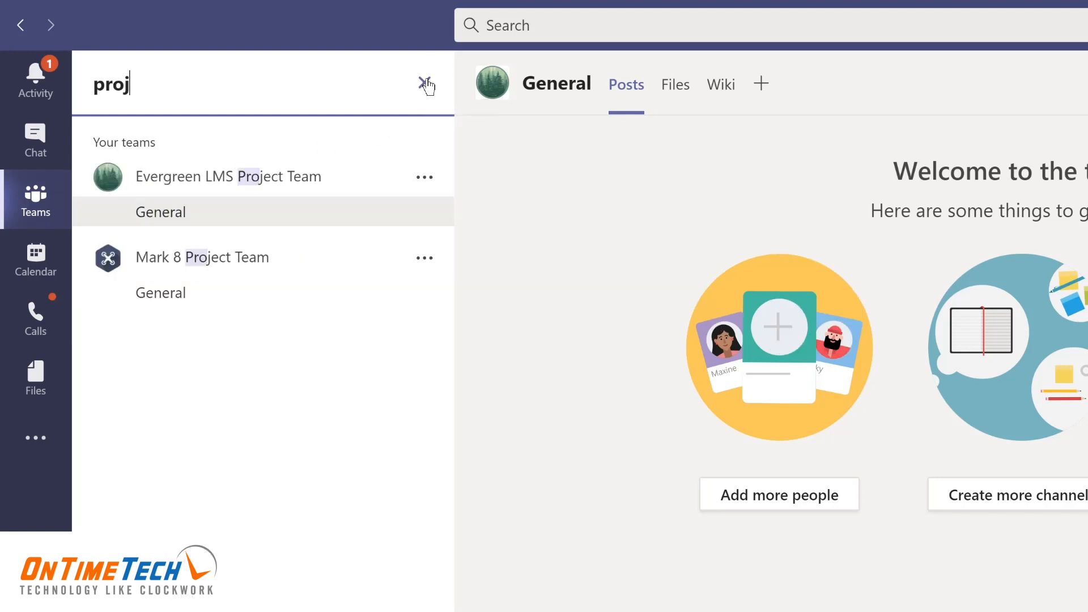
text(ect)
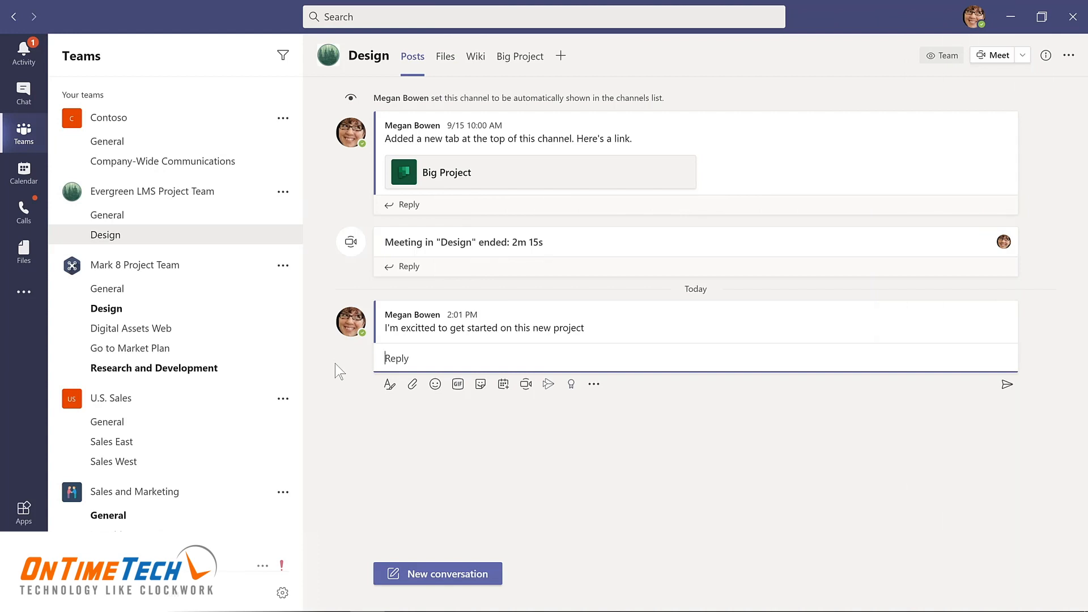
Edit the latest post in the Evergreen team's Design channel, correcting "excitted" to "excited".
mouse_move(446, 331)
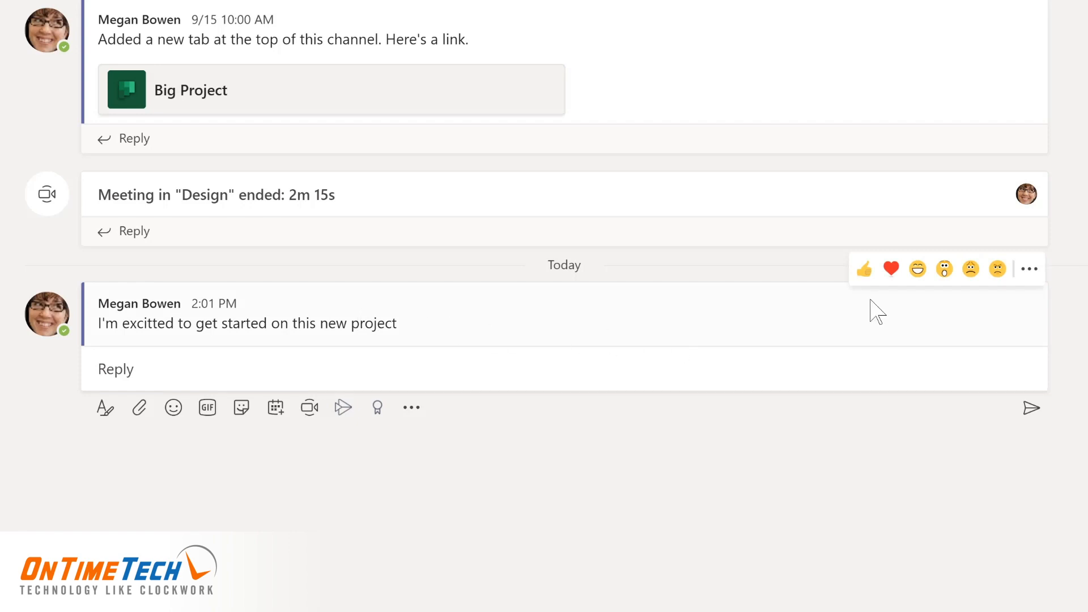
click(1030, 277)
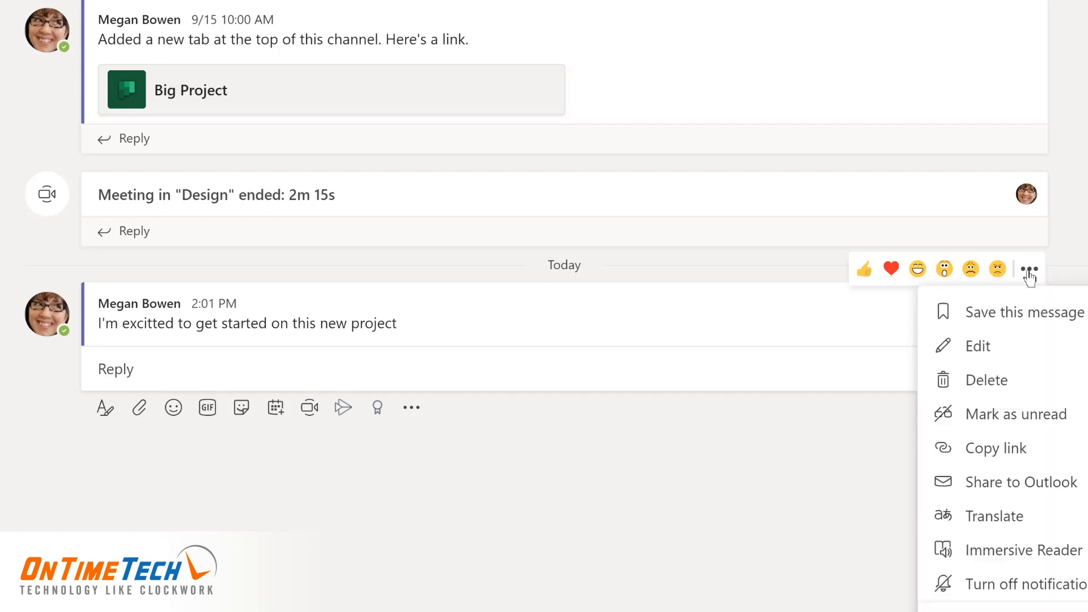
click(1009, 348)
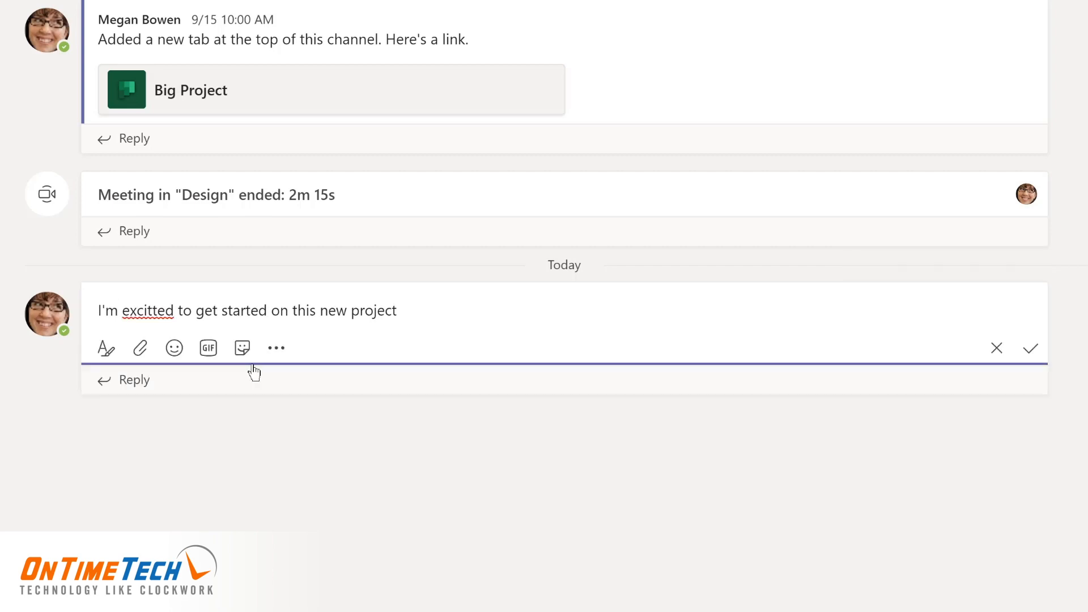
click(149, 311)
key(BackSpace)
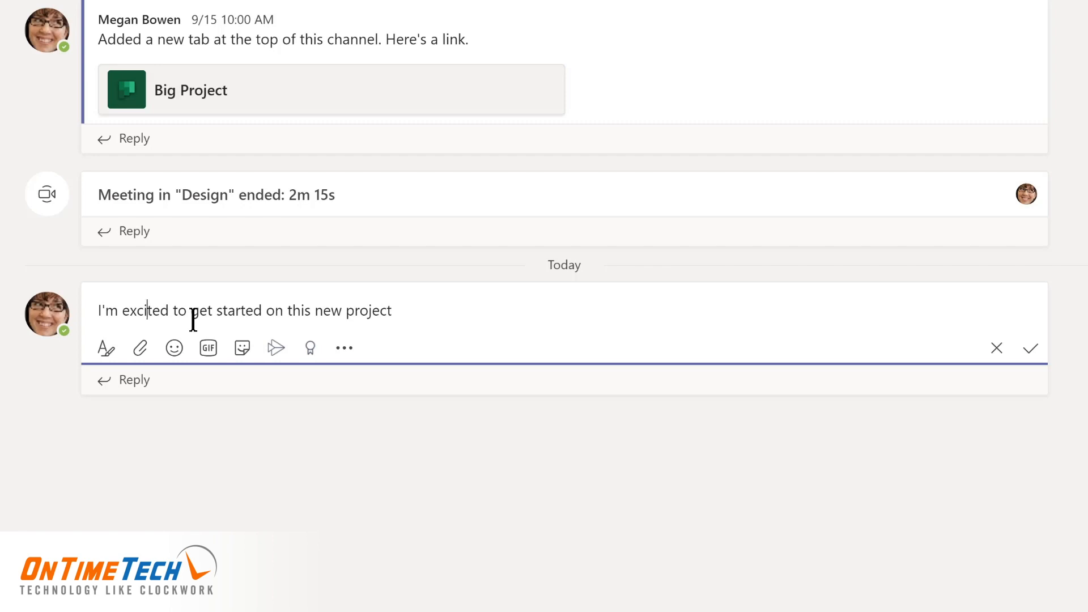
Insert a mention of the Design channel followed by a comma at the start of the post being edited.
key(Home)
text(@)
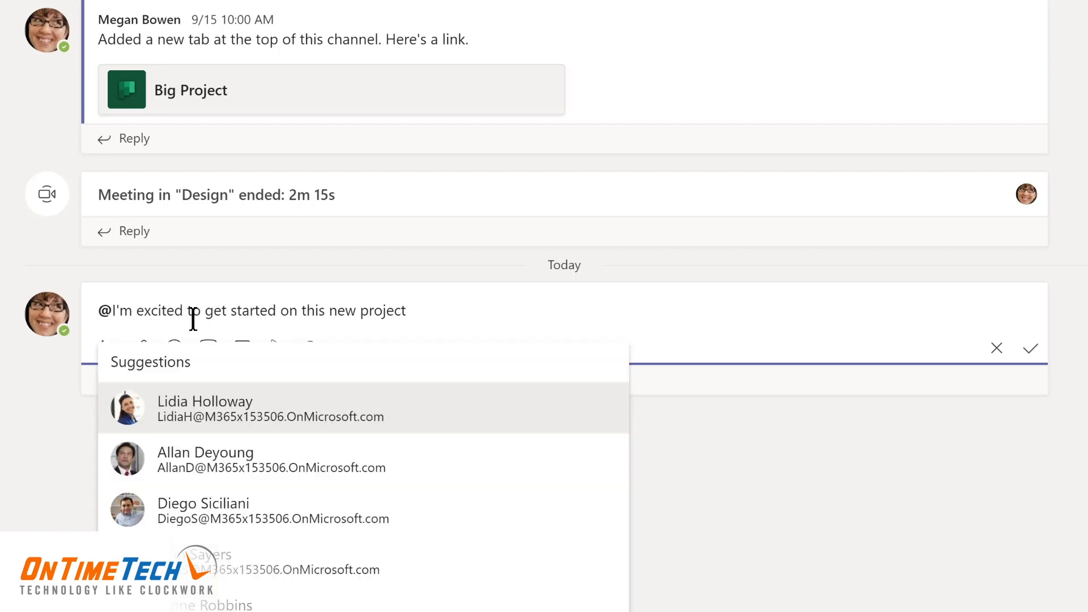
text(de)
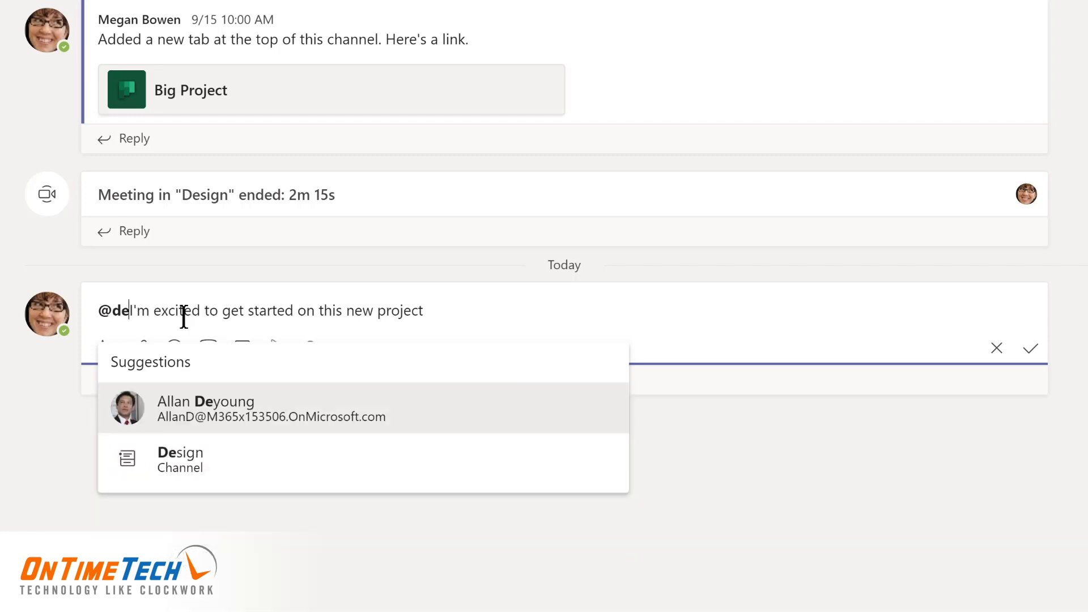
click(170, 470)
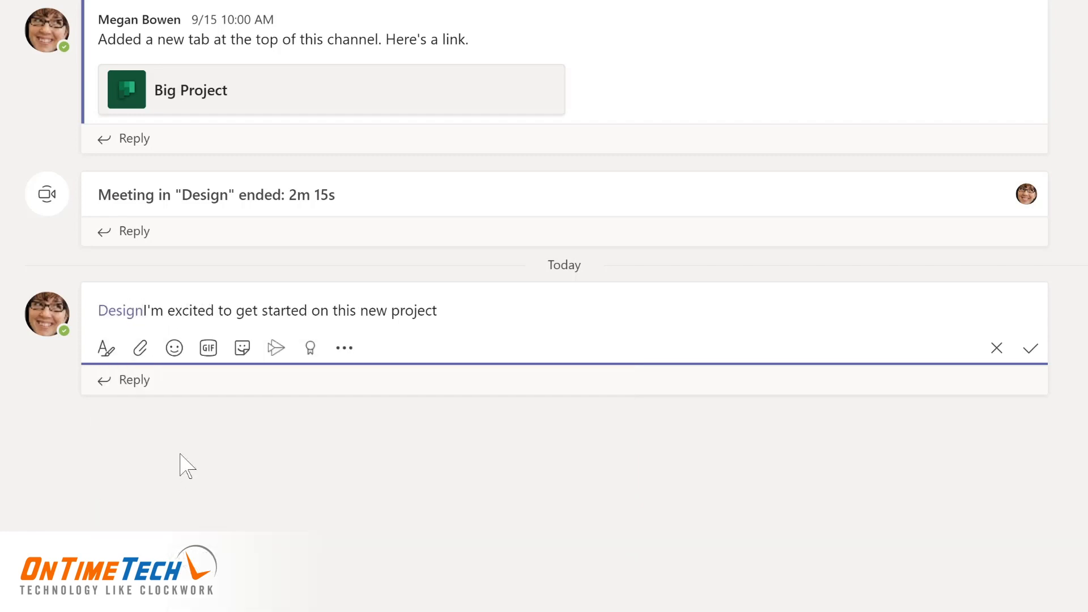
text(,)
Insert "LMS" before "project", end the post with an exclamation mark, and save the edited post.
text(LMS)
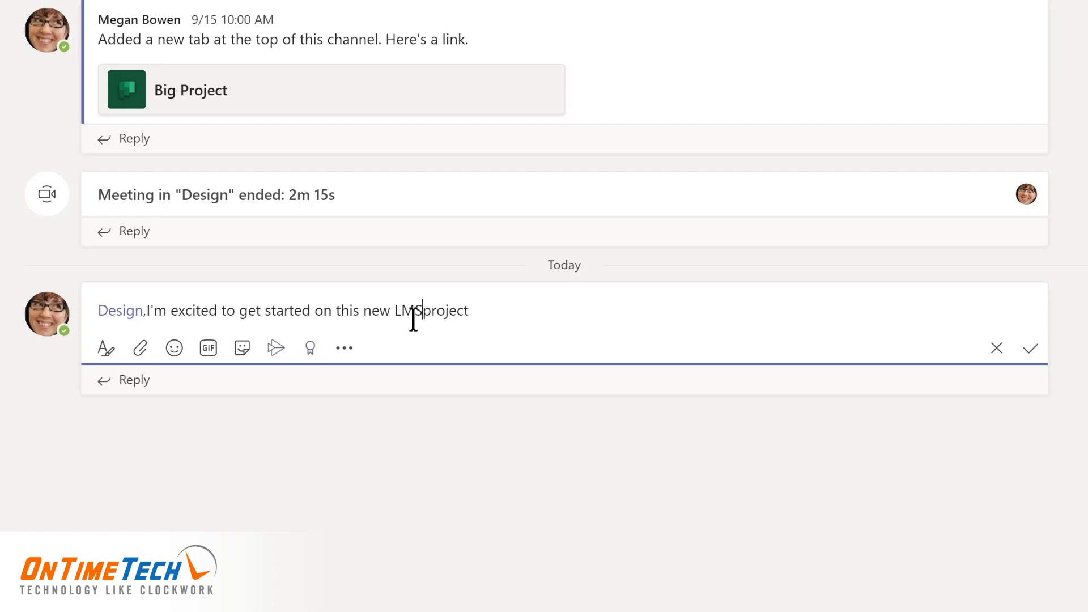
key(End)
text(!)
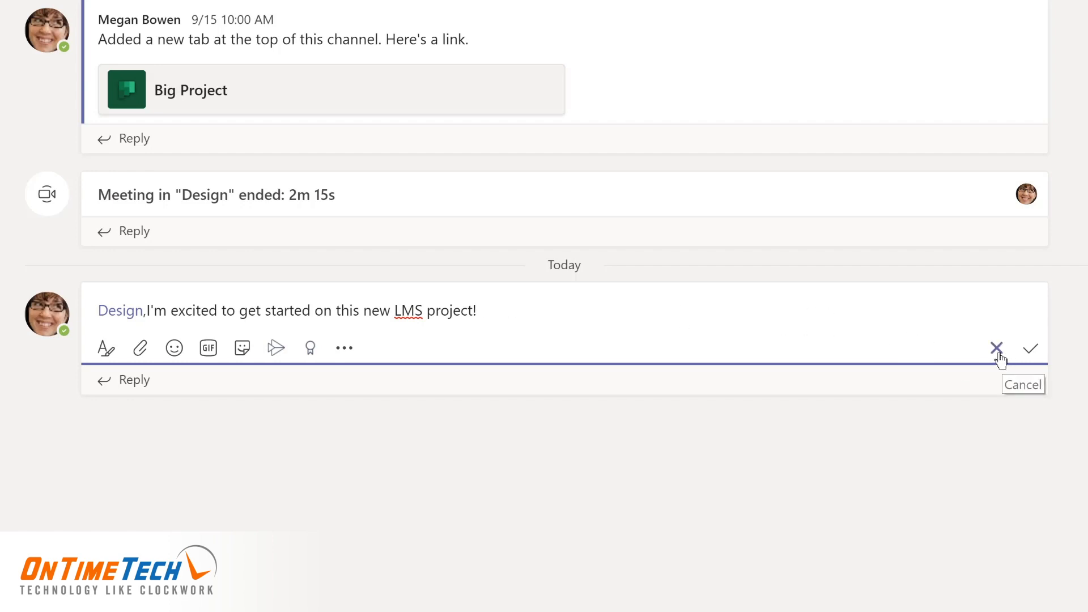
click(1032, 351)
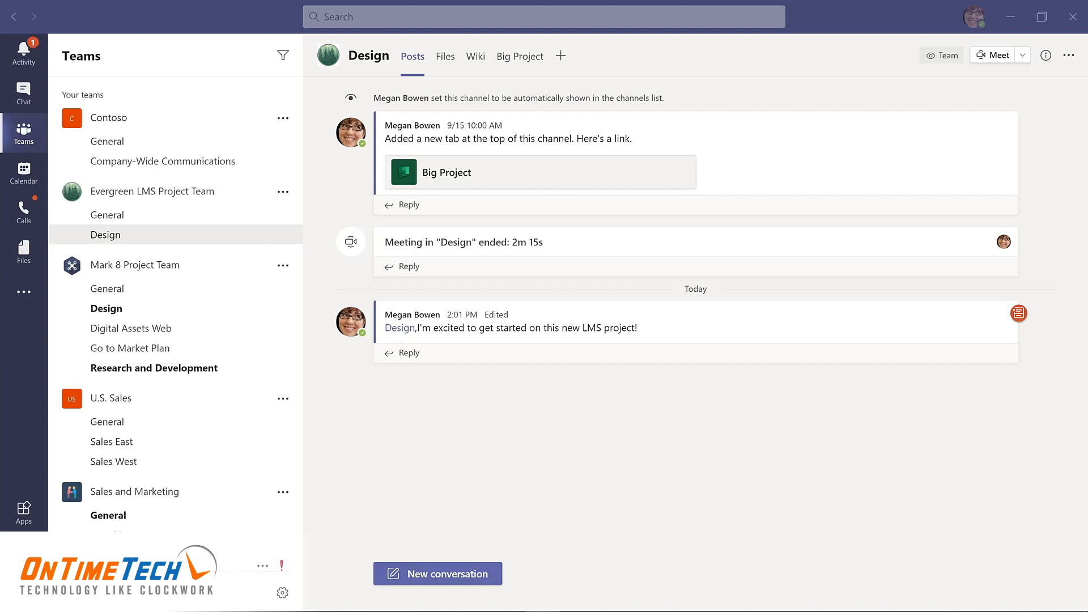
Create a private channel named "Budget and Financials" in the Evergreen LMS Project Team.
click(282, 194)
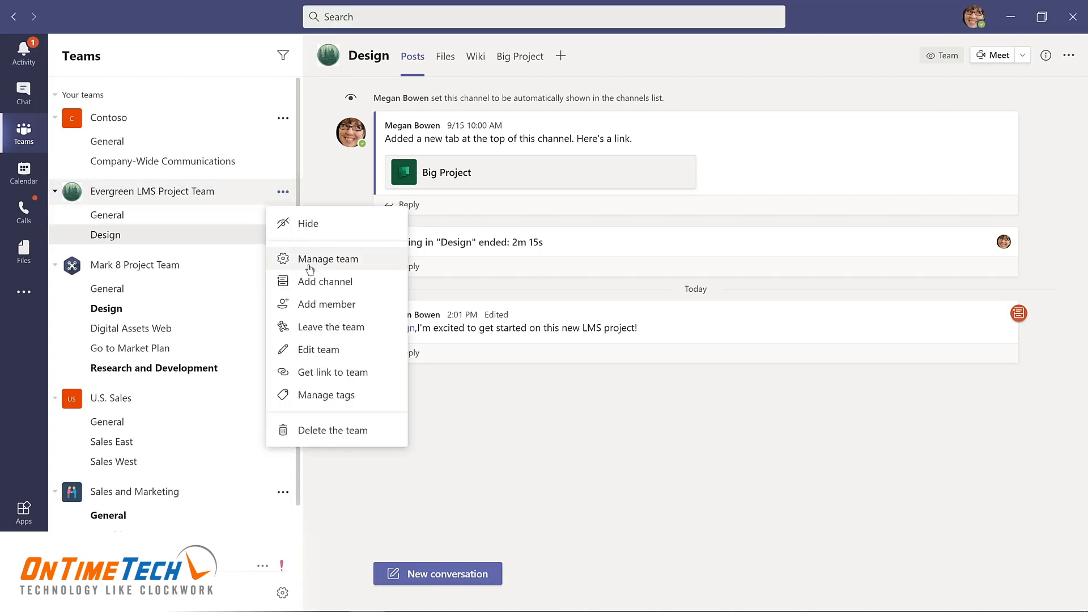
click(316, 282)
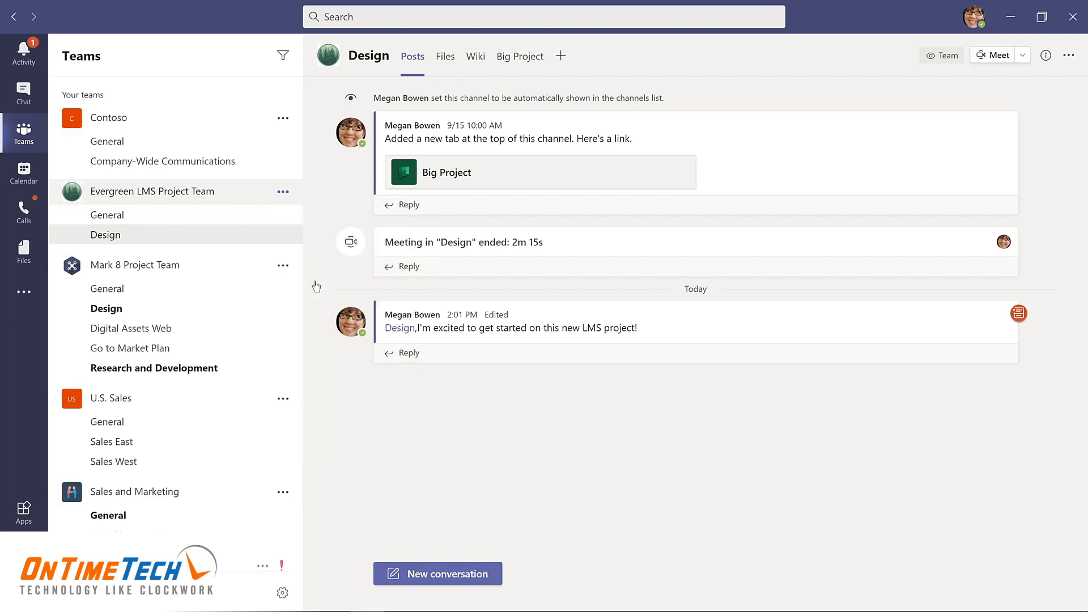
text(Budget and Financials)
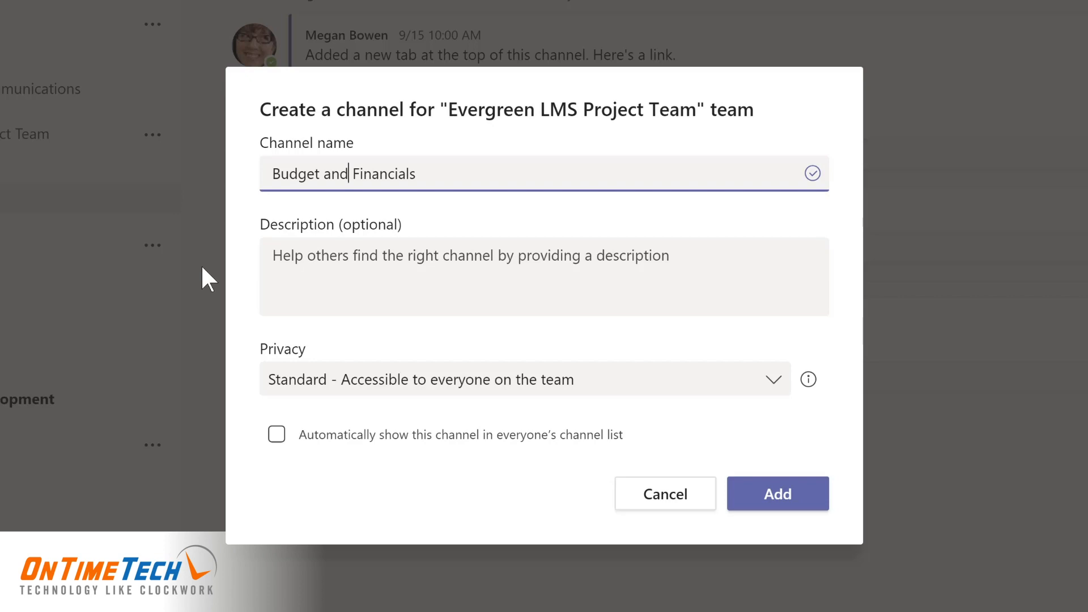
click(774, 382)
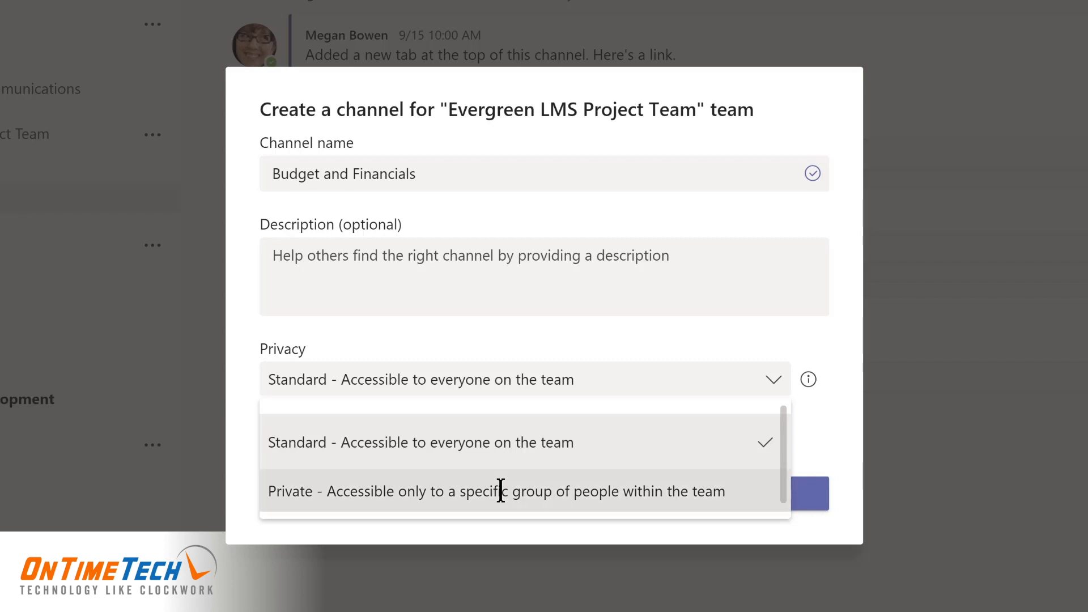
click(501, 491)
click(762, 503)
Add the product manager and the director as members of the Budget and Financials channel.
text(lidia)
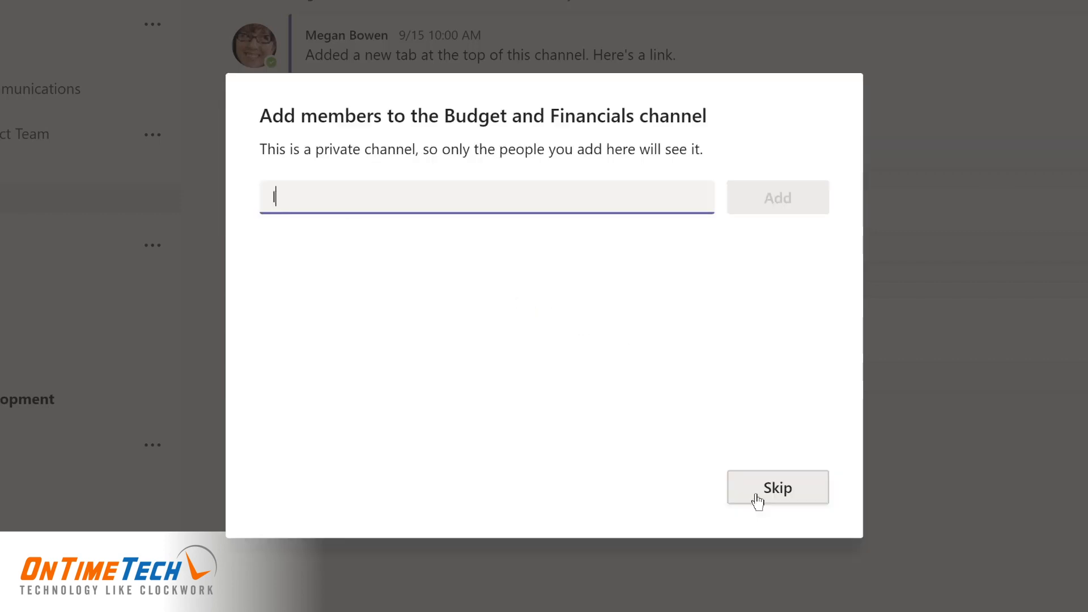
key(Return)
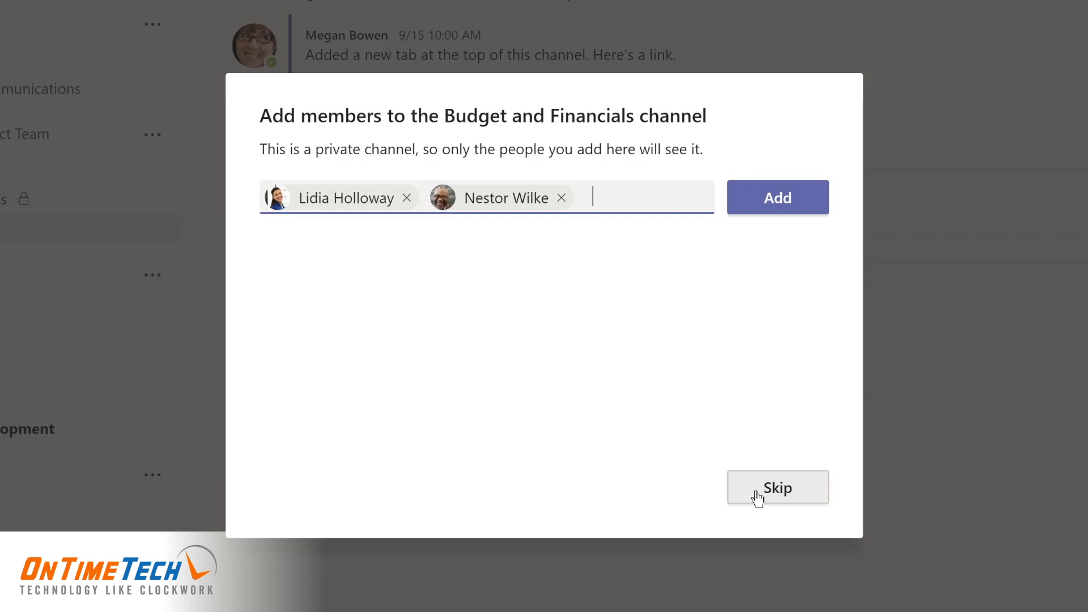
click(764, 201)
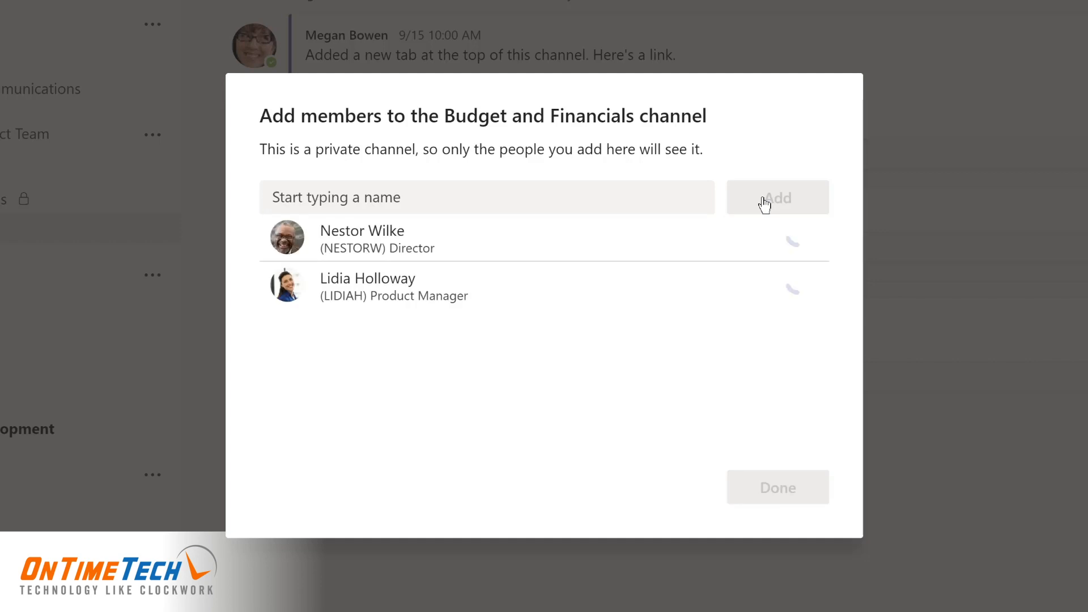
Change both added members' roles to Owner and finish the channel's member setup.
click(765, 239)
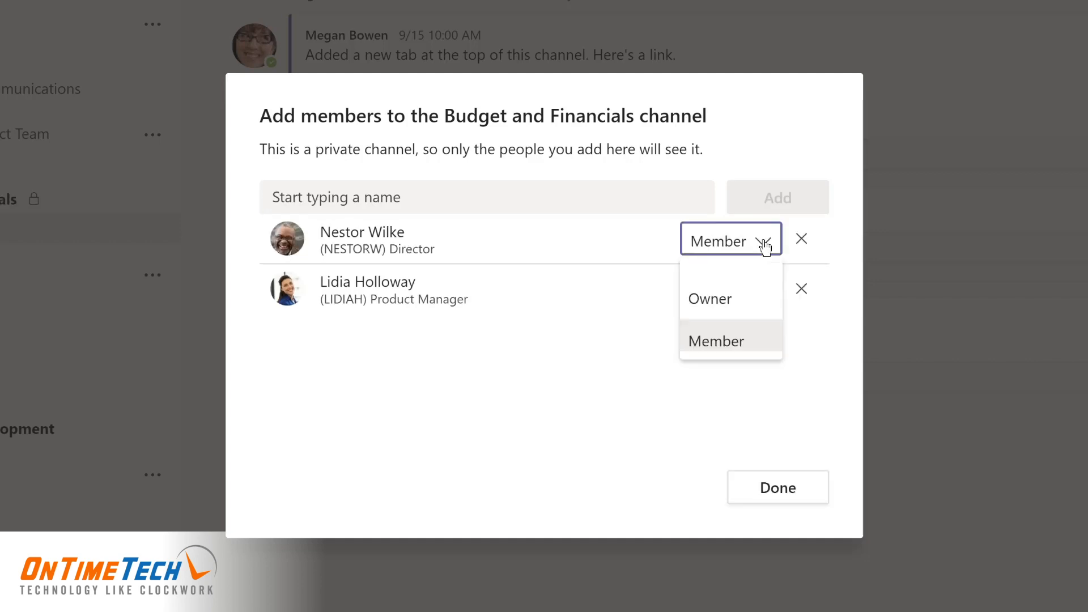
click(733, 298)
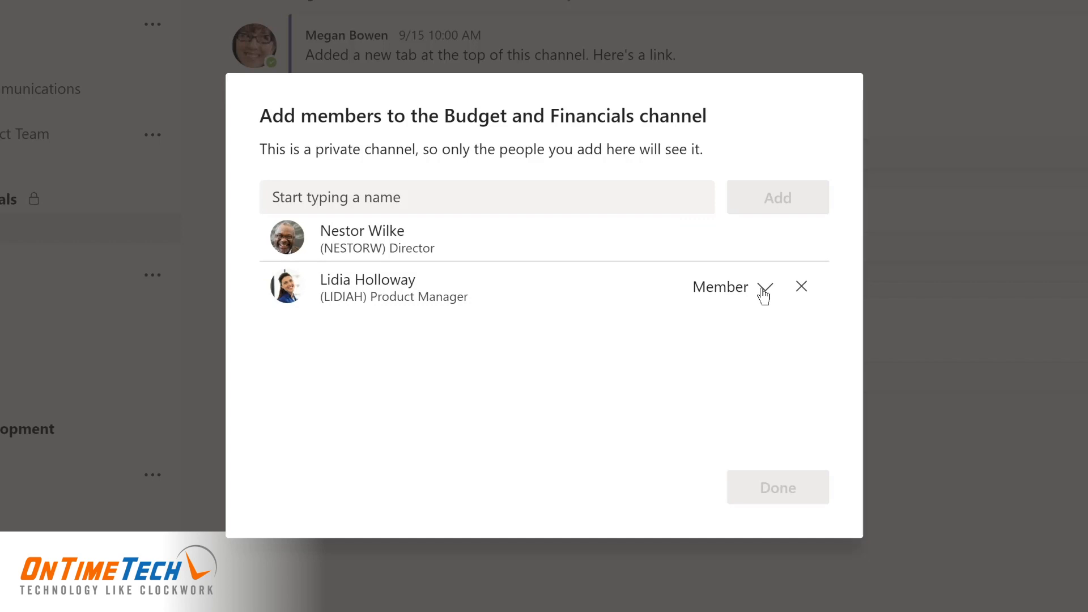
click(763, 291)
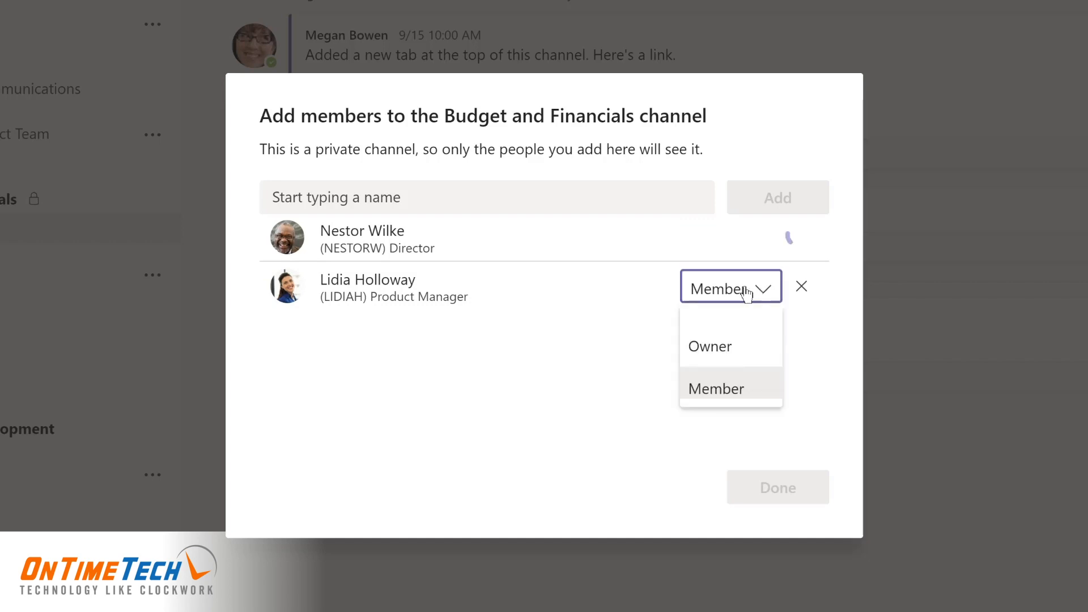
click(713, 345)
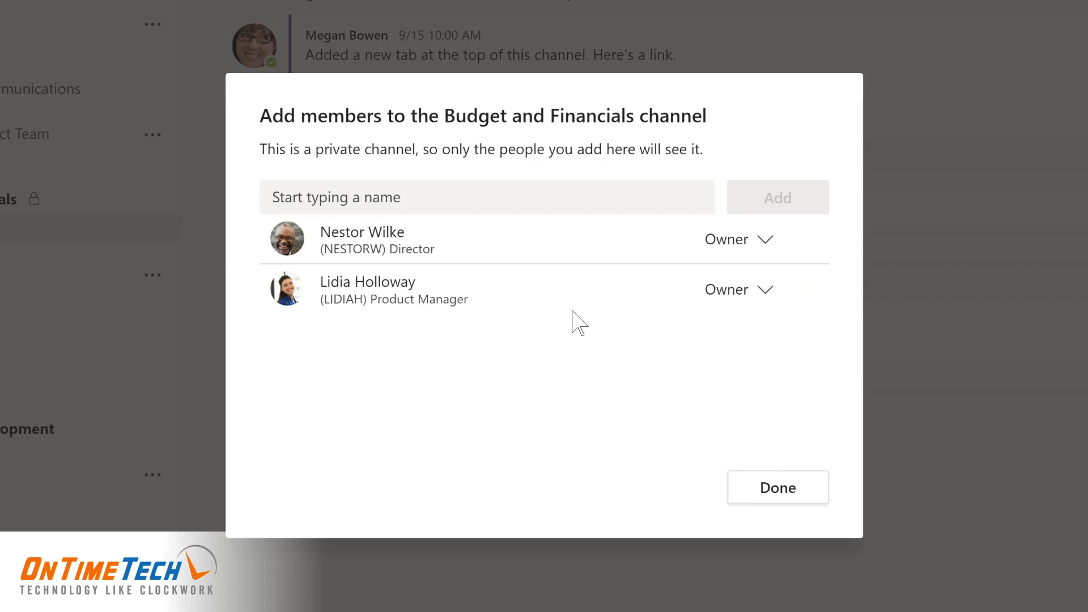
click(768, 486)
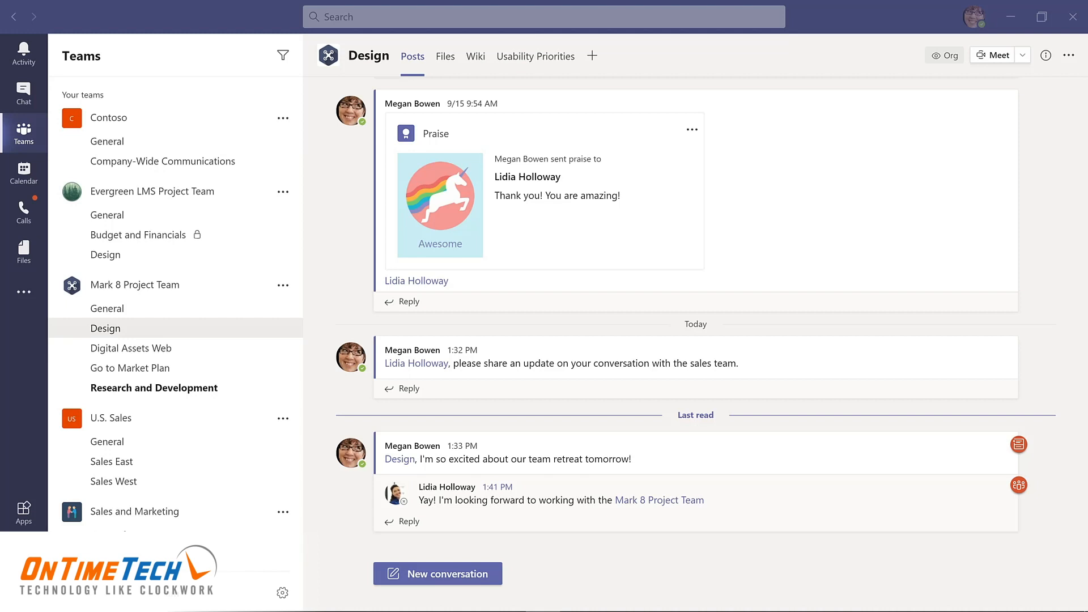
Make Contoso Marketing Principles-2021.pptx a tab in the Mark 8 Design channel, and switch between it and the Usability Priorities tab.
click(445, 57)
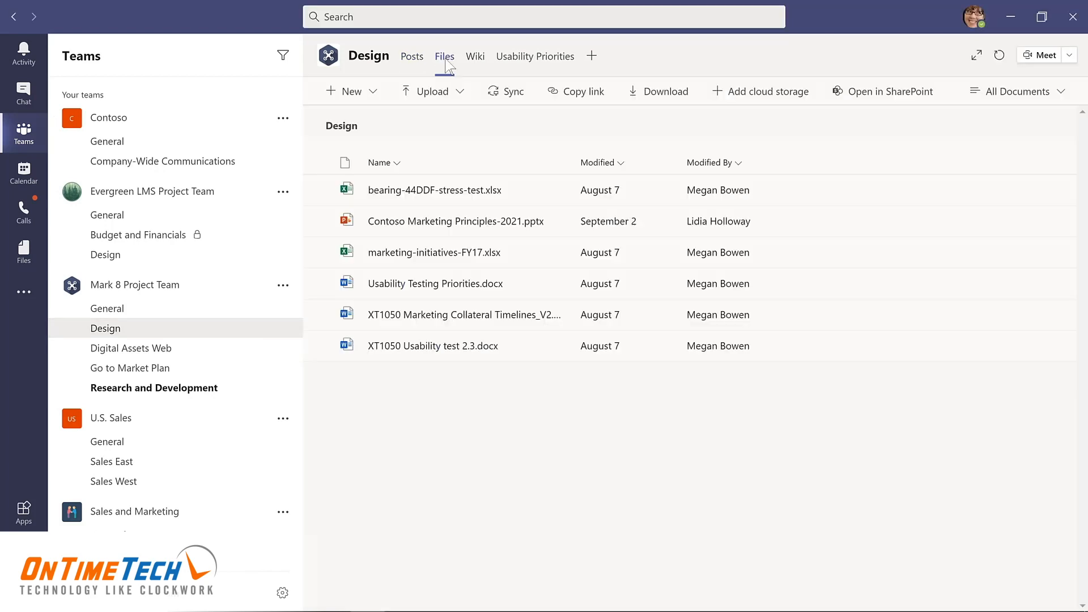
mouse_move(554, 221)
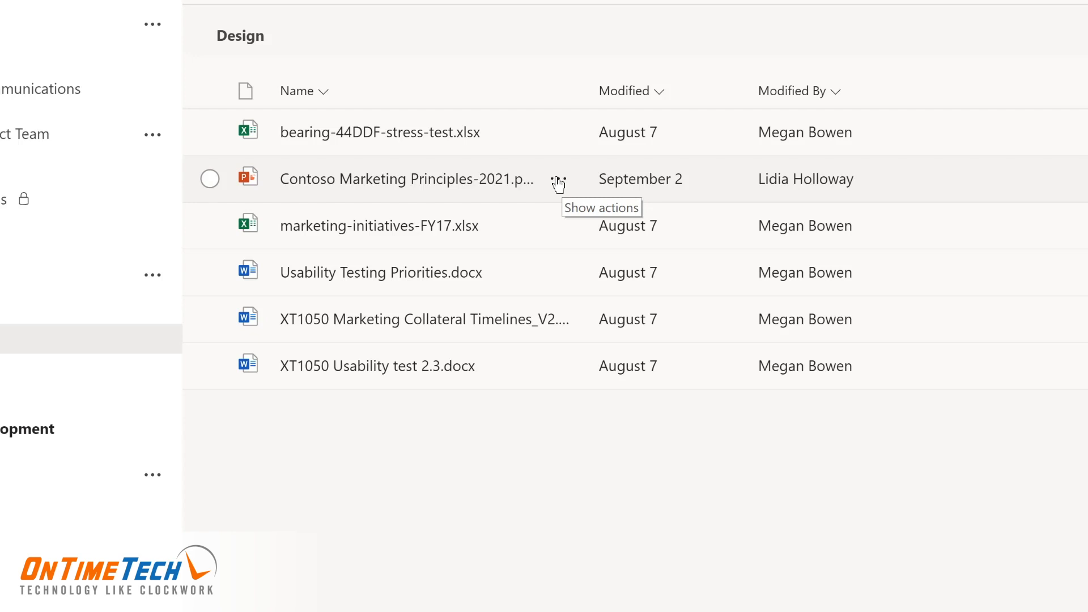
click(558, 180)
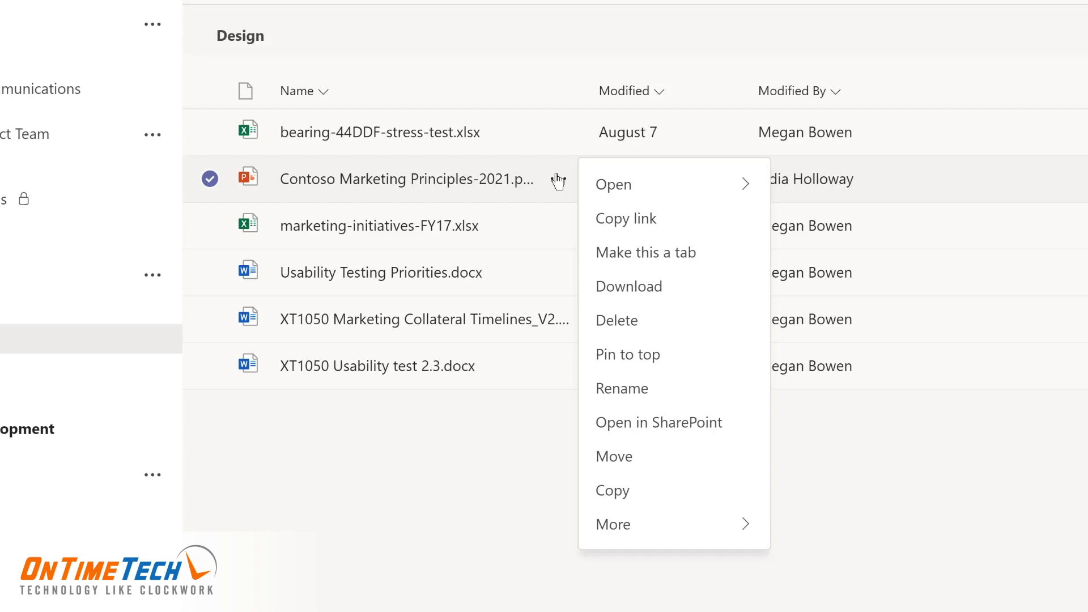
click(642, 253)
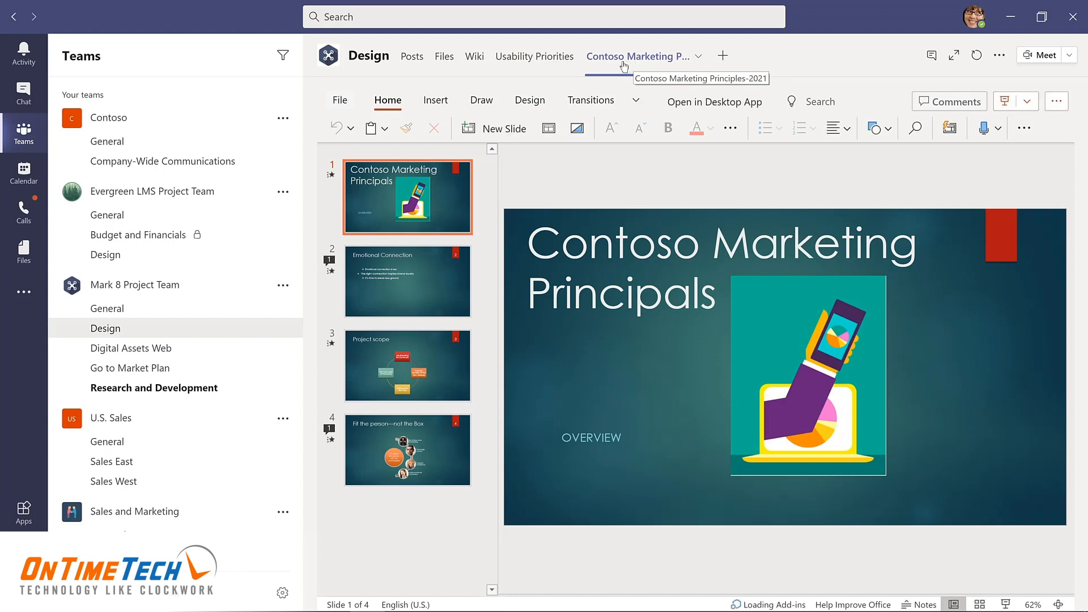
click(516, 56)
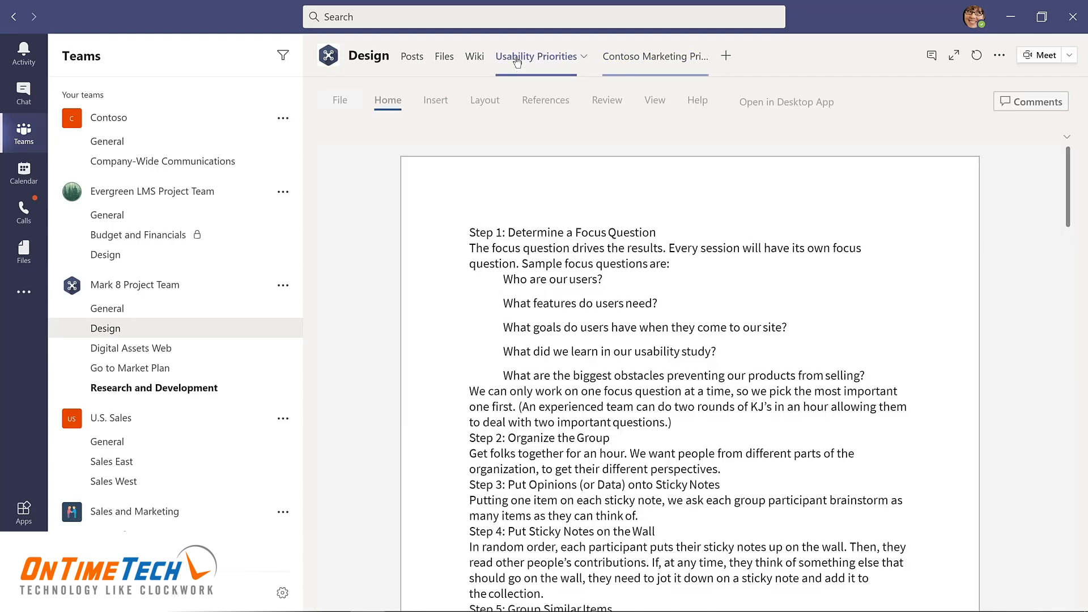
click(679, 63)
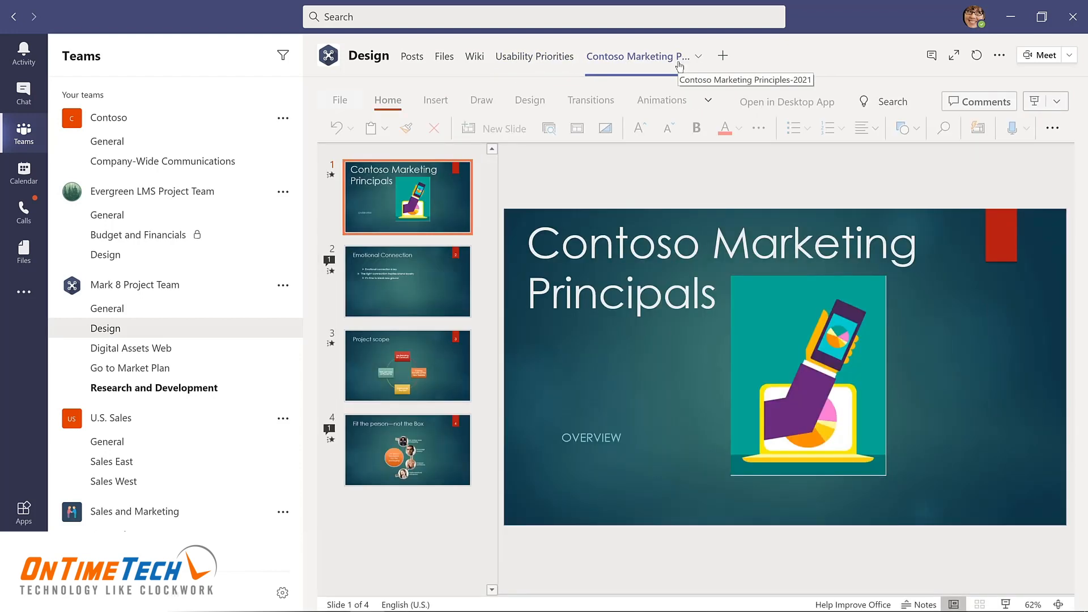
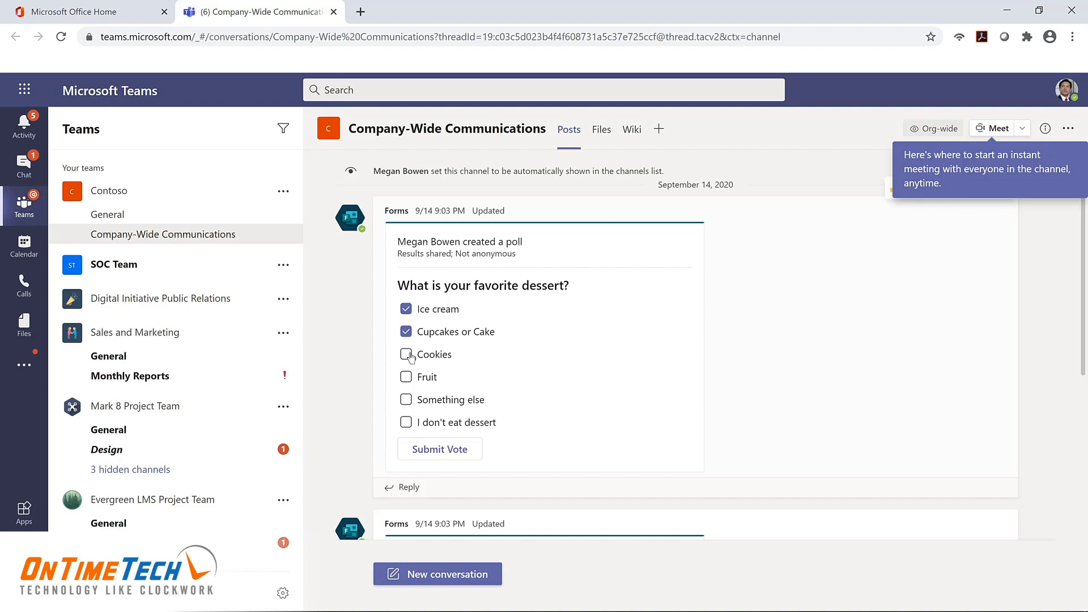
Add Cookies to the selected answers in the favorite dessert poll and submit the vote.
click(411, 355)
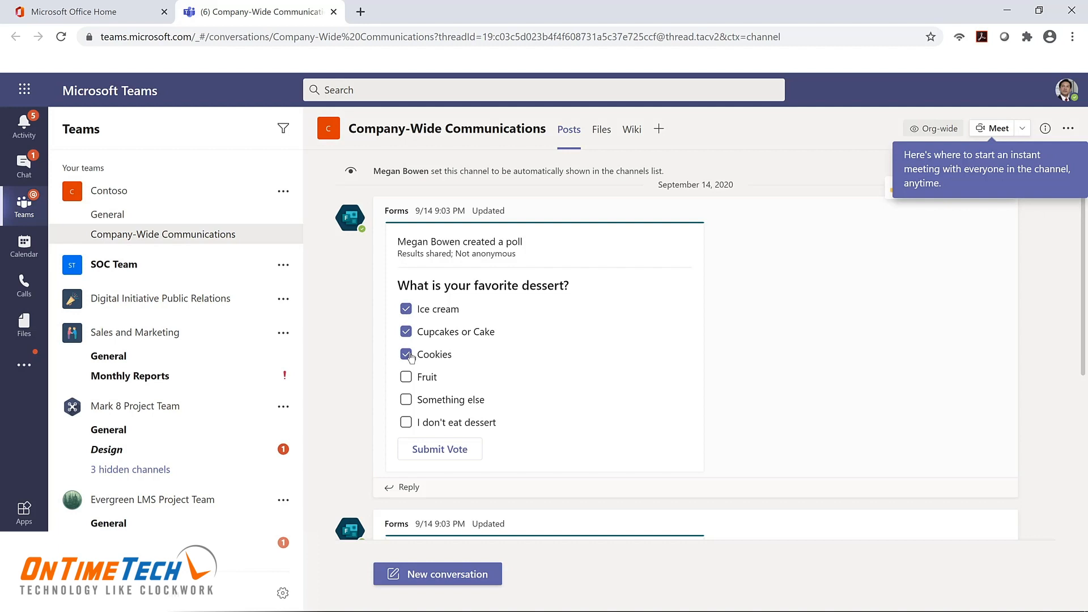
click(442, 450)
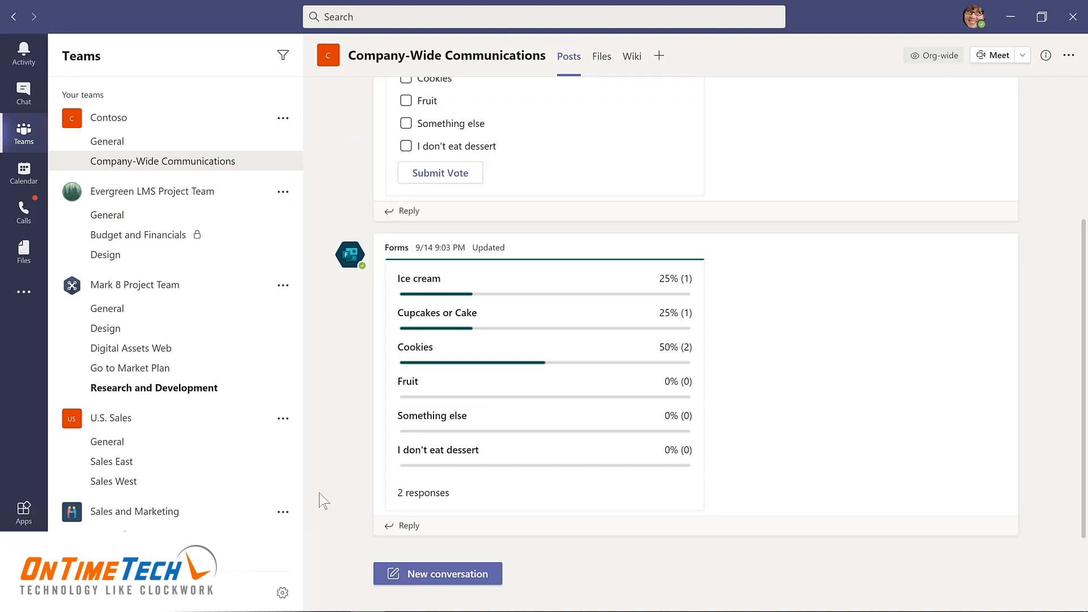
Start a Forms poll in the Company-Wide Communications channel with the question "How much do you like Microsoft Teams?".
click(441, 573)
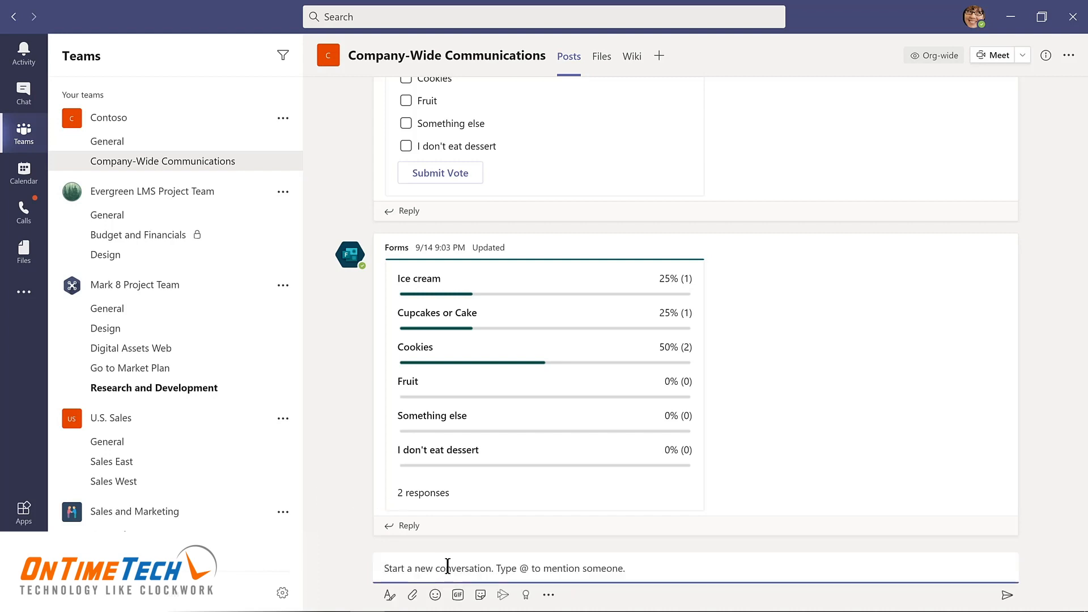
click(548, 595)
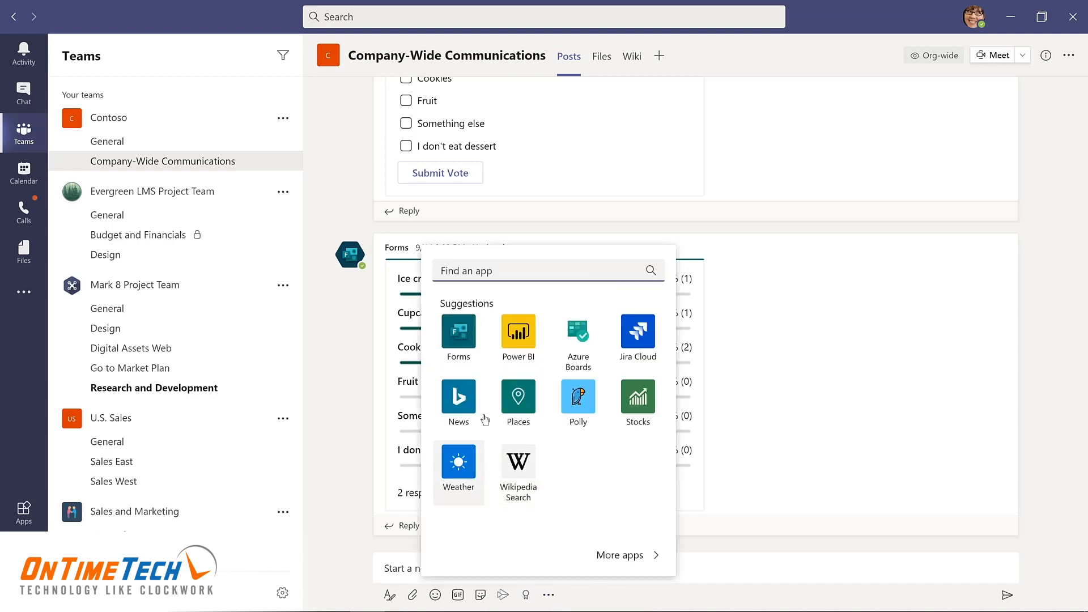
click(460, 336)
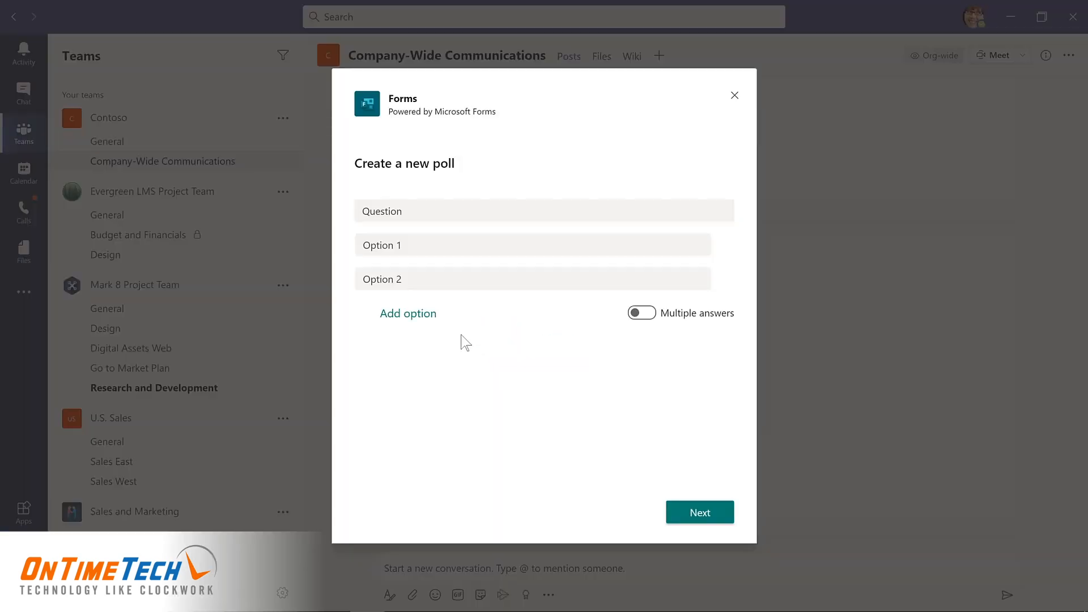
click(416, 211)
double_click(416, 210)
text(Ho)
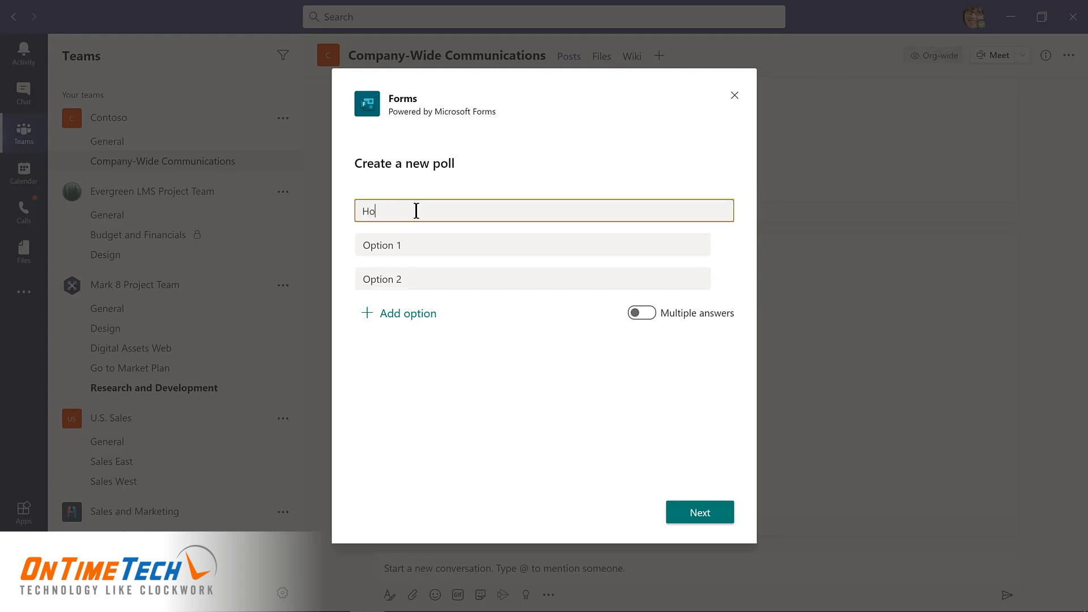
text(w much do you like Microsoft Teams?)
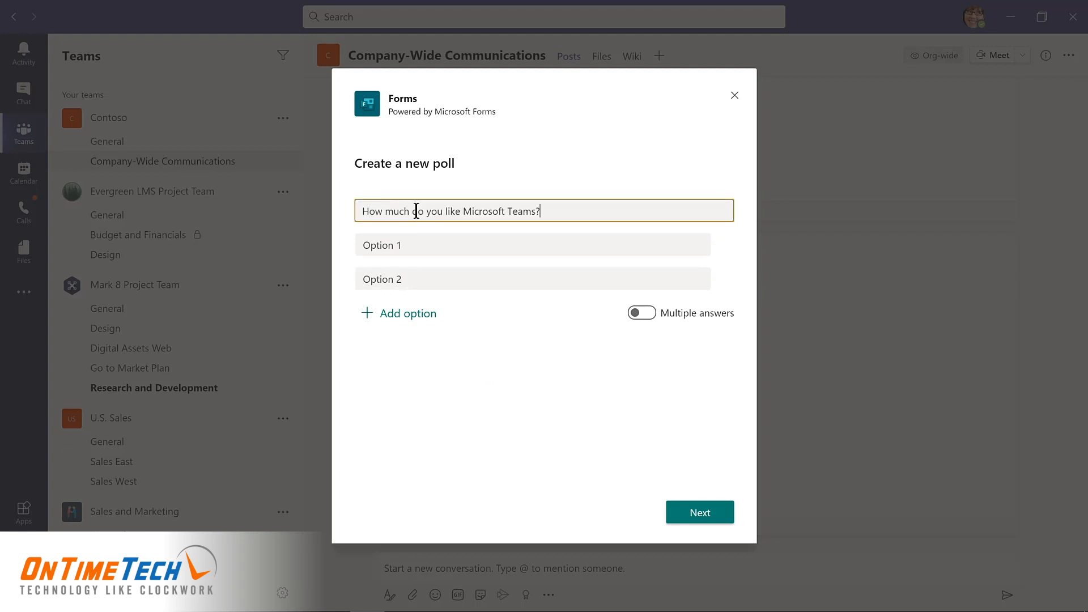
Fill in the poll's first two options as "Teams is amazing!" and "Such a big time saver!".
key(Tab)
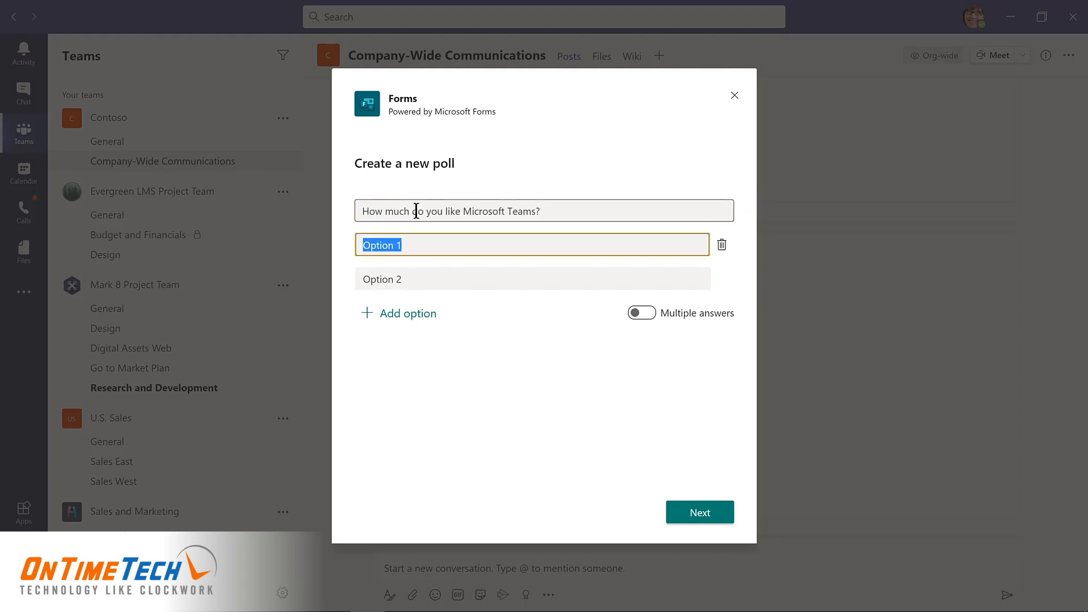
text(Teams is amazing!)
key(Tab)
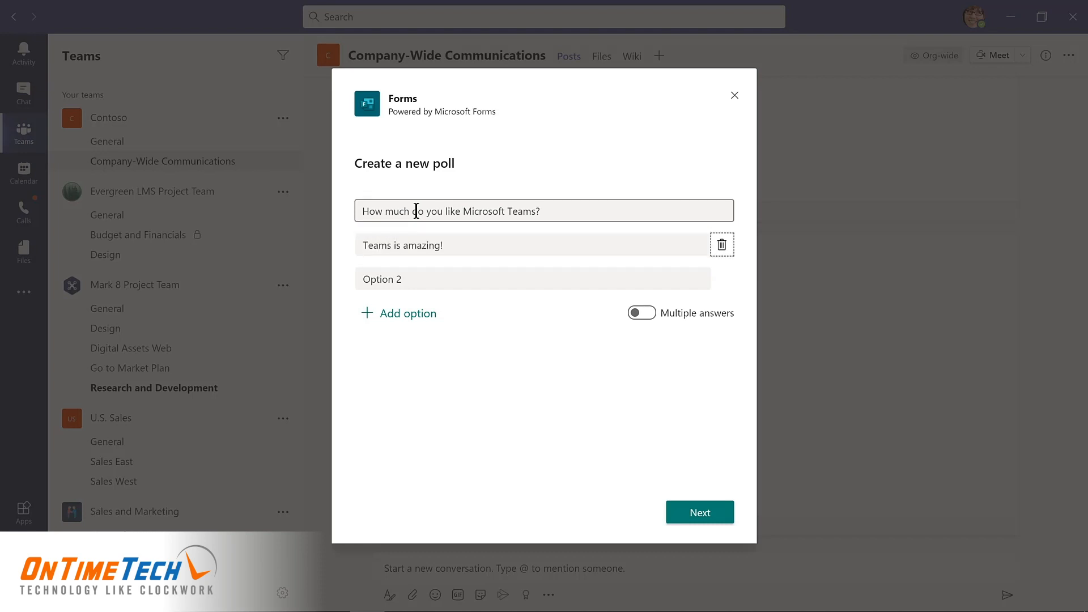
key(Tab)
text(Such a big time saver!)
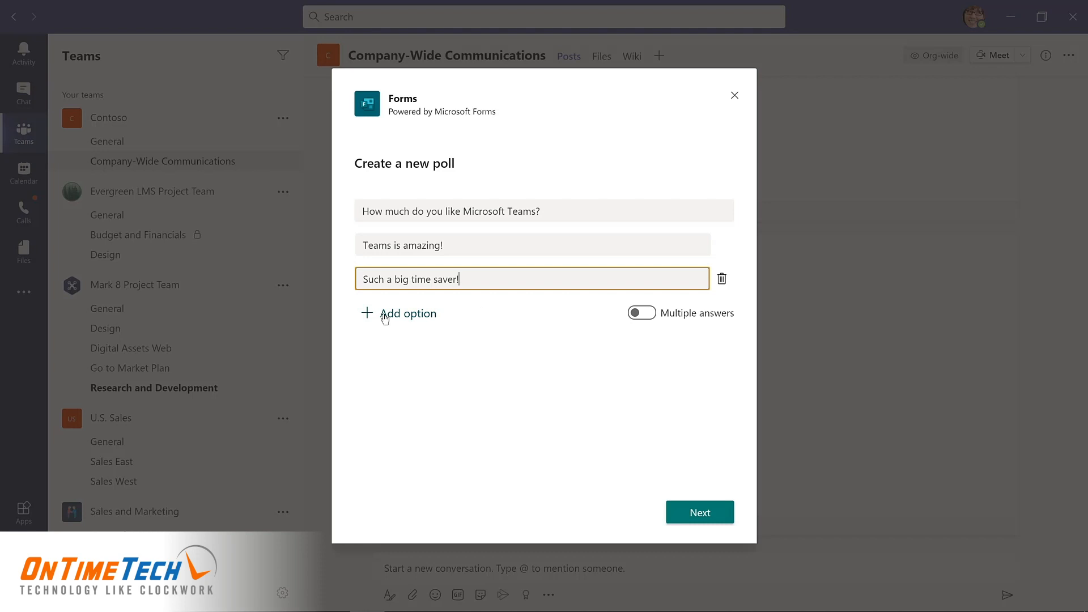
Send the Microsoft Teams poll to the channel and reply to it with a Contoso team mention and "Please complete this poll by Friday!".
click(691, 515)
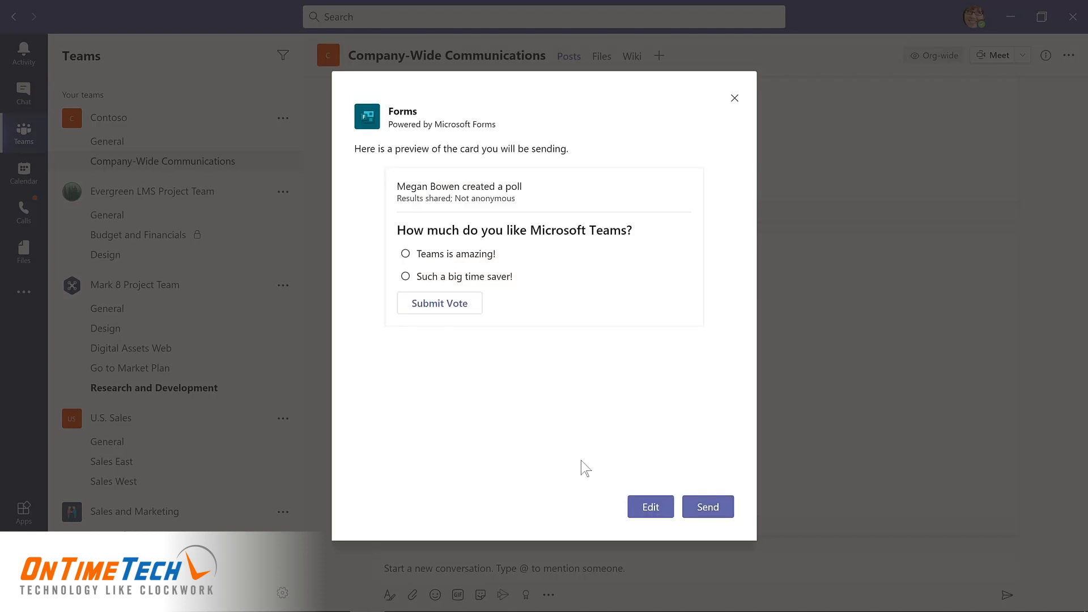
click(709, 513)
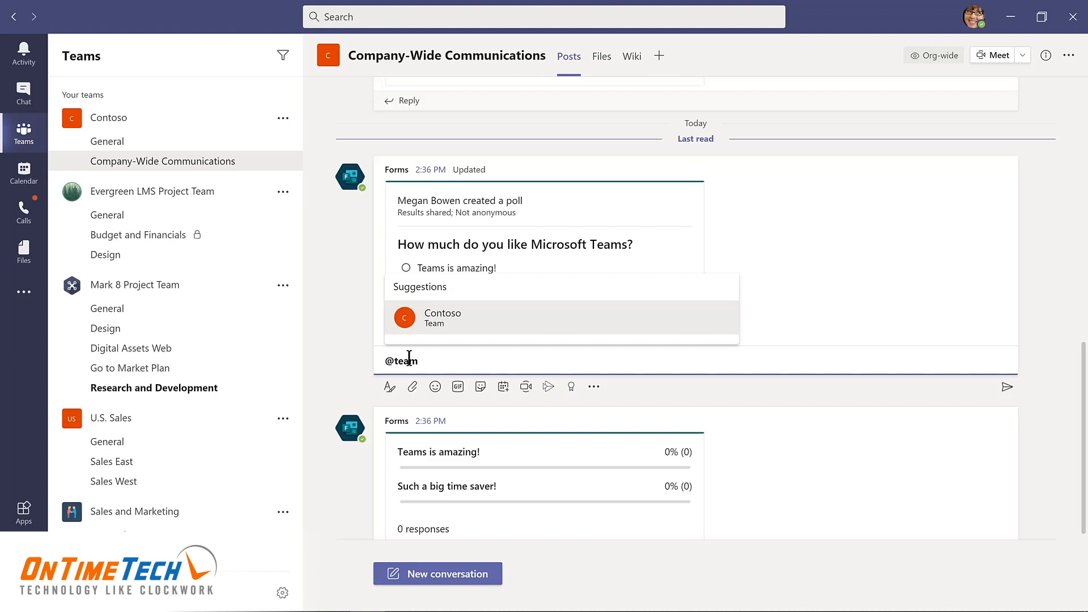
key(Return)
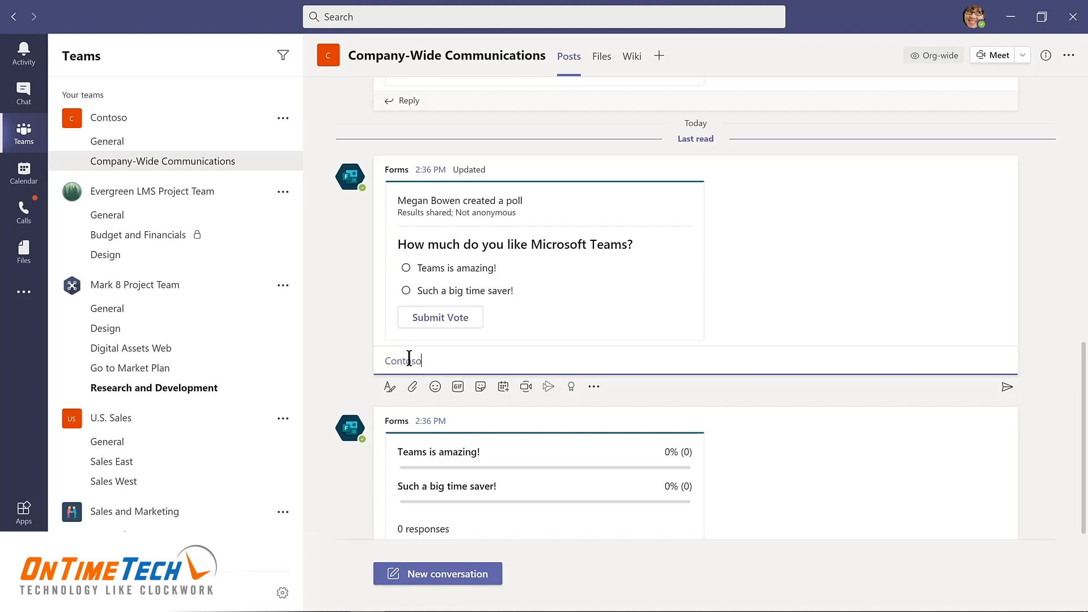
text(Please complete this poll by Friday!)
key(Return)
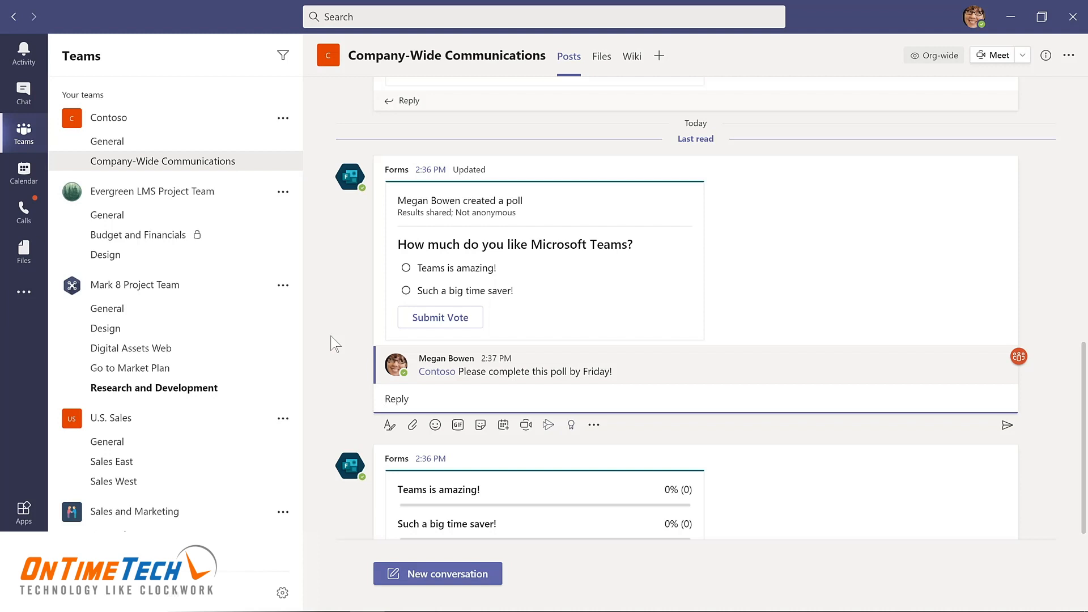
Apply the Dark theme in the general settings and close the settings.
click(975, 19)
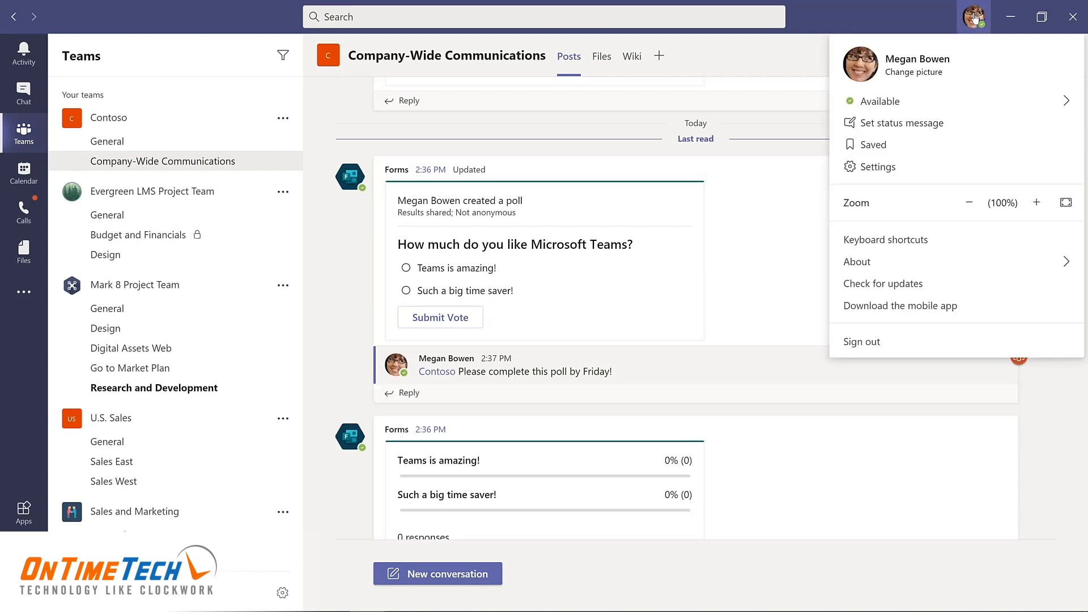
click(878, 167)
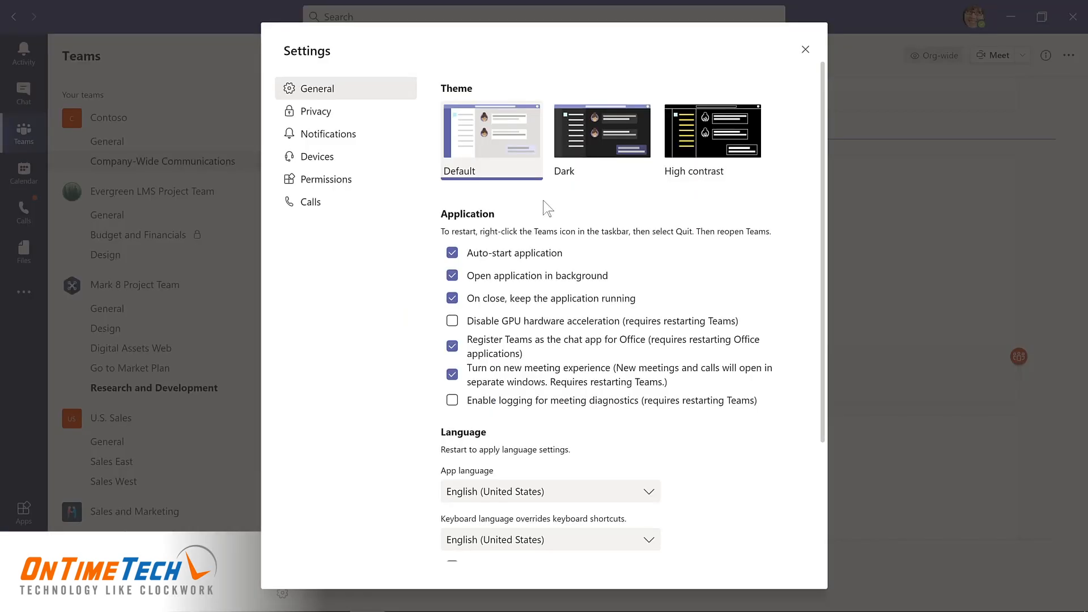
click(602, 131)
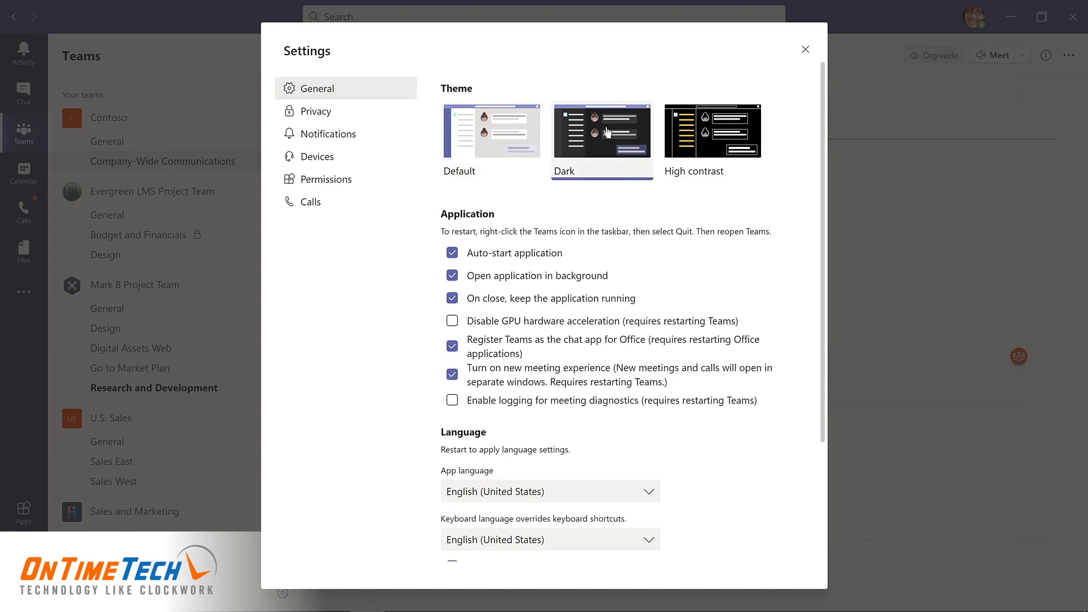
click(805, 50)
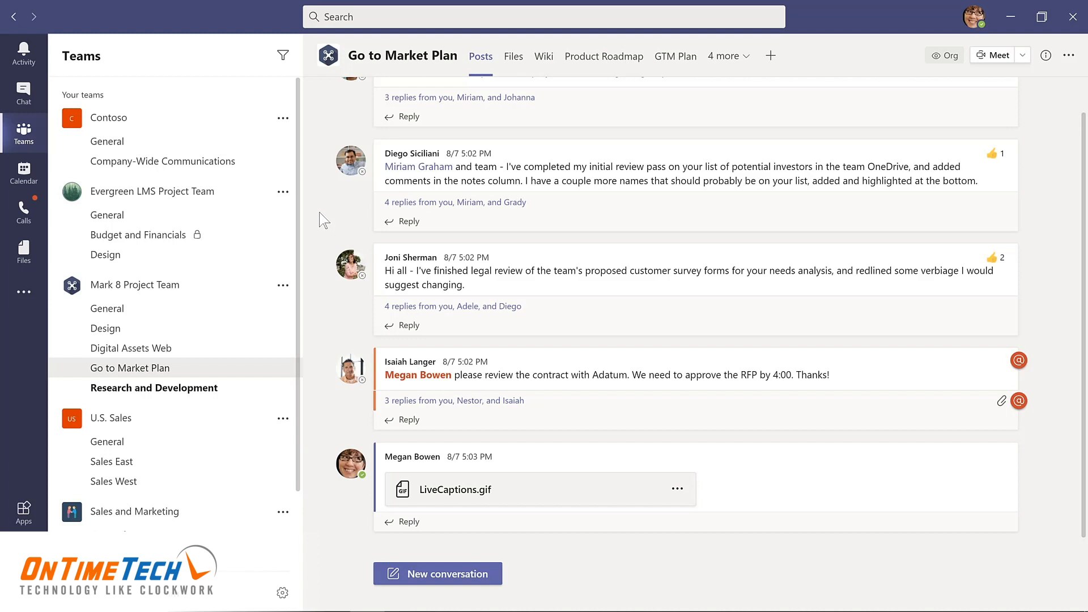
Save the posts about the potential investors list and the legal review of the survey forms in the Go to Market Plan channel.
mouse_move(779, 166)
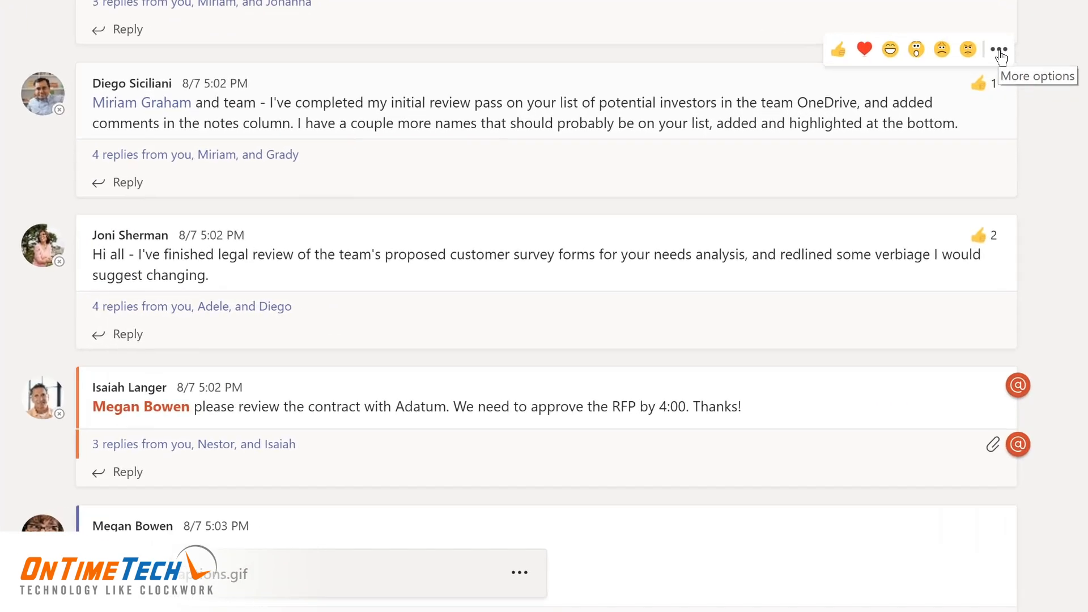
click(1006, 132)
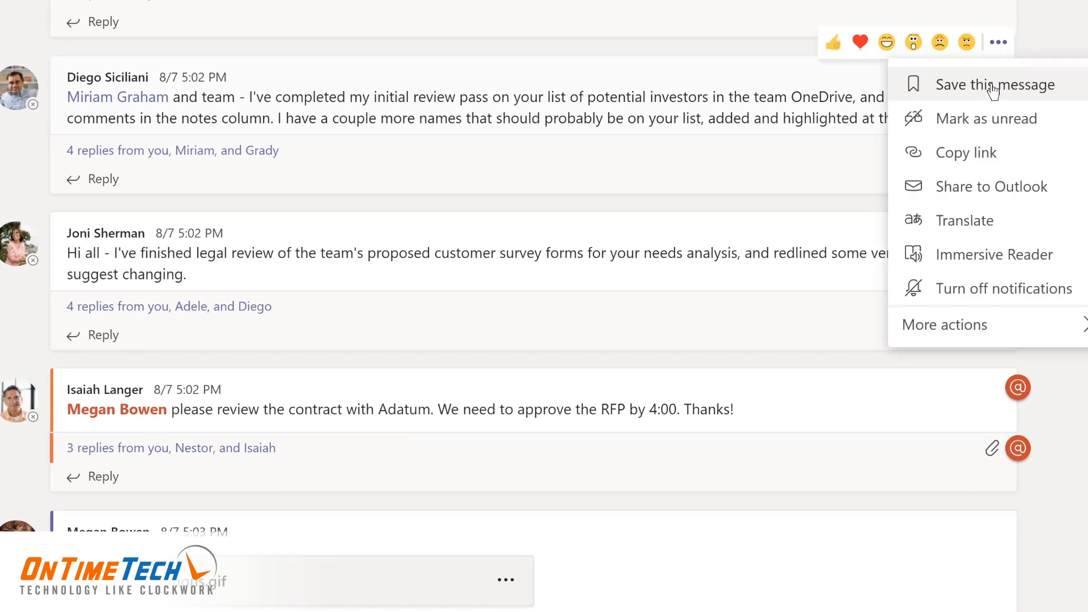
click(993, 90)
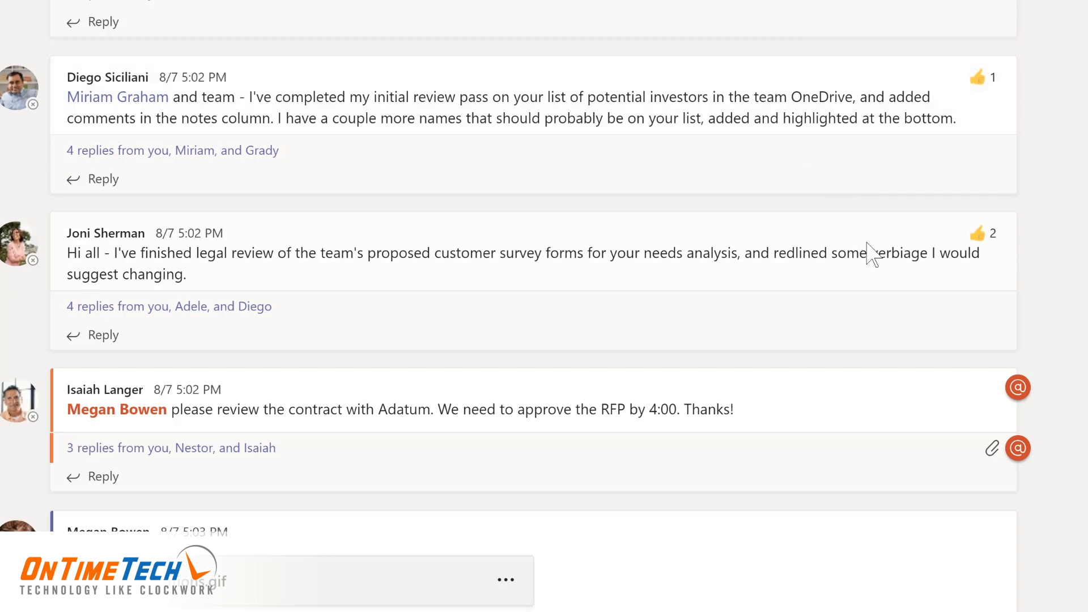
mouse_move(867, 249)
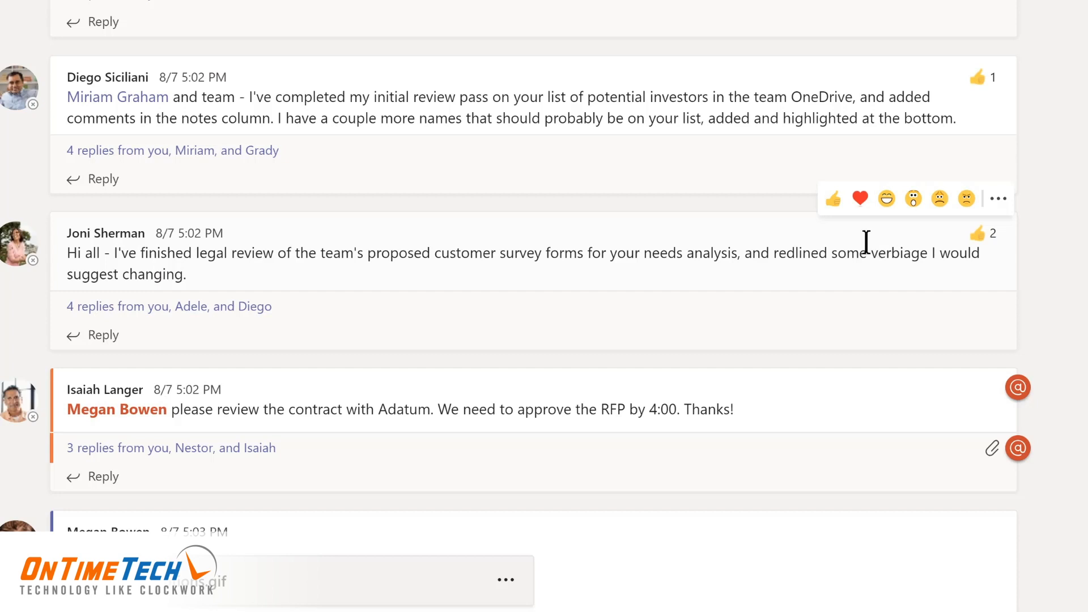
click(998, 200)
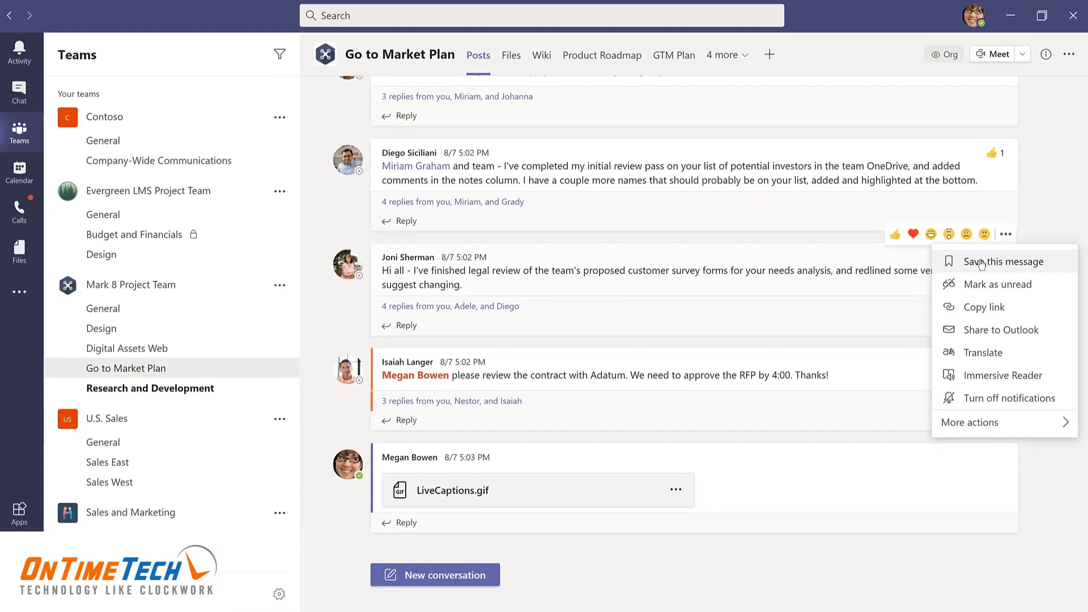
click(980, 262)
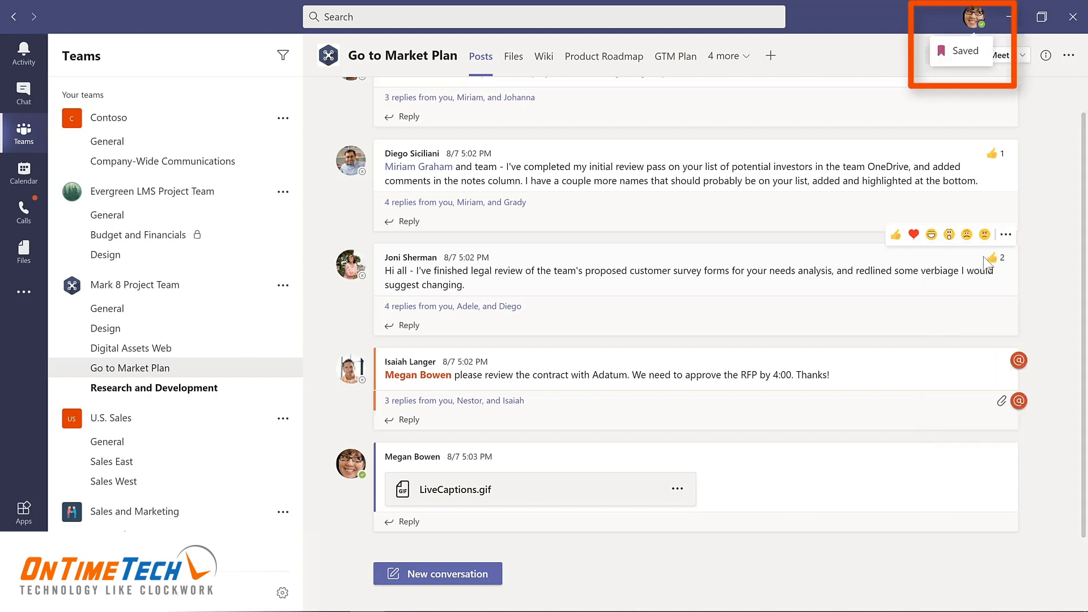
mouse_move(985, 260)
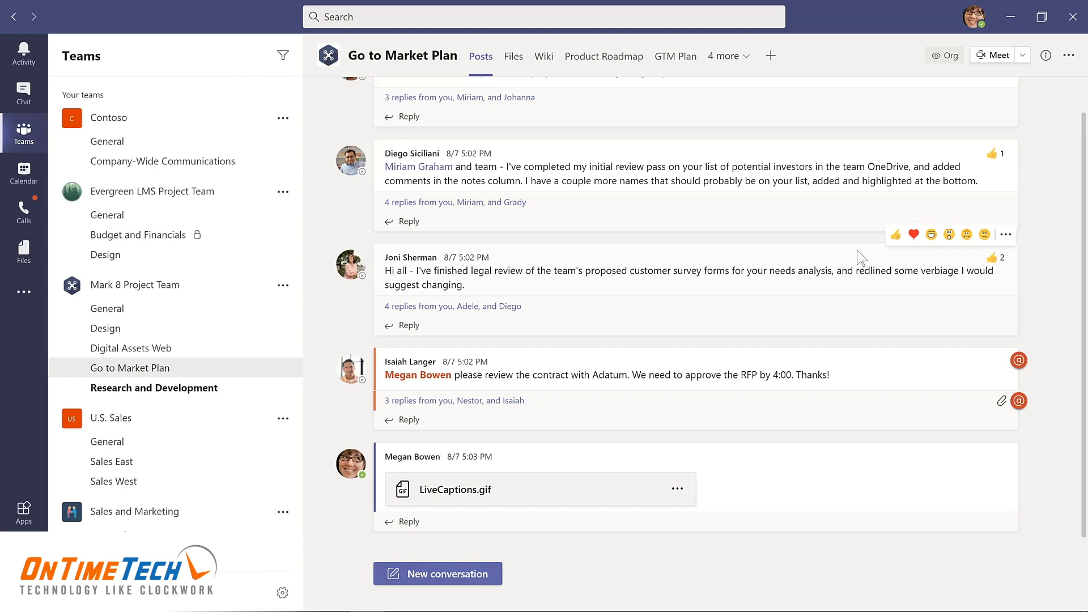
Open the saved messages list from the profile options and view the saved post about potential investors.
click(975, 18)
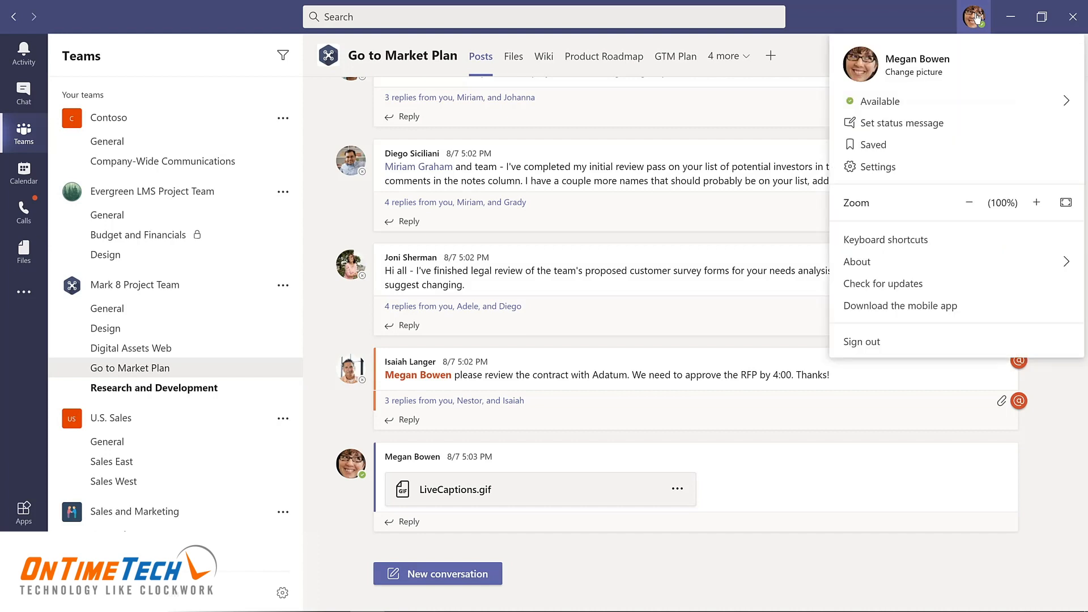
click(875, 146)
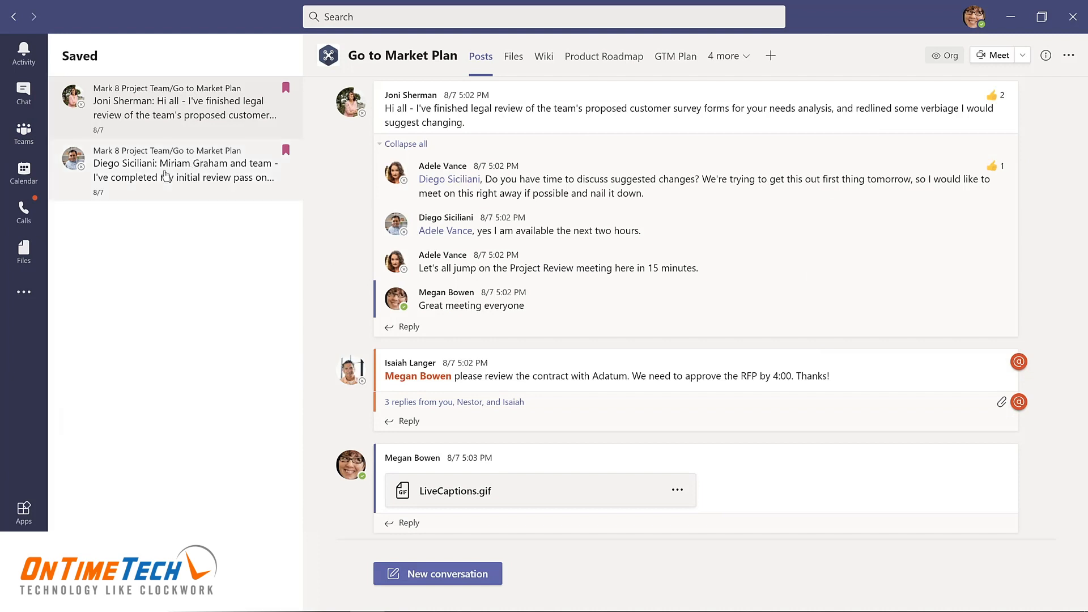
click(165, 175)
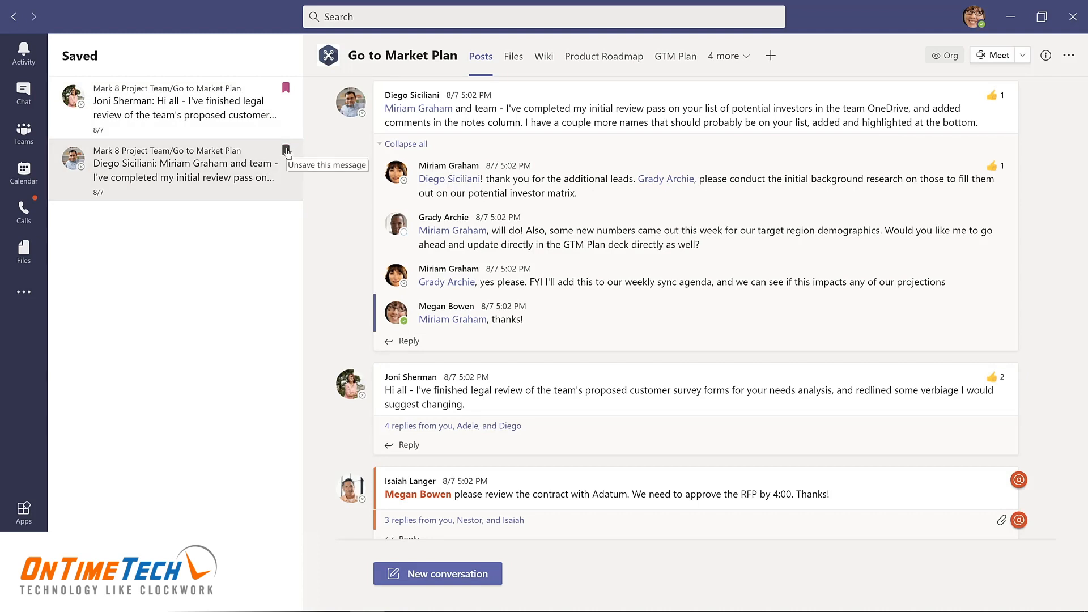
click(286, 150)
From the Evergreen Design channel, open the saved messages with the /saved command and unsave the potential investors post.
click(115, 257)
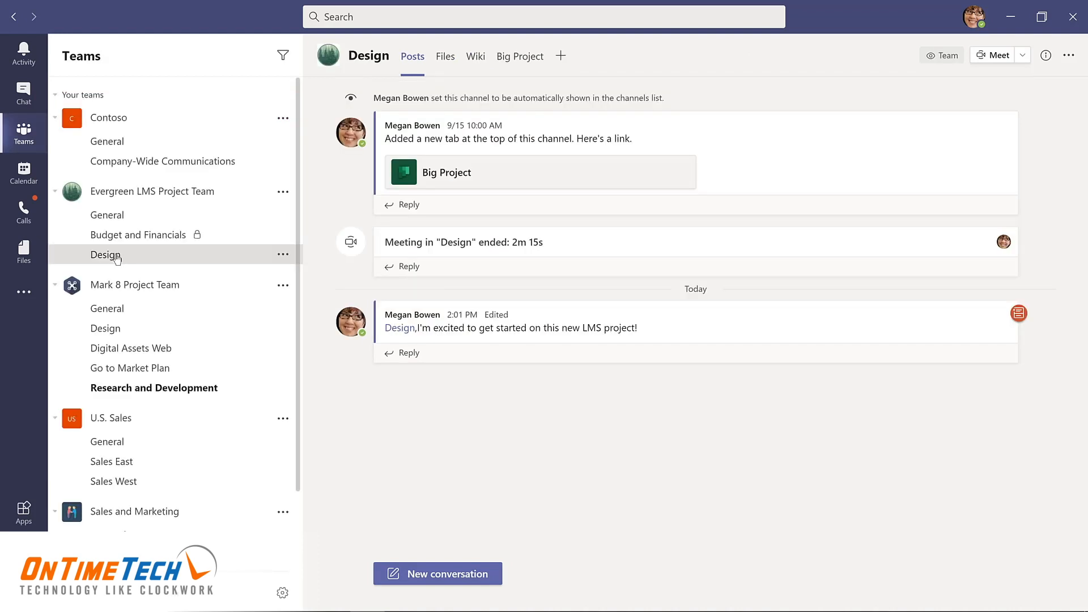
click(383, 15)
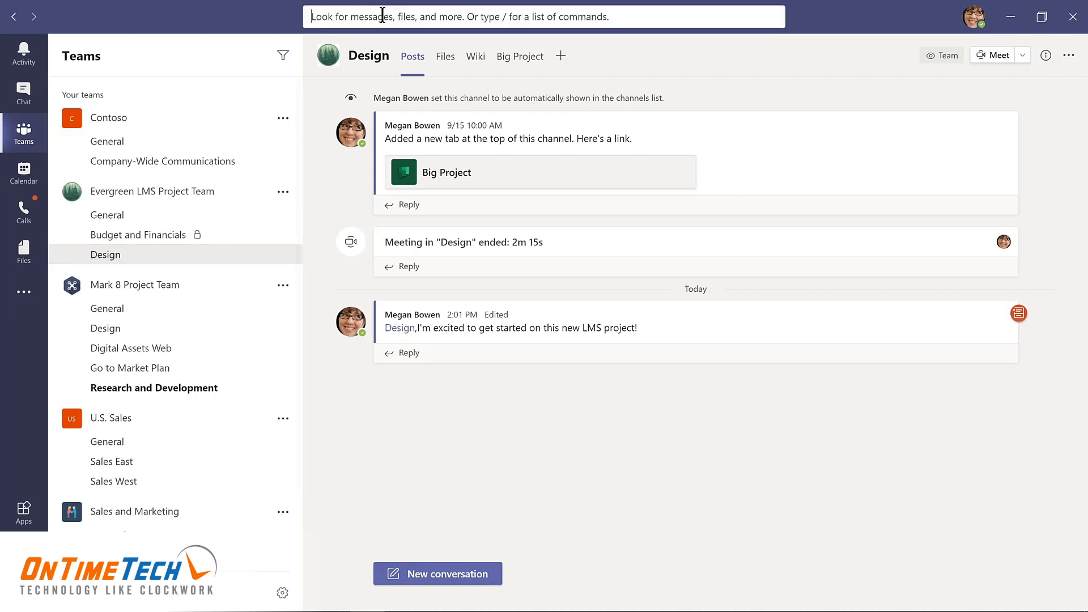
text(/saved)
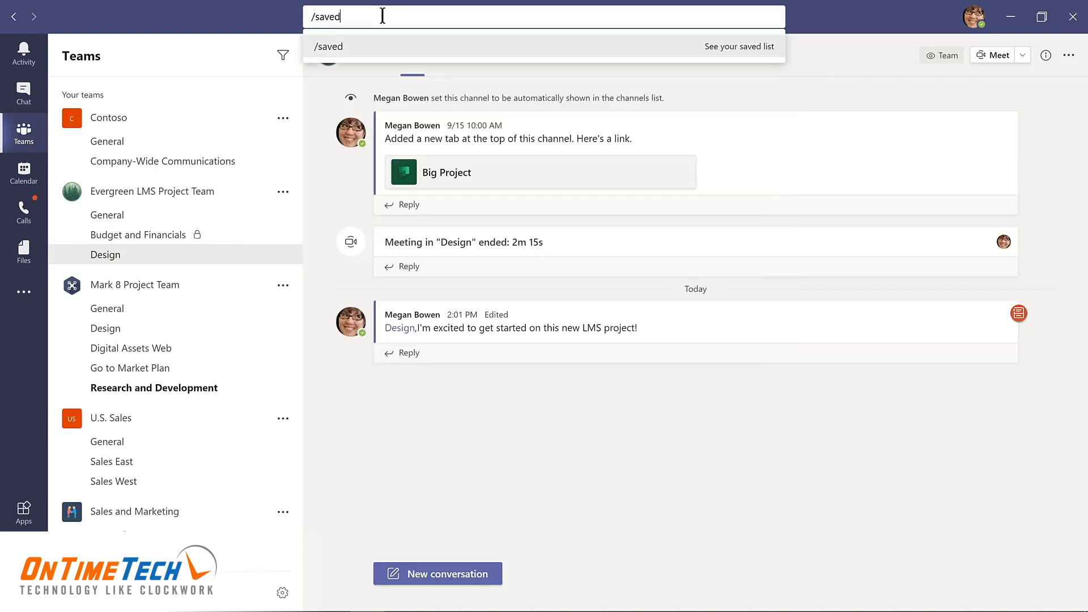
key(Return)
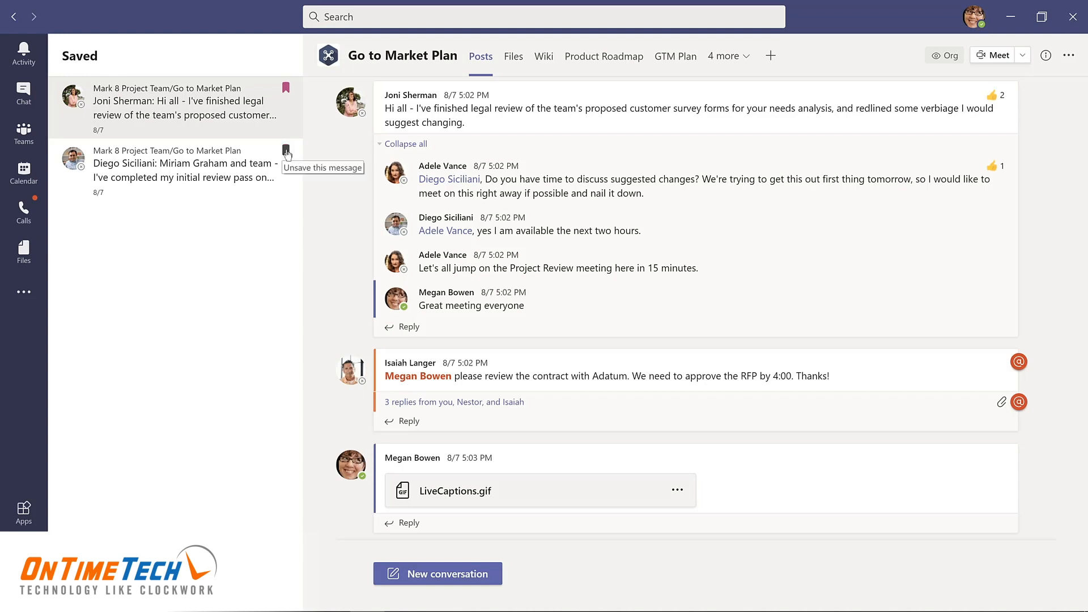
click(286, 150)
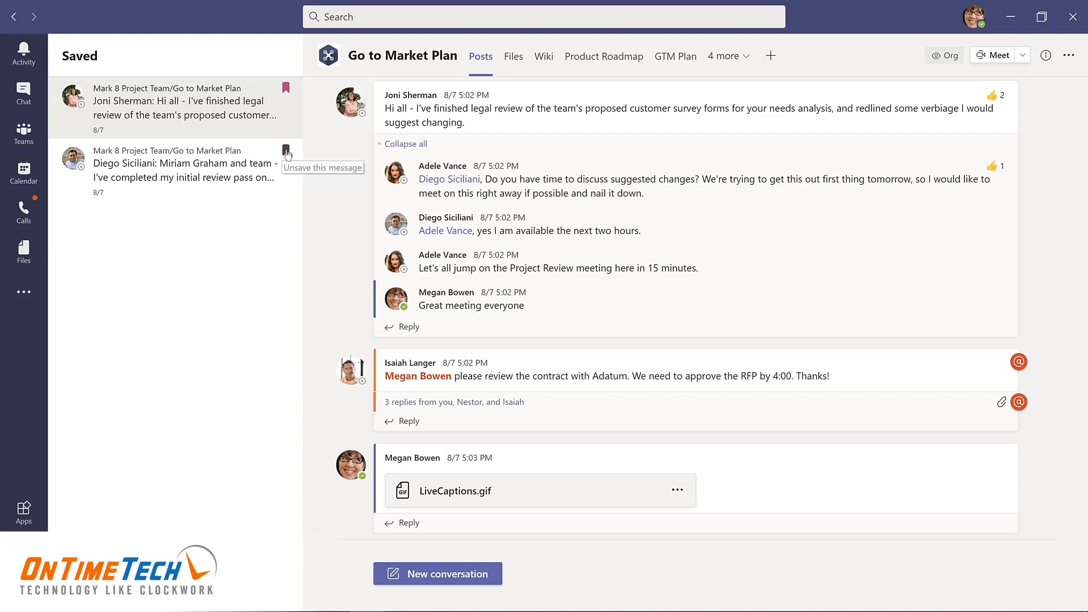
Save the post about reviewing the Adatum contract in the Go to Market Plan channel, and unsave it again.
click(37, 137)
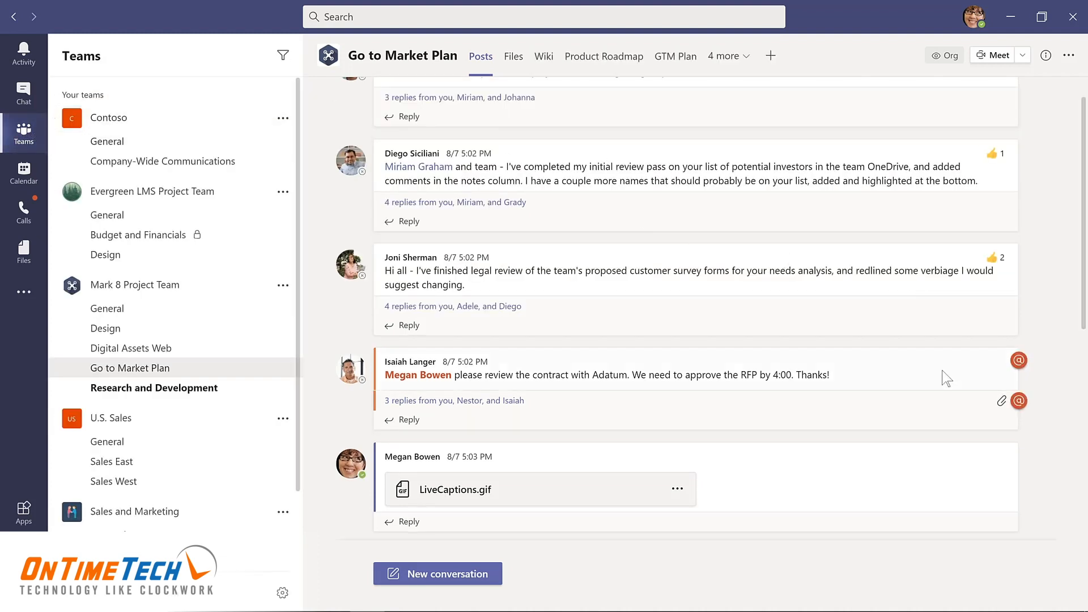
mouse_move(936, 377)
click(1006, 339)
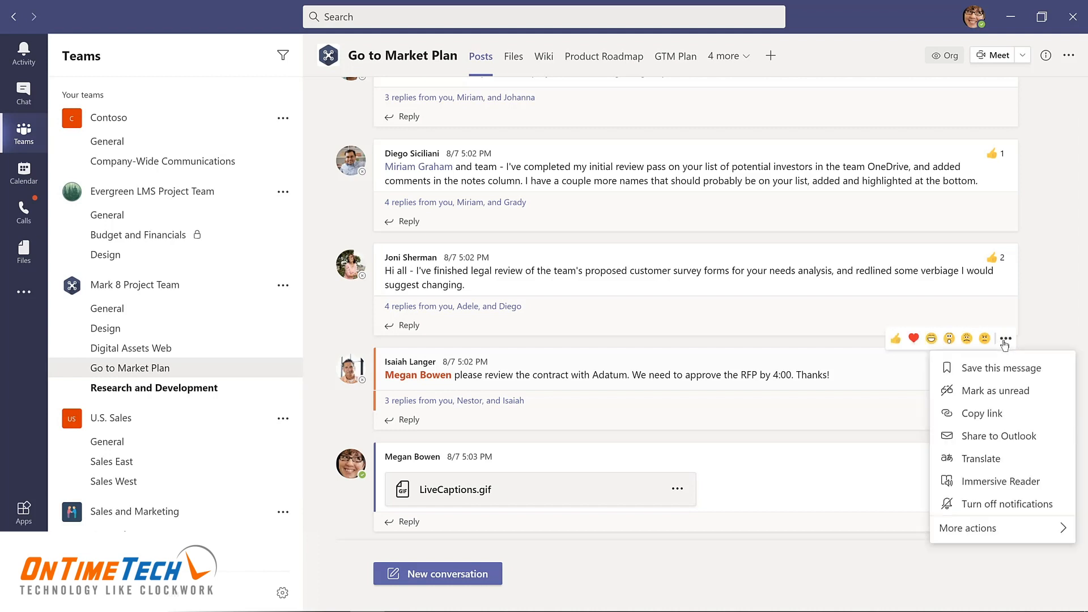
click(975, 368)
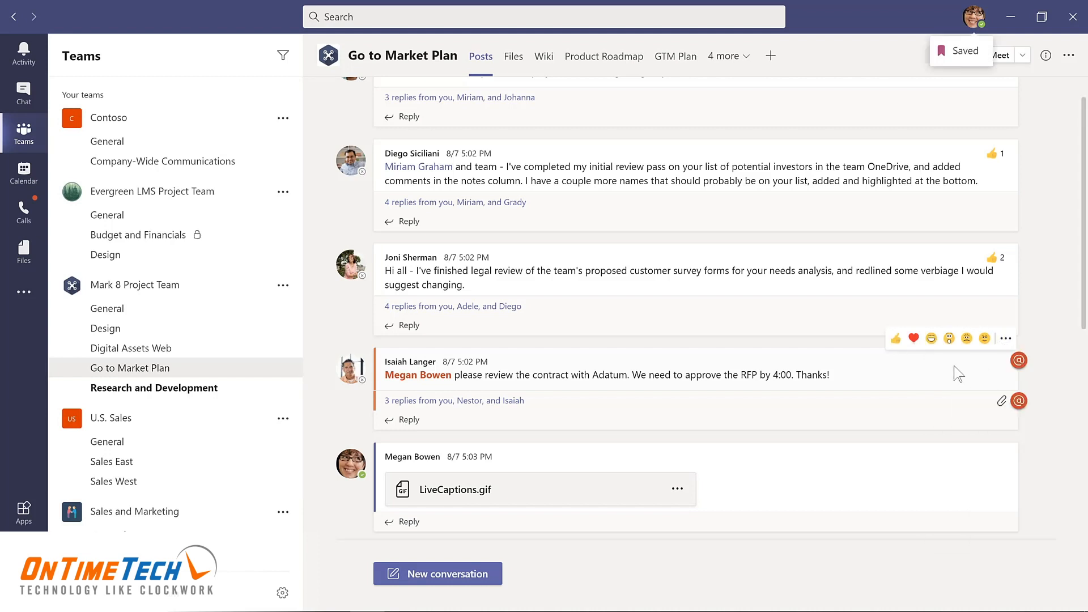
click(1007, 339)
click(994, 367)
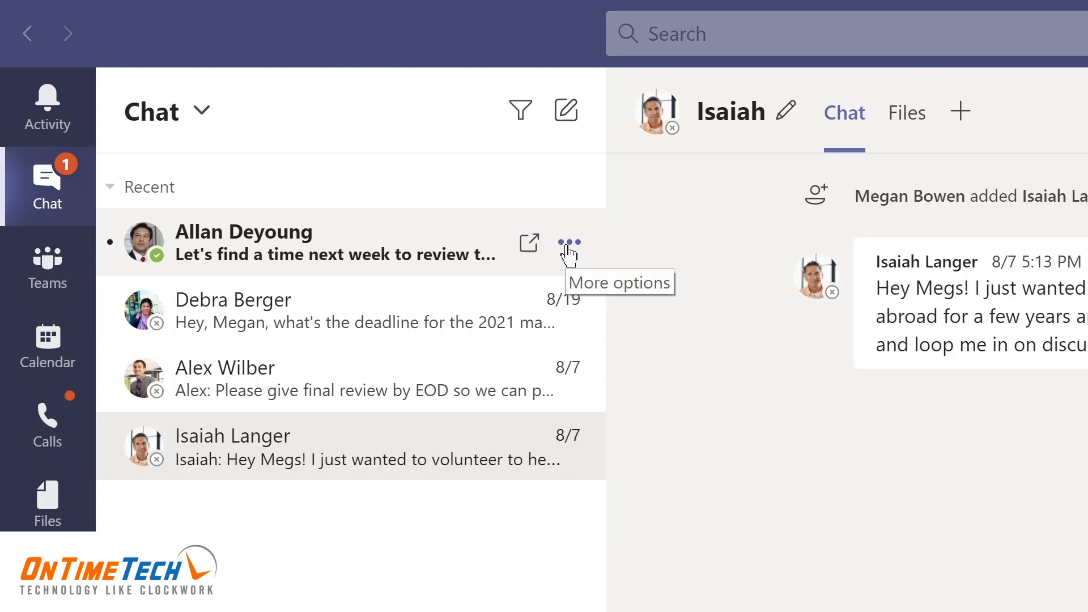
Pin the unread chat and the chat offering to volunteer, and place the volunteering chat first among the pinned chats.
click(569, 242)
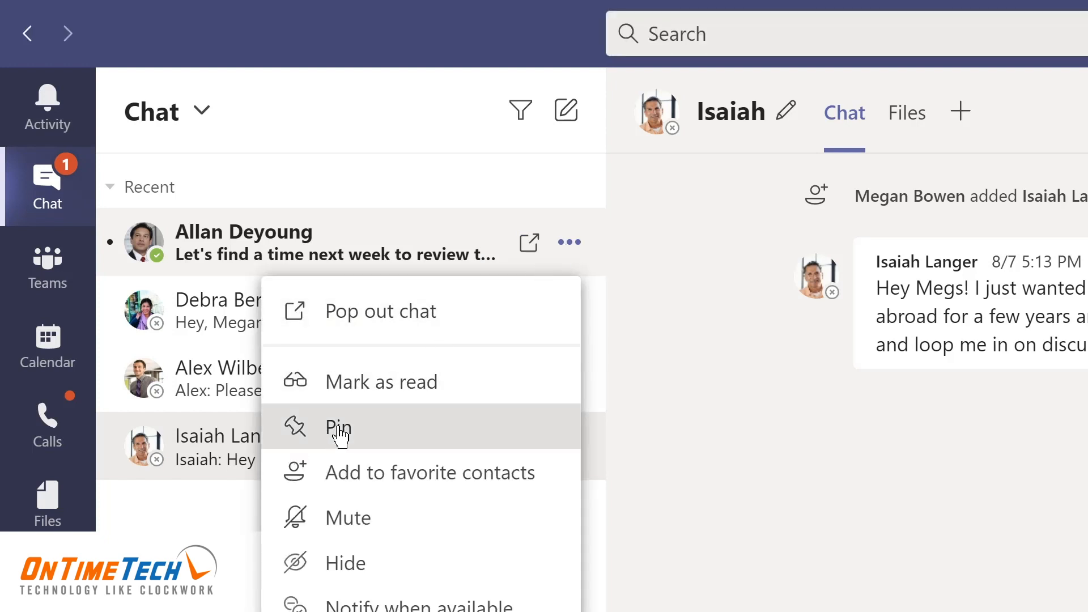
click(340, 430)
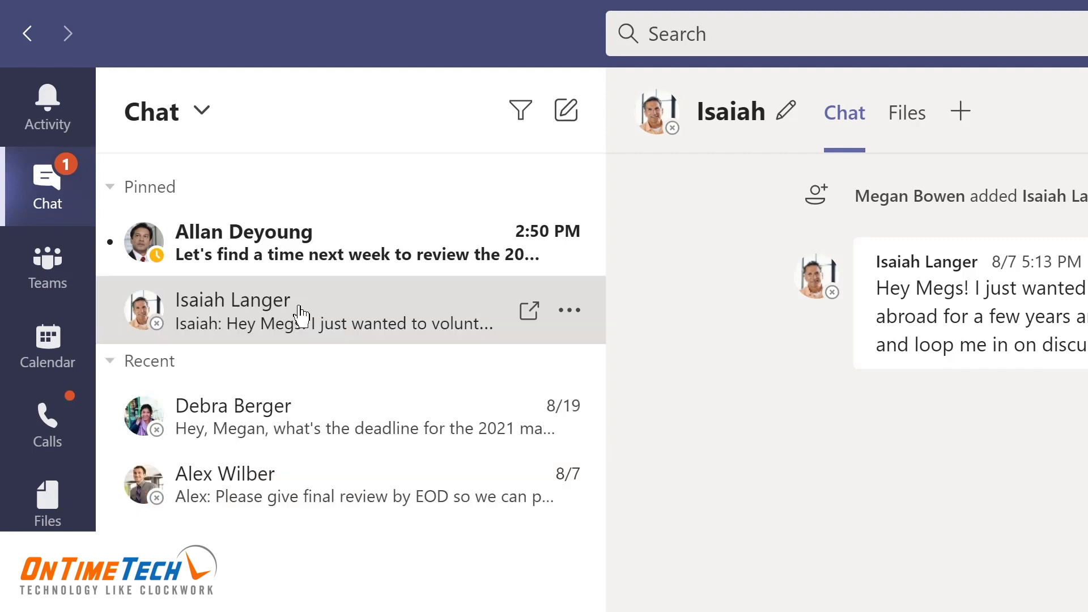
drag(297, 267, 304, 215)
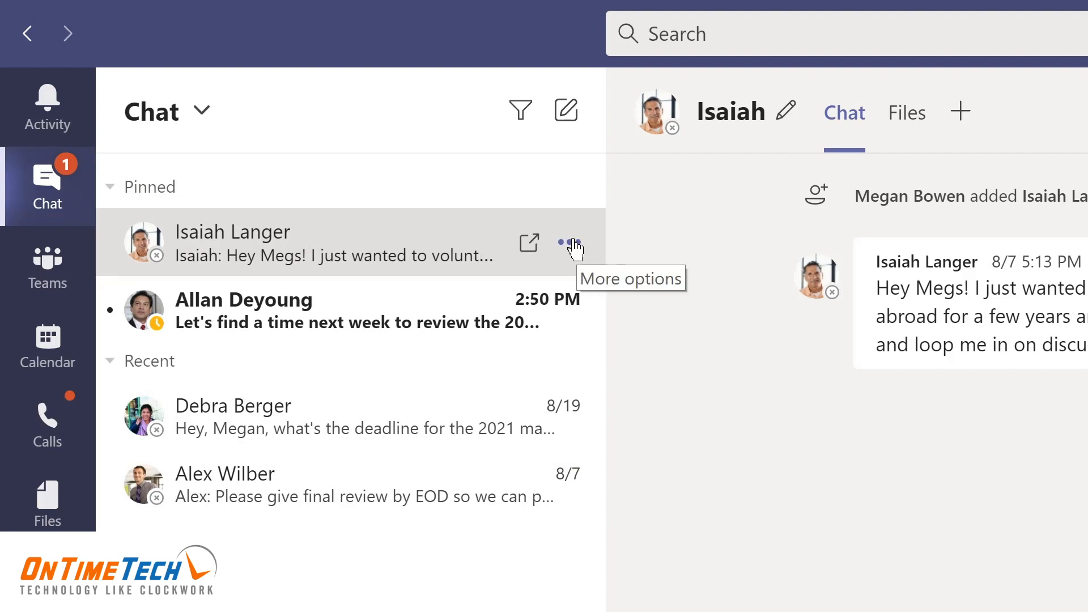
Unpin the chat offering to volunteer.
click(571, 242)
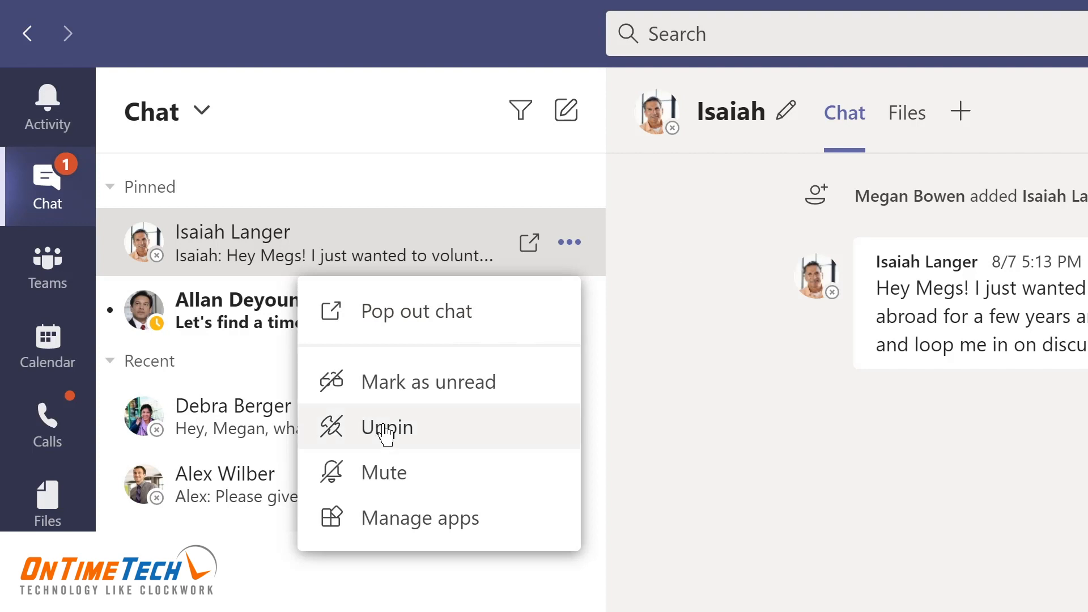
click(390, 430)
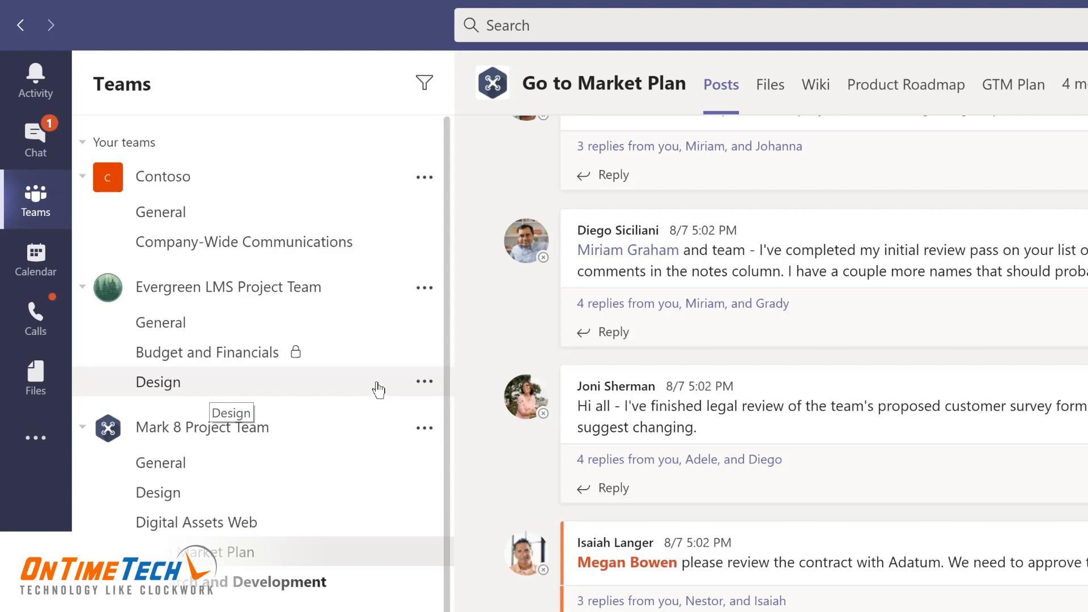
Pin the Evergreen LMS Project Team's Design channel and the Mark 8 Project Team's Digital Assets Web channel, placing Digital Assets Web first.
click(423, 383)
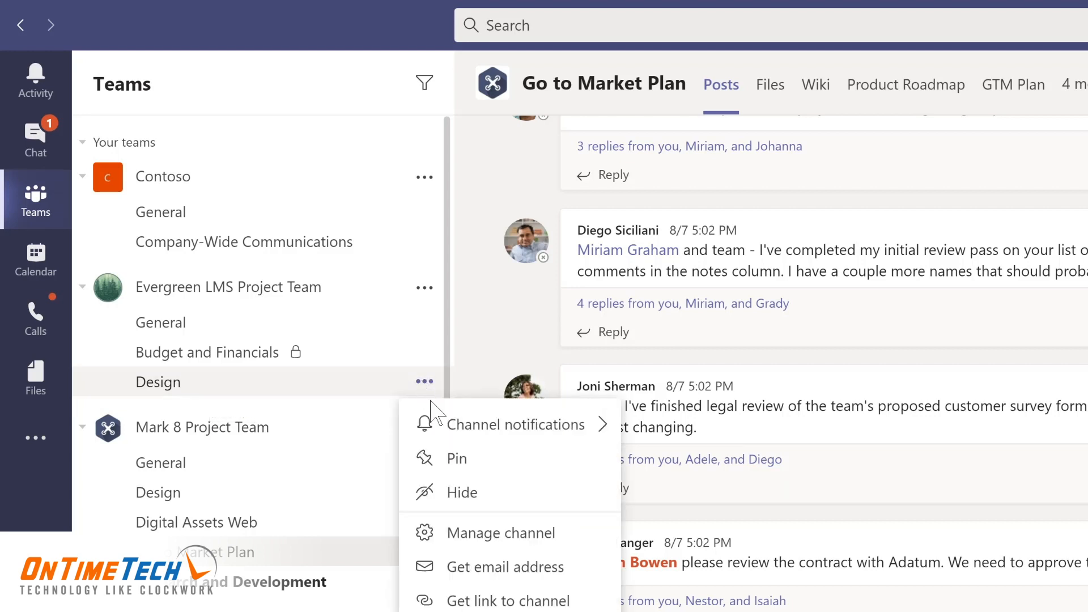
click(454, 462)
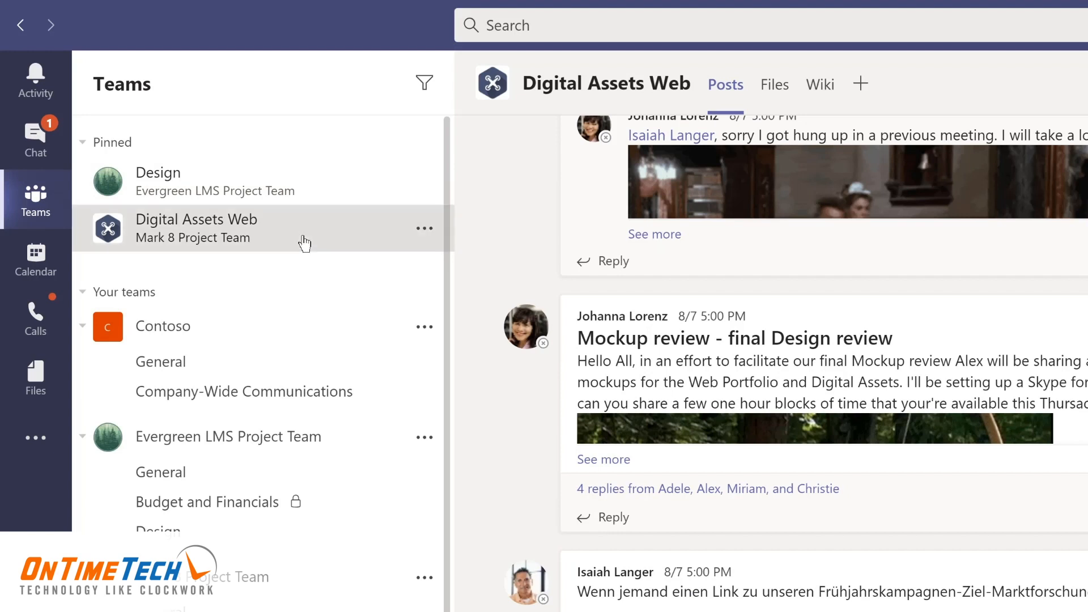
drag(304, 242, 306, 167)
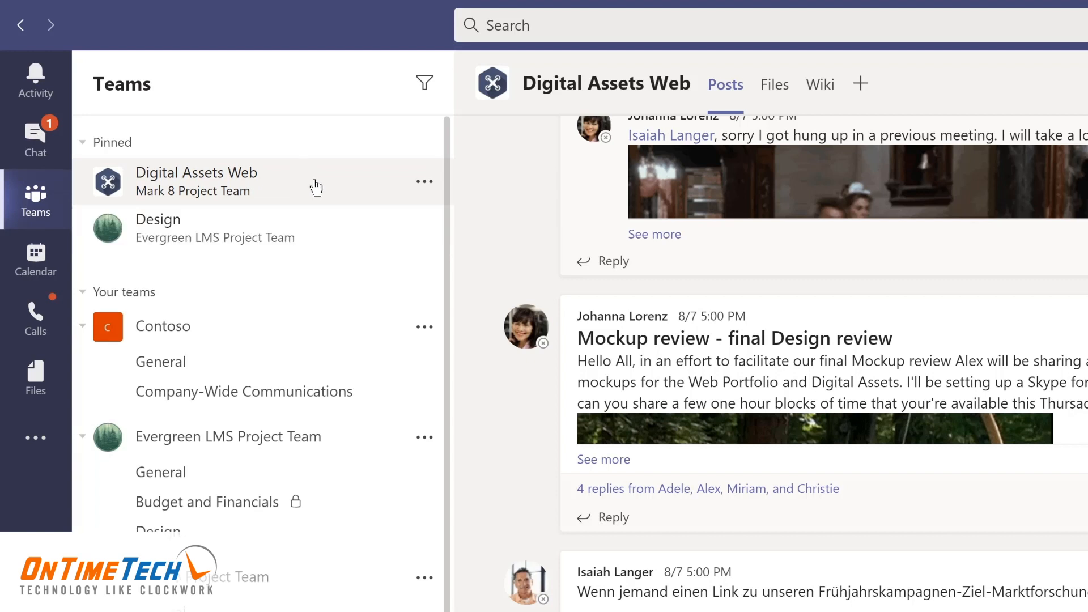
Unpin the Mark 8 Project Team's Digital Assets Web channel.
click(424, 183)
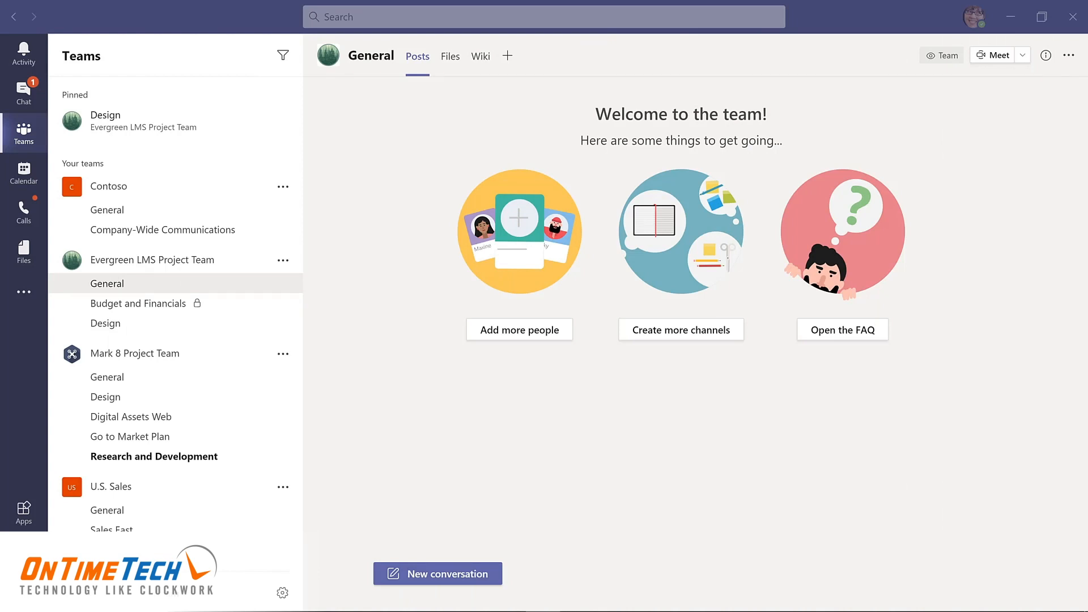
Start a formatted conversation in the Evergreen LMS Project Team's General channel with the subject "I'm excited to start planning our new LMS!".
click(389, 573)
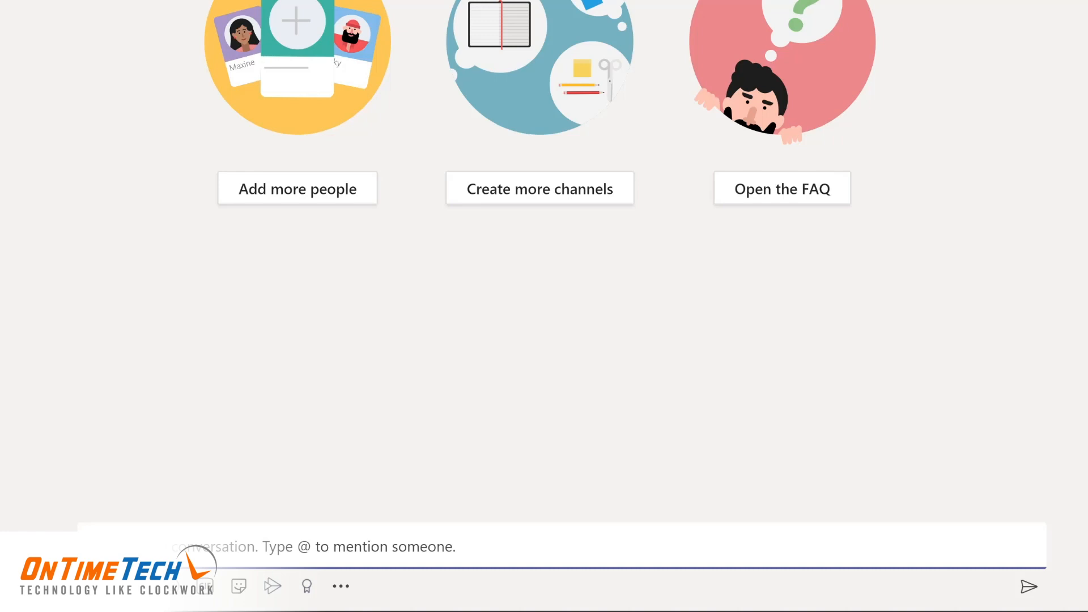
key(ctrl+shift+x)
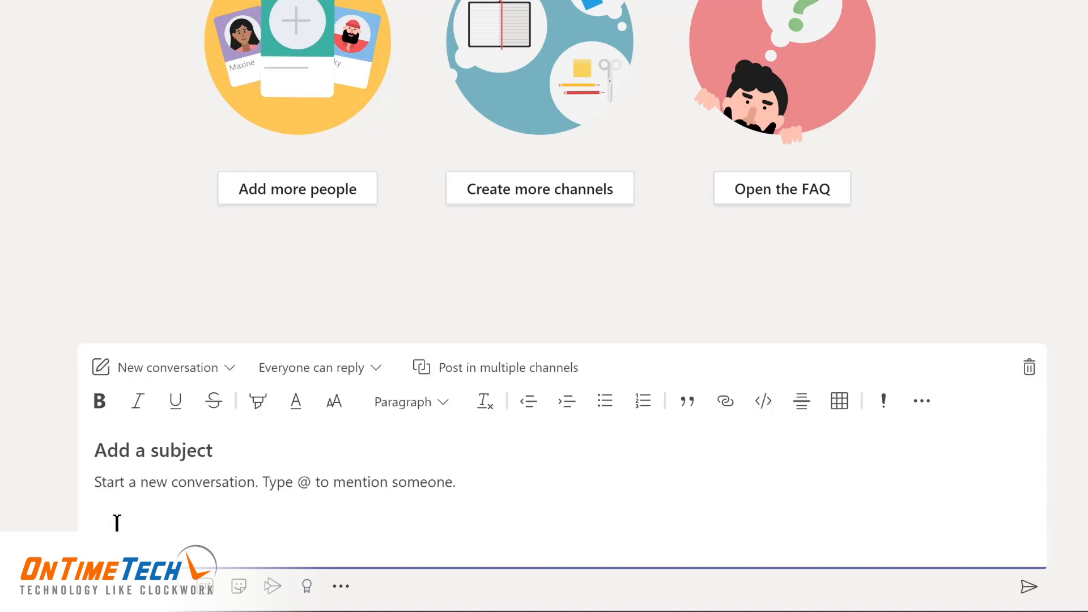
click(136, 451)
text(I'm)
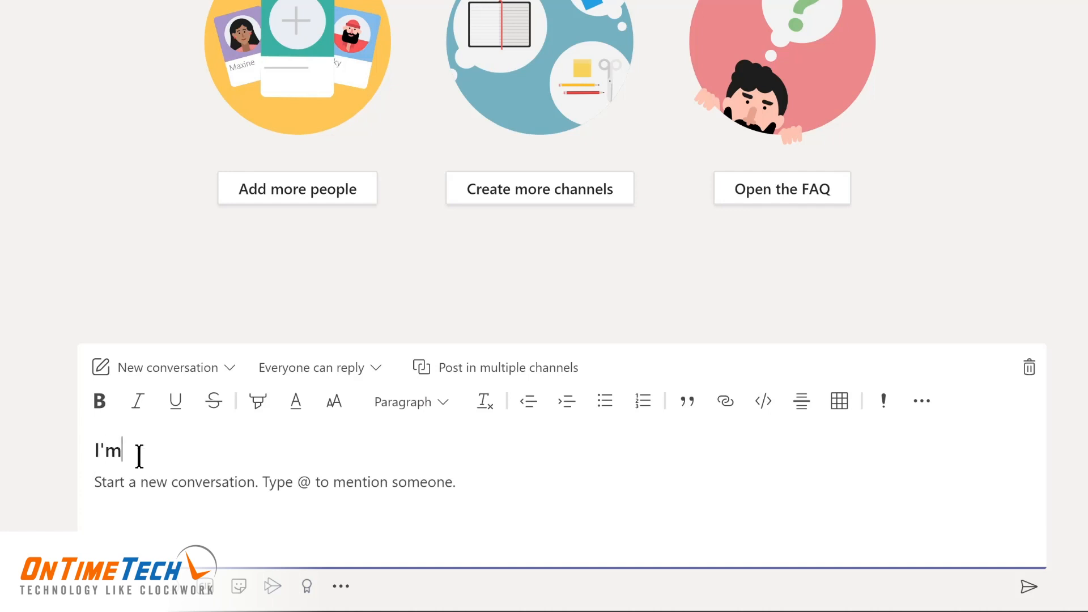
text( excited to start planning our new LMS!)
Write the message body "We'll be sharing details and actions in the Design channel", with Design as a channel mention.
click(162, 488)
text(We'll be sharing details and actions in the )
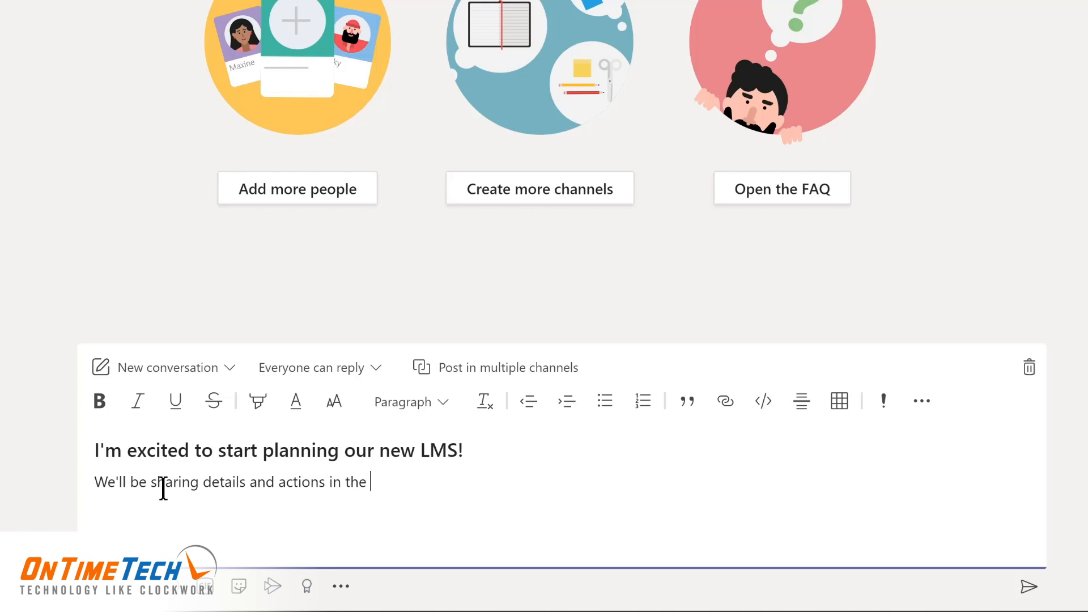
text(@Design)
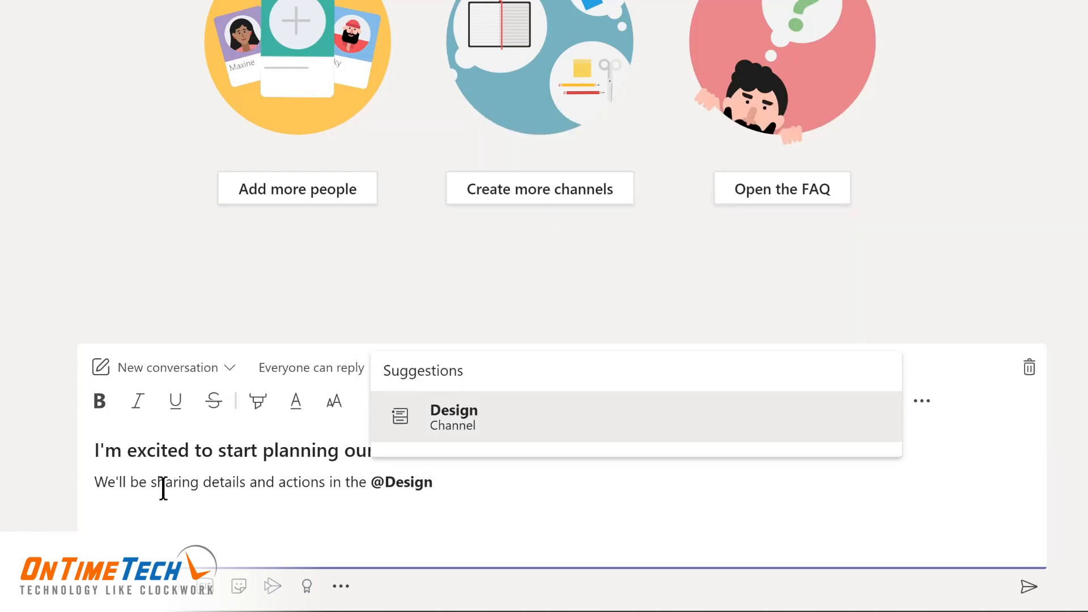
key(Return)
text(channel)
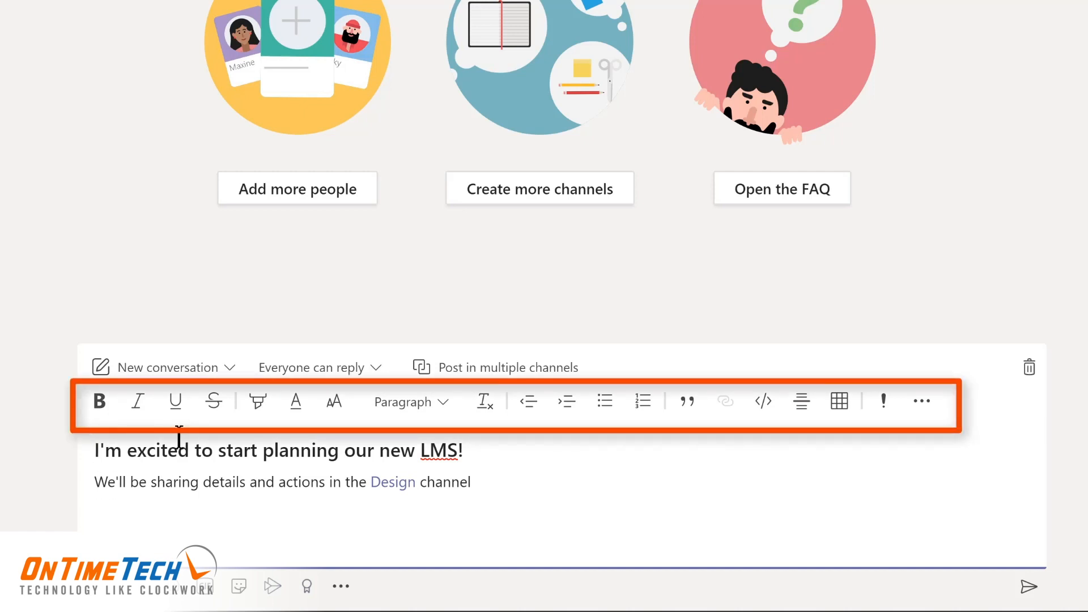
Highlight the whole message body line in yellow.
triple_click(97, 479)
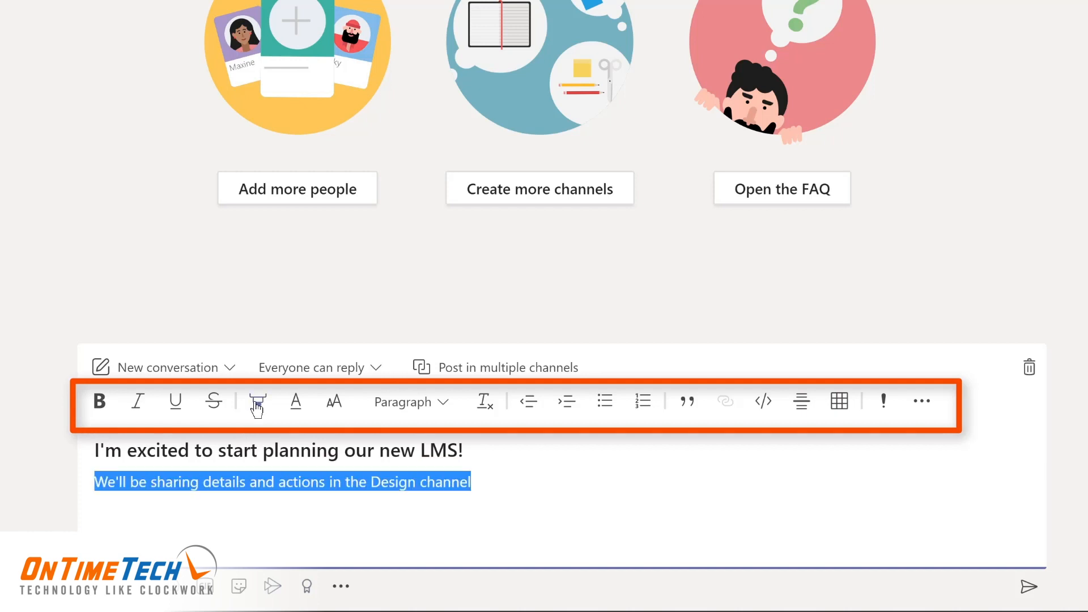
click(258, 402)
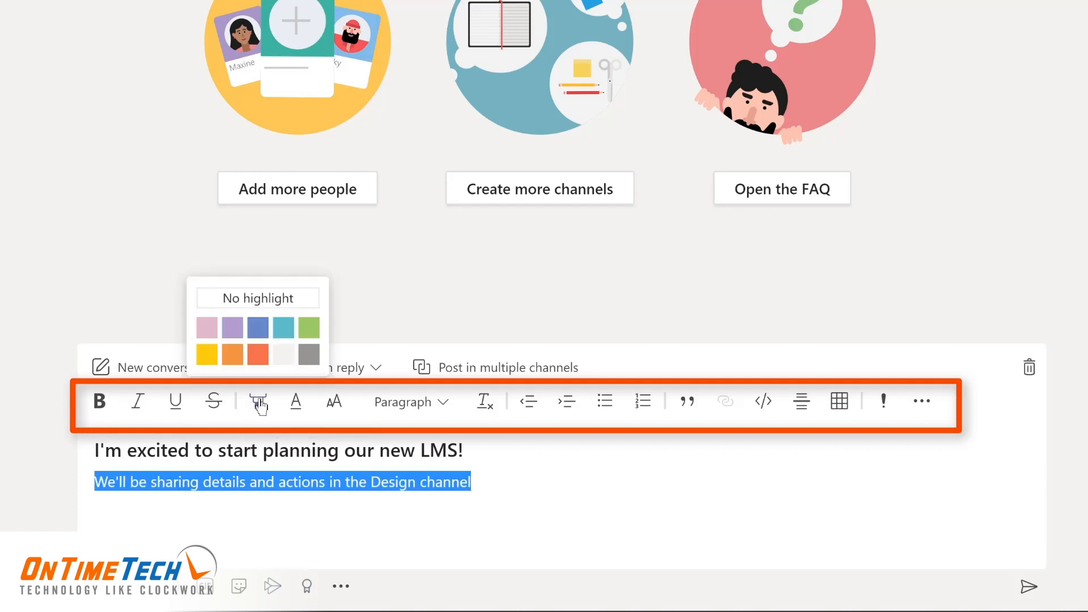
click(207, 355)
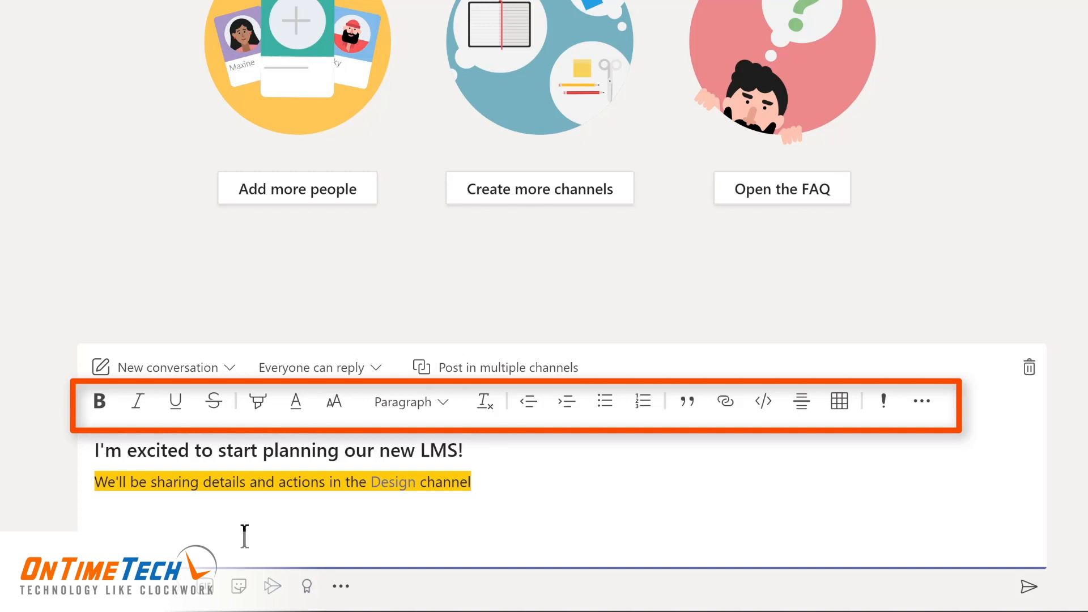
Add a smile emoji on a new line and insert the "yay" GIF of the cheering man in the grey sweater.
key(Return)
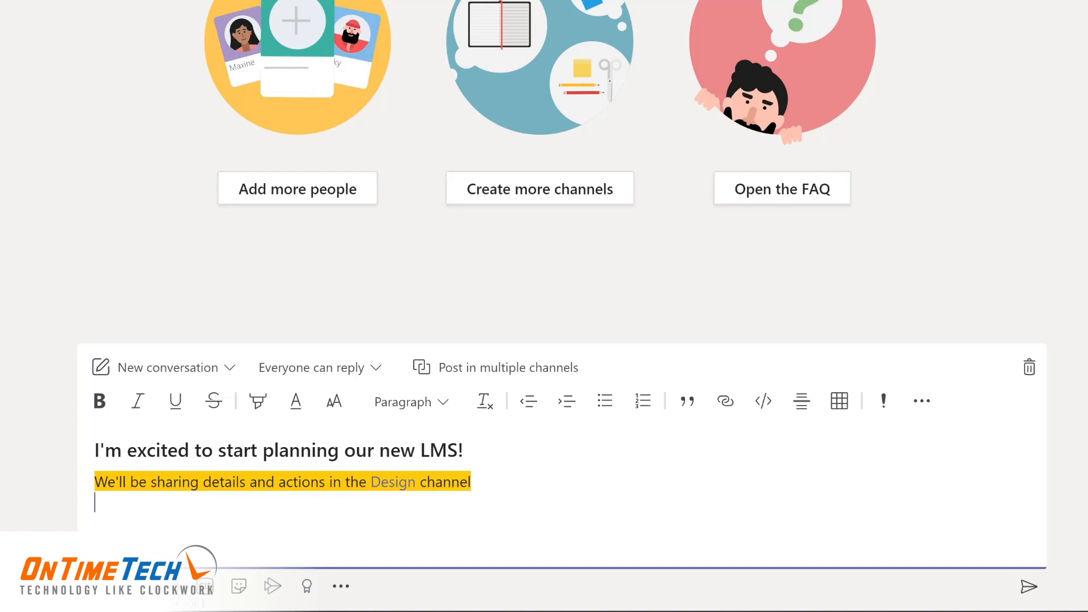
click(171, 586)
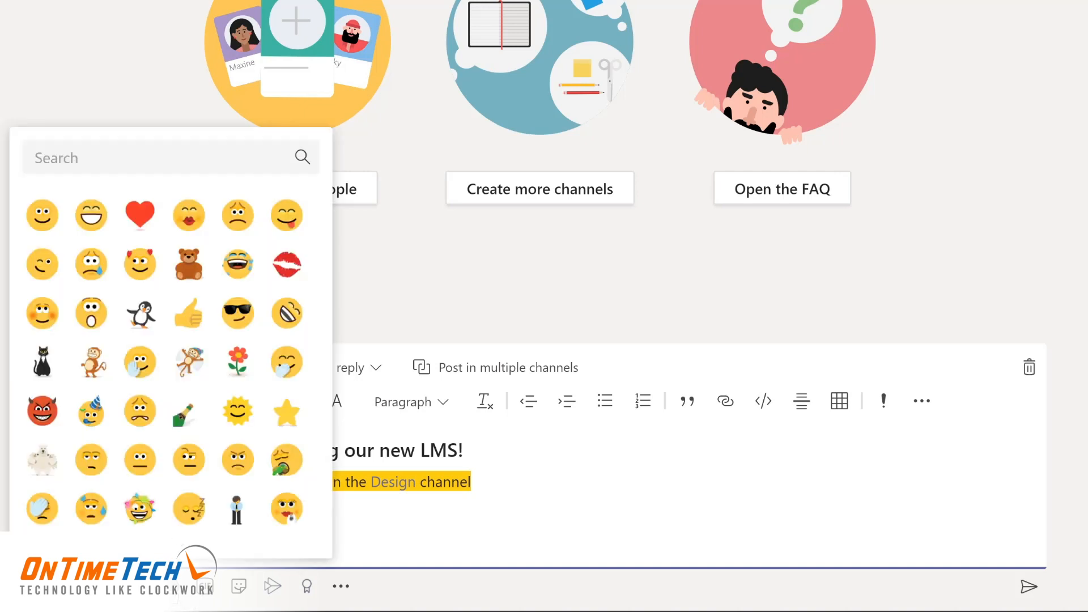
click(42, 221)
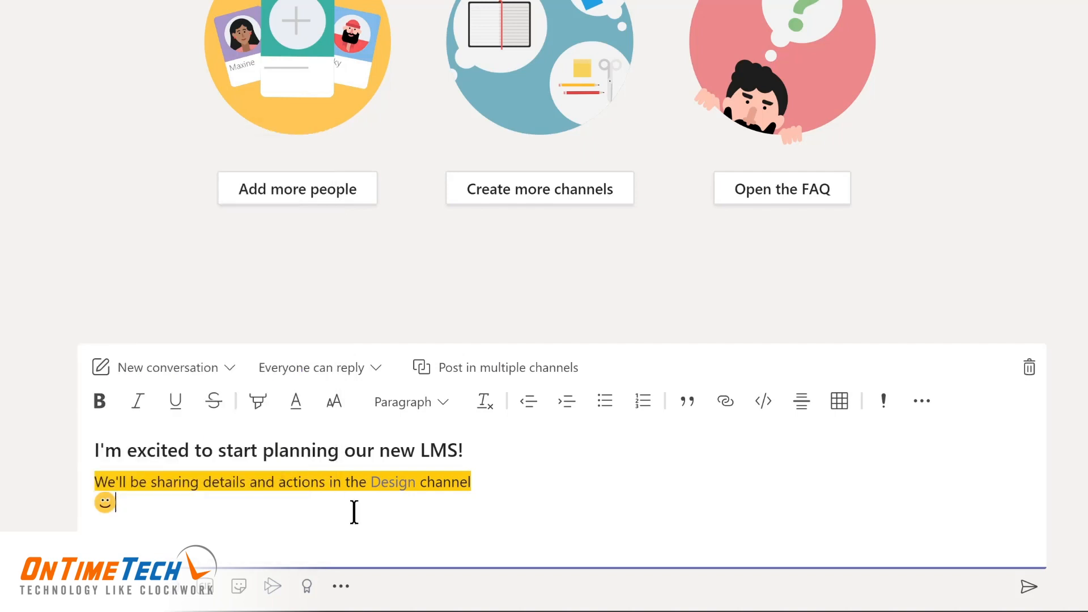
click(205, 585)
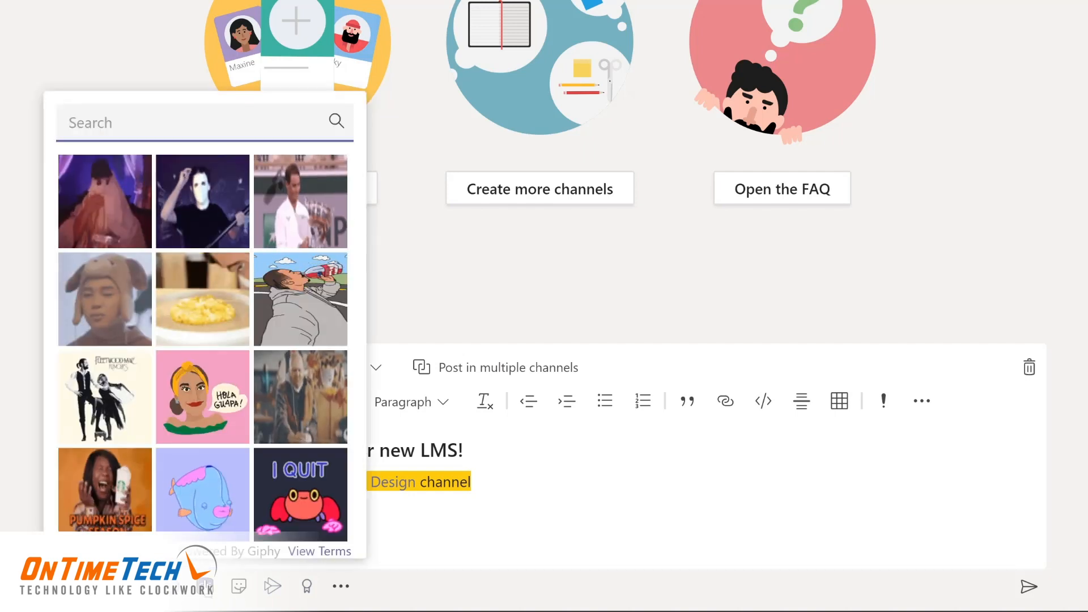
text(yay)
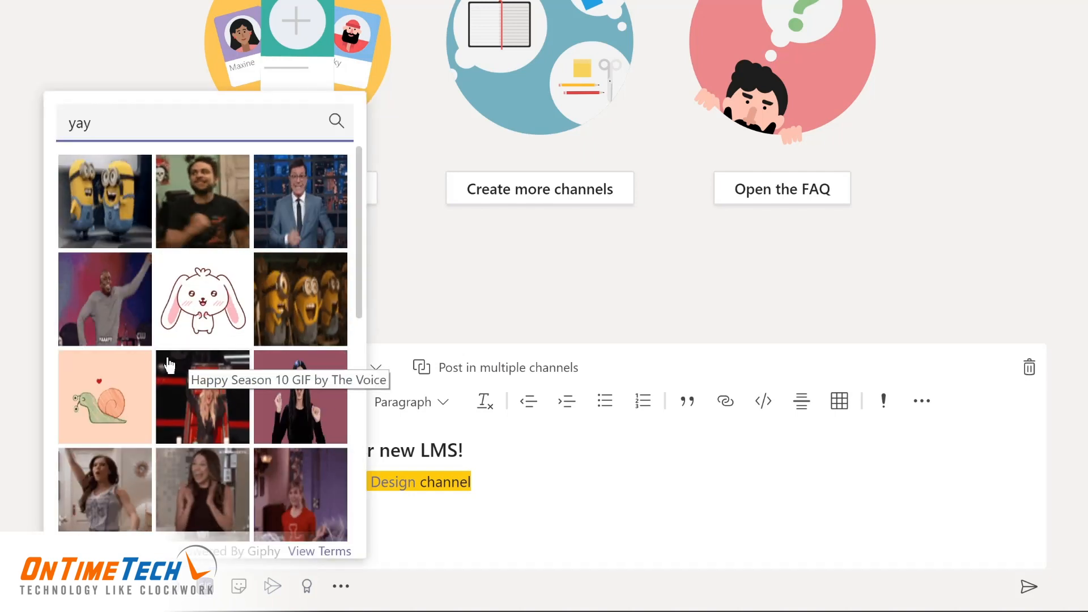
click(86, 302)
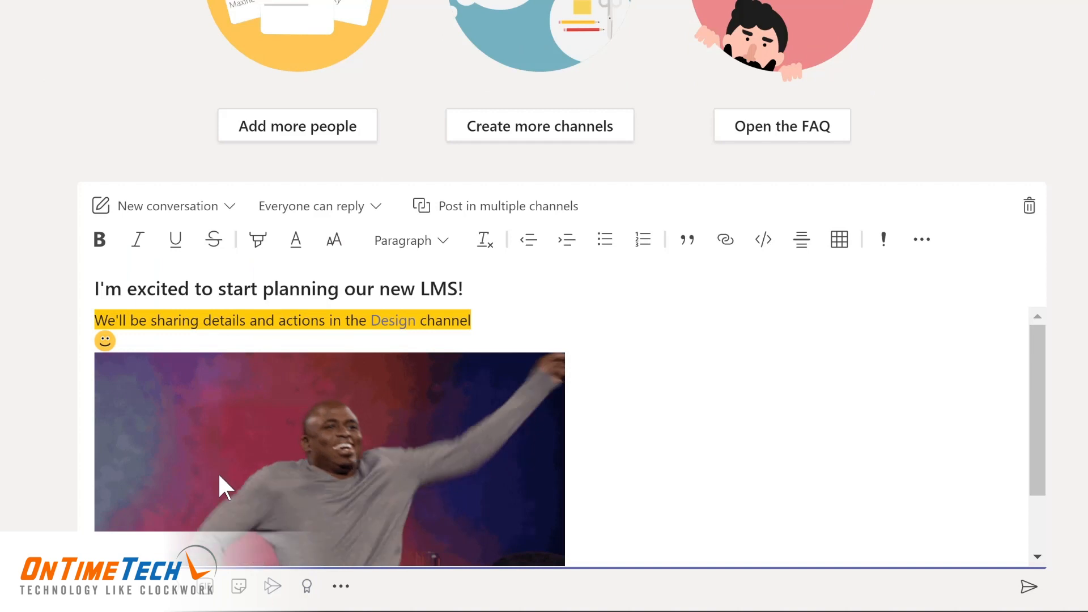
Insert the popular "OH YEAH!" sticker with its default caption and post the message.
click(238, 587)
click(203, 290)
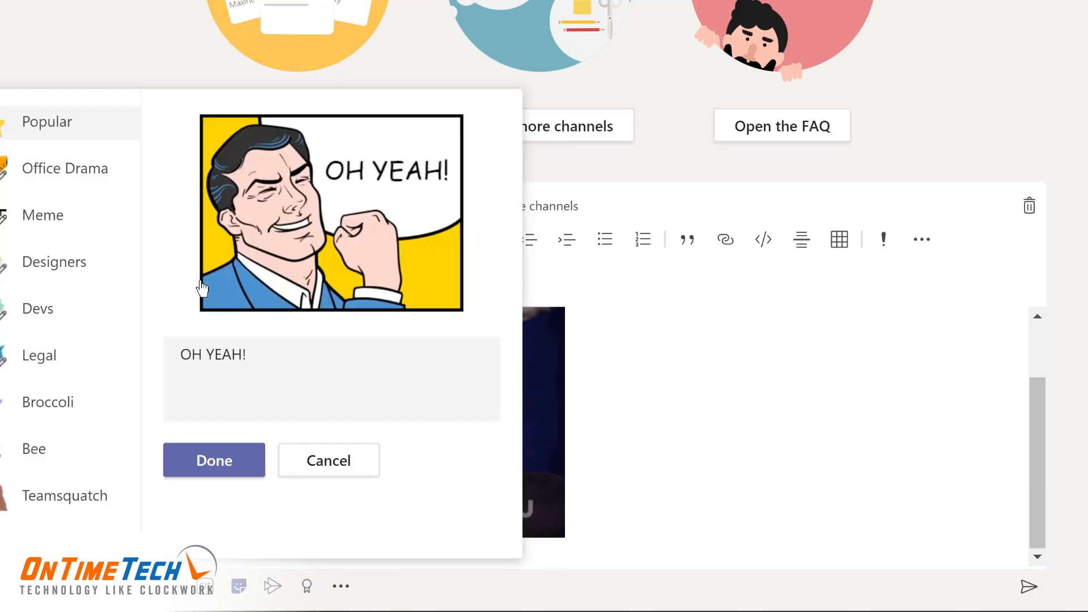
click(214, 459)
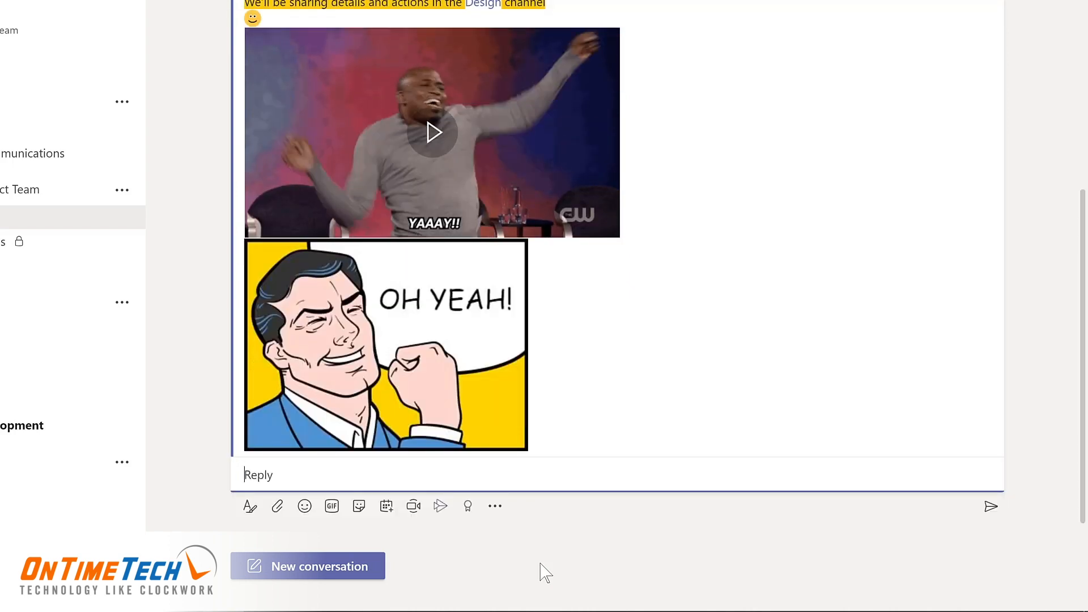
Start a new conversation as an Announcement, with a "Welcome" headline naming the new colleague.
click(308, 566)
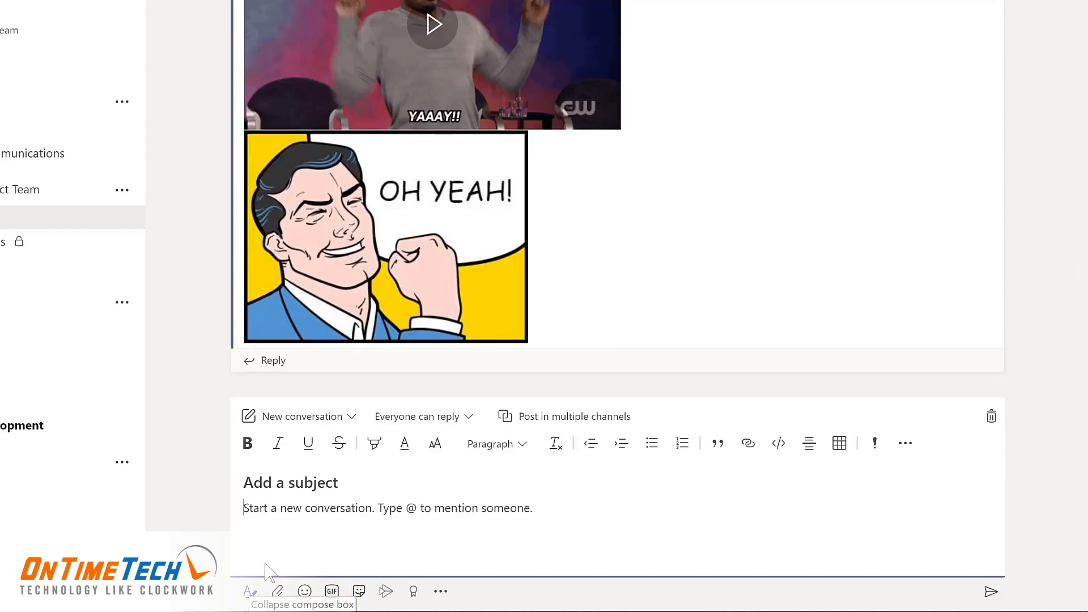
click(351, 419)
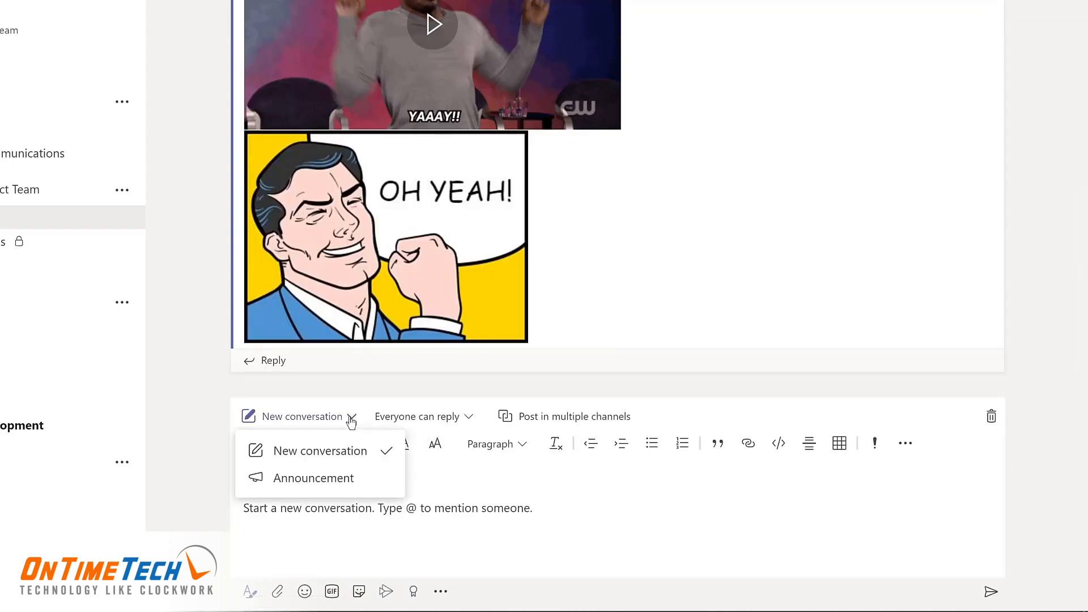
click(311, 480)
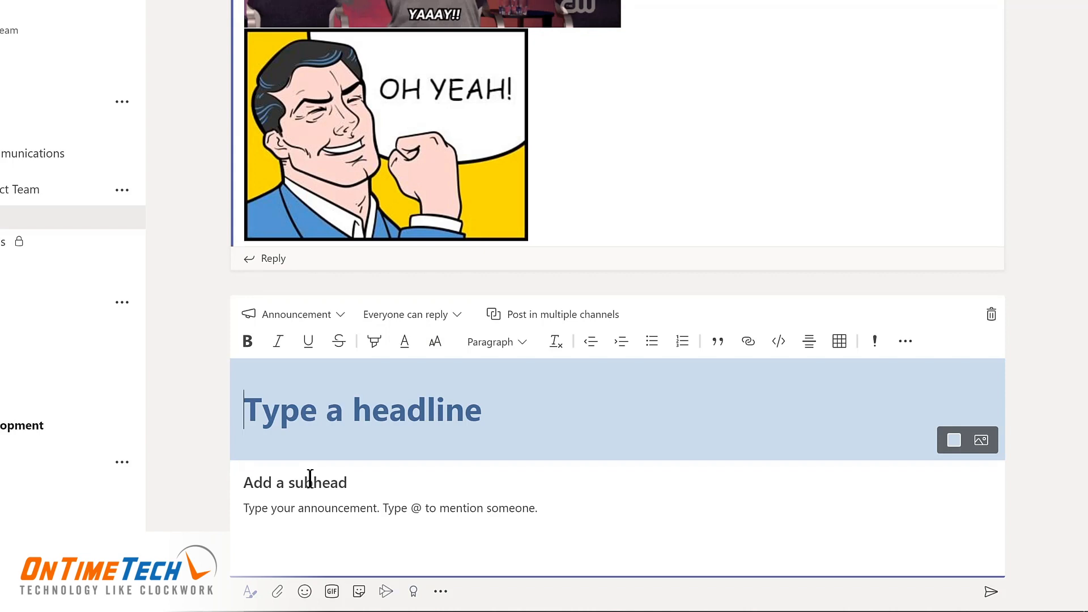
text(Welcome Nestor!)
Add a subhead welcoming the colleague to the company and project team, and body text anticipating his extensive experience building and implementing learning systems.
click(310, 478)
text(Welcome Nestor to the company and our project team!)
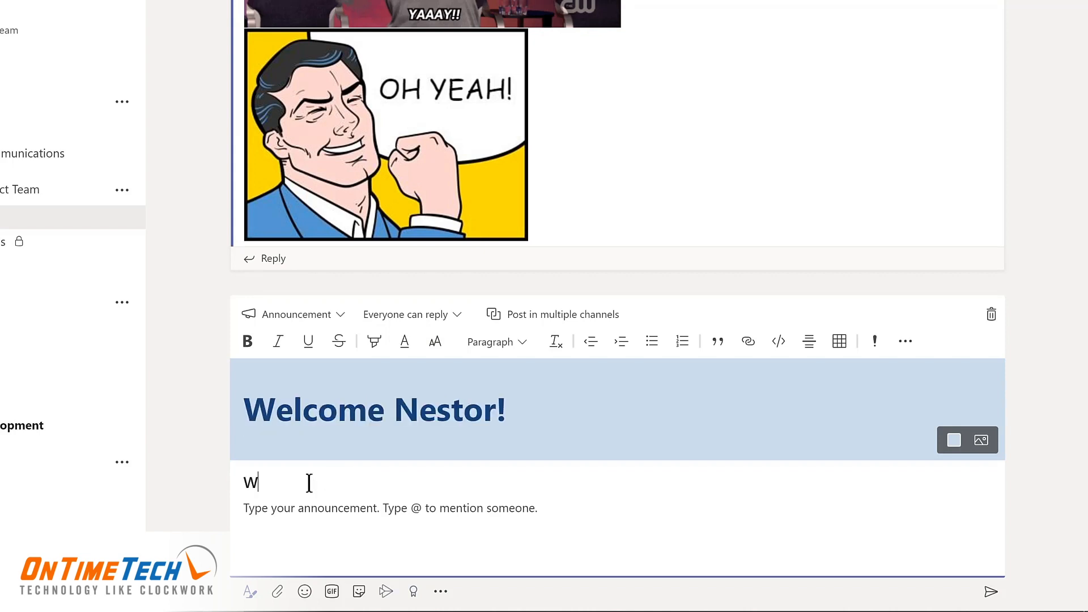
click(306, 510)
text(We're looking forward to benefiting from his extensive experience building and implementing learning systems.)
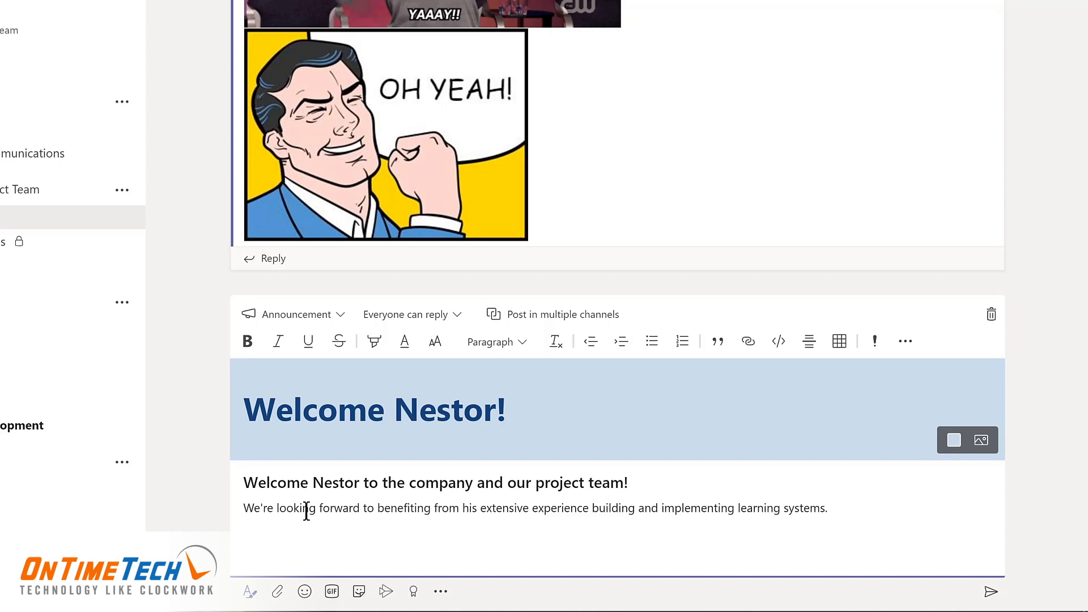
Set the announcement's headline background to dark teal and post the announcement.
click(954, 442)
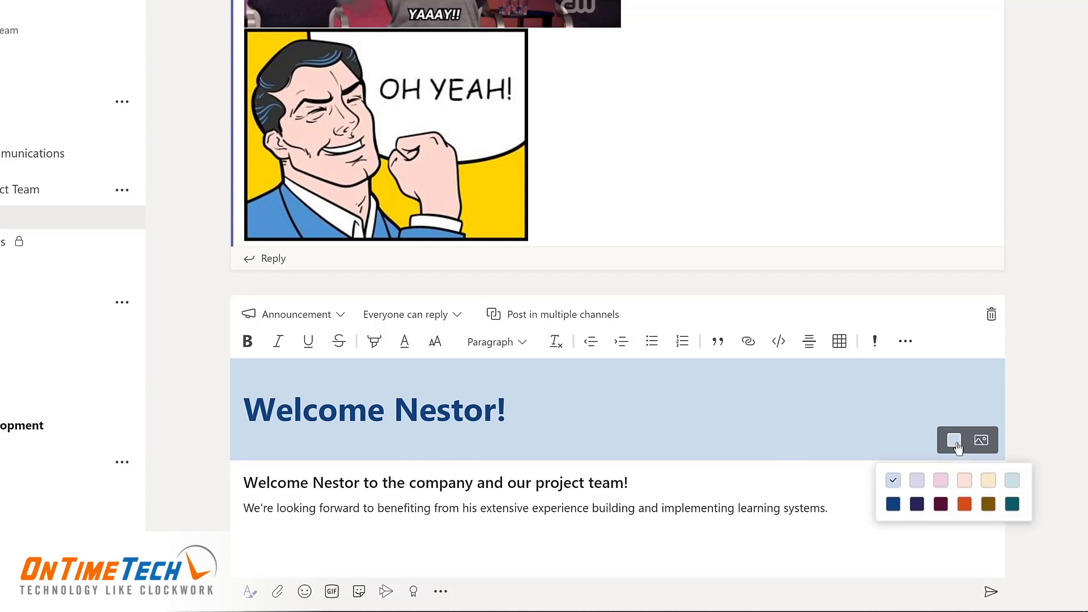
click(1013, 505)
click(990, 591)
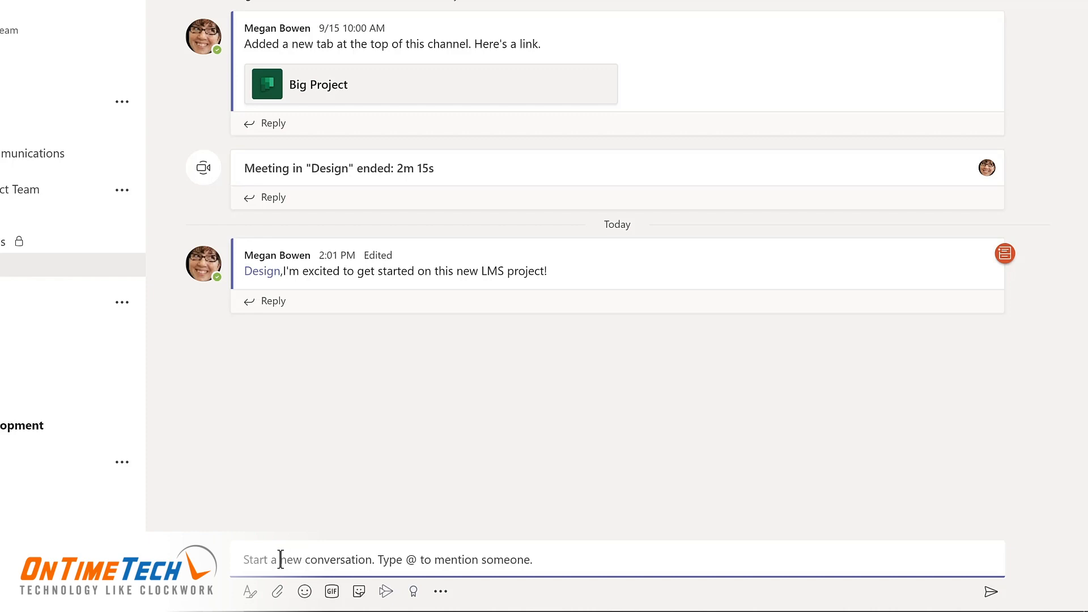
Start a Praise message in the Design channel with the Awesome badge and add the colleague being thanked as recipient.
click(413, 592)
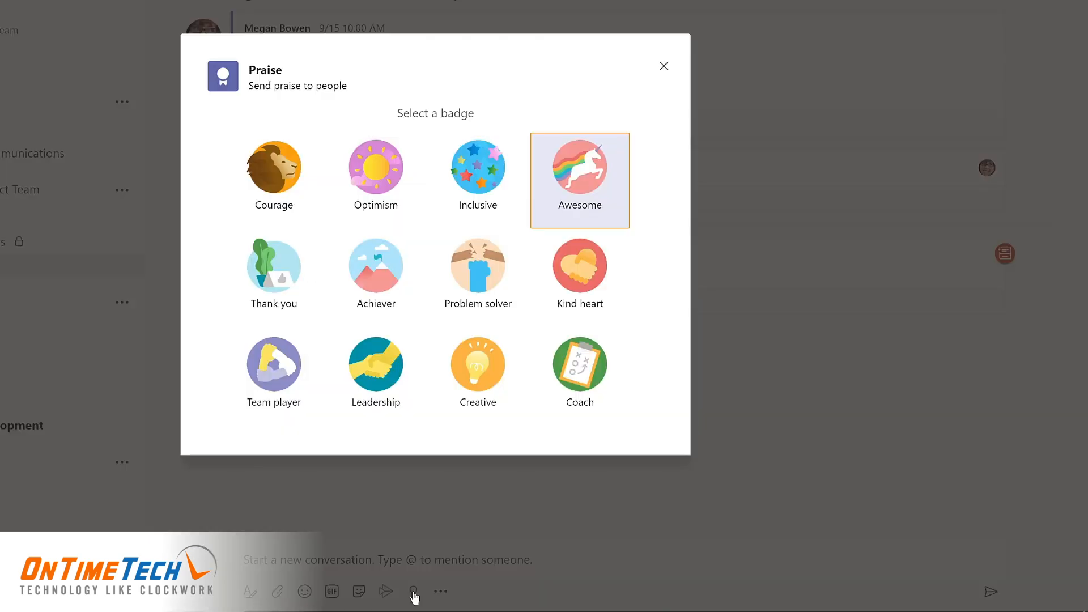
click(581, 180)
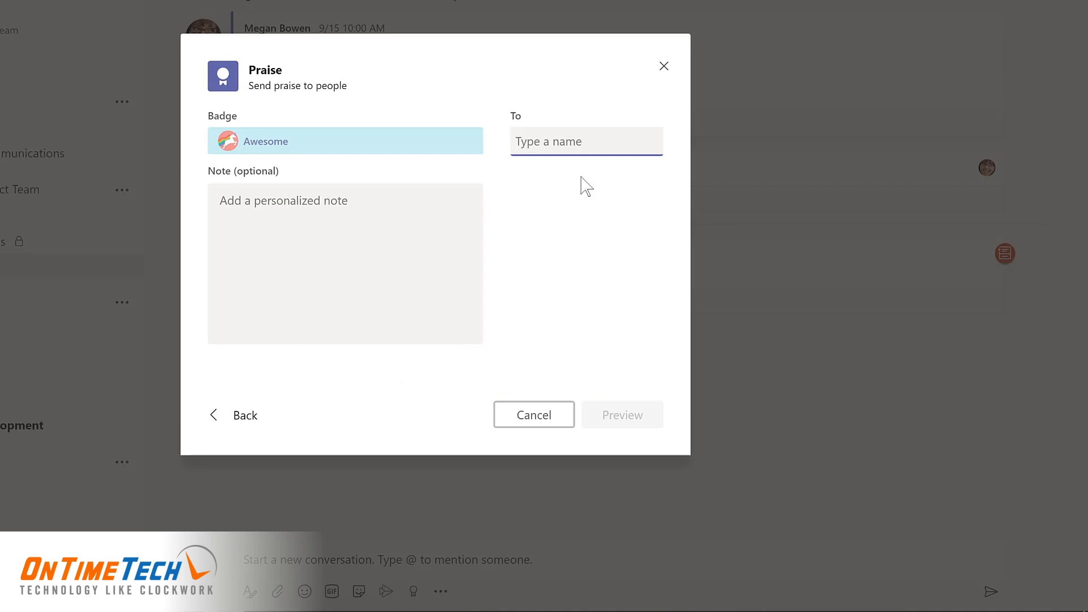
text(lynn)
click(538, 195)
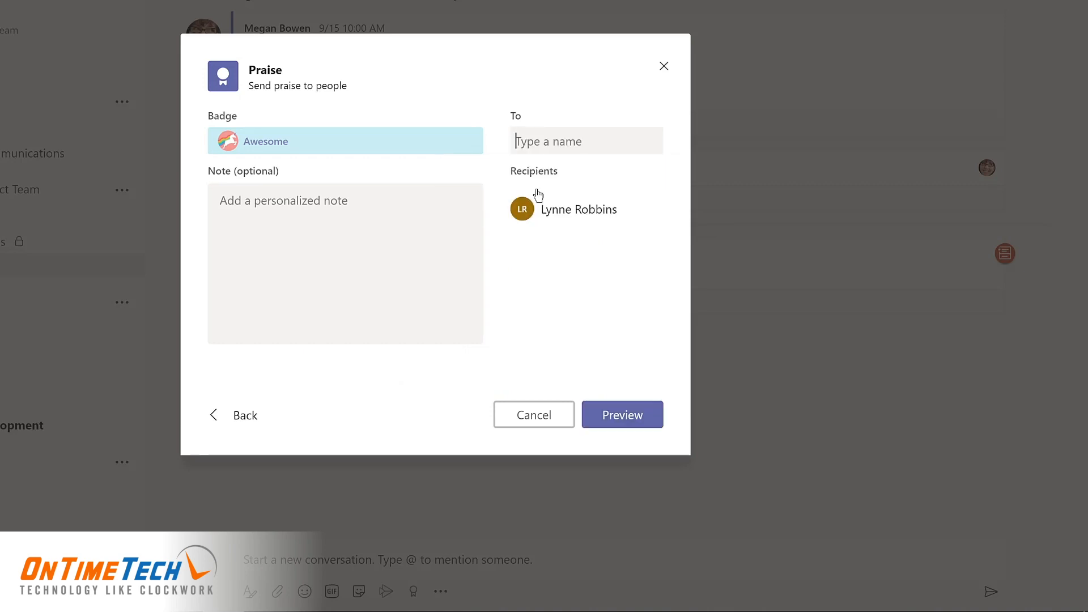
Add a note thanking the recipient "for leading the first stage of our project plan!", preview the praise and send it.
click(265, 205)
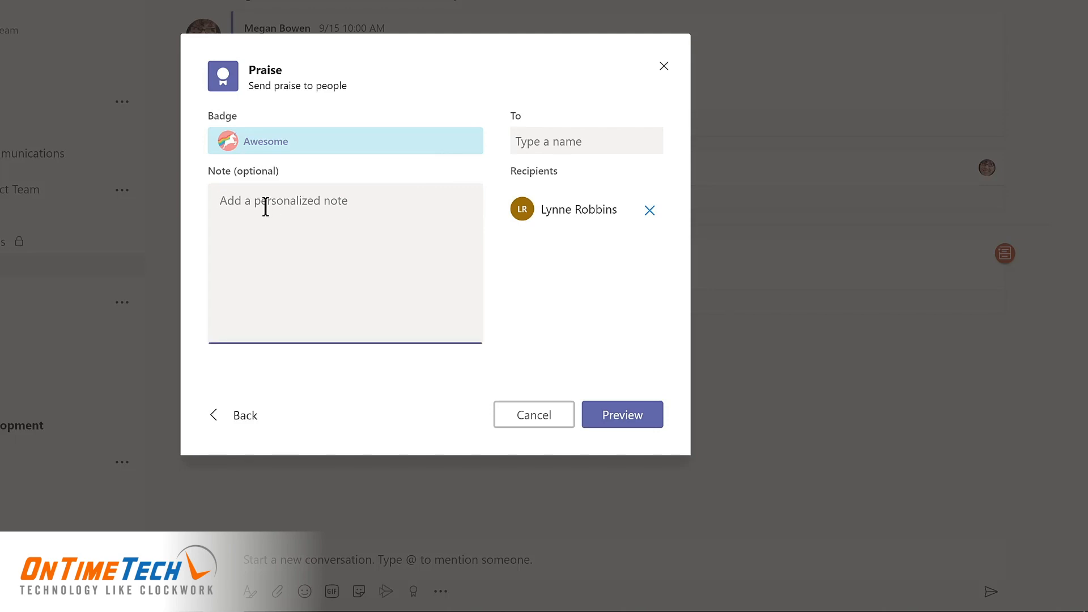
text(A big thanks Lynne for leading the first stage of)
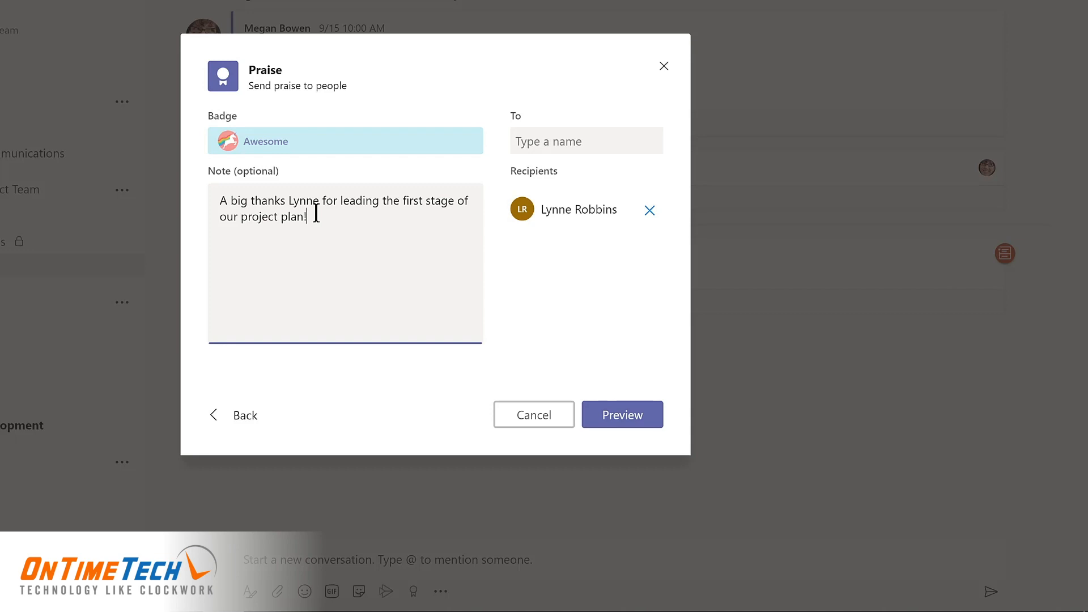
click(622, 421)
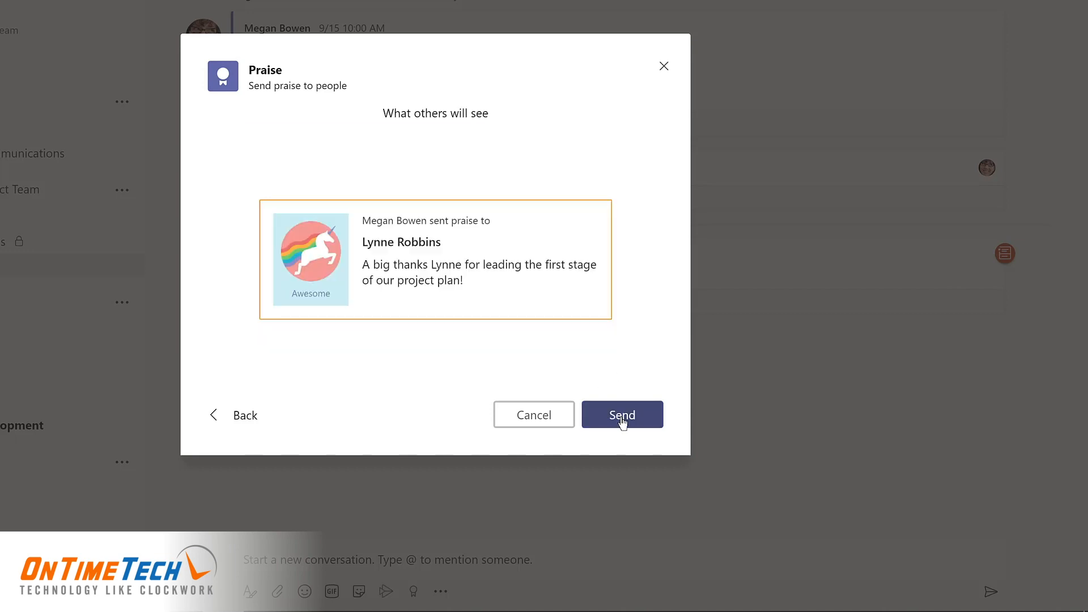
click(622, 421)
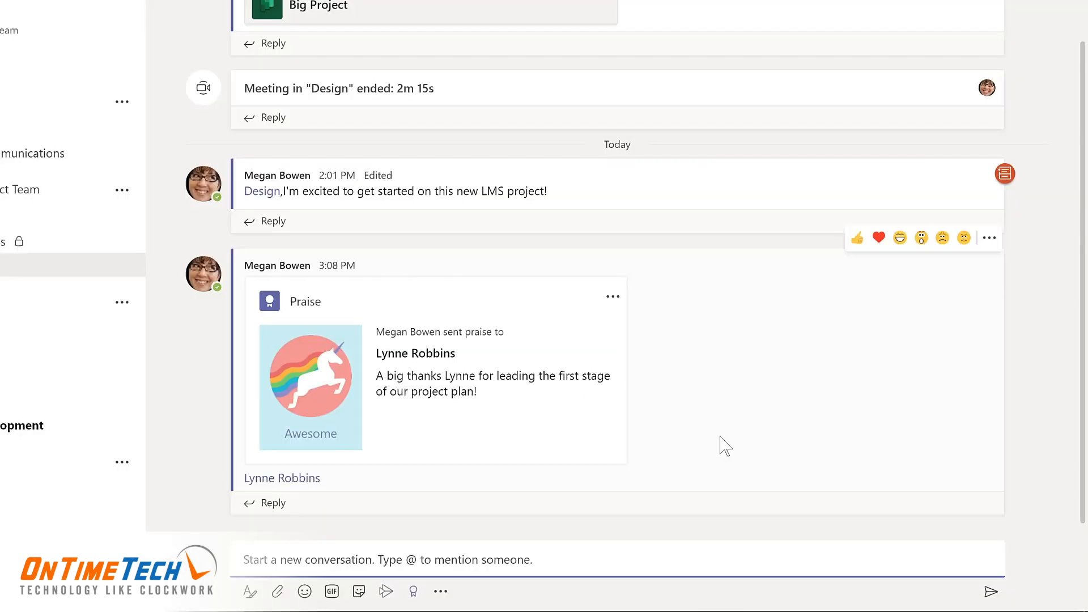